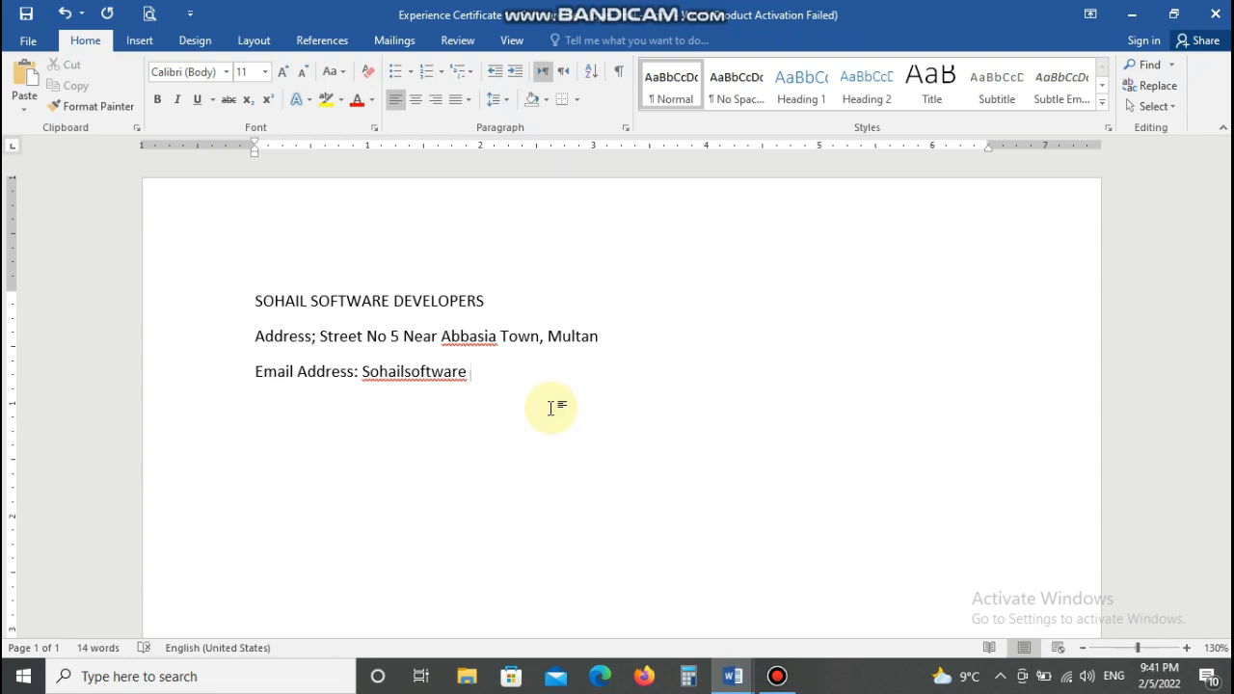
{"action": "key", "text": "BackSpace"}
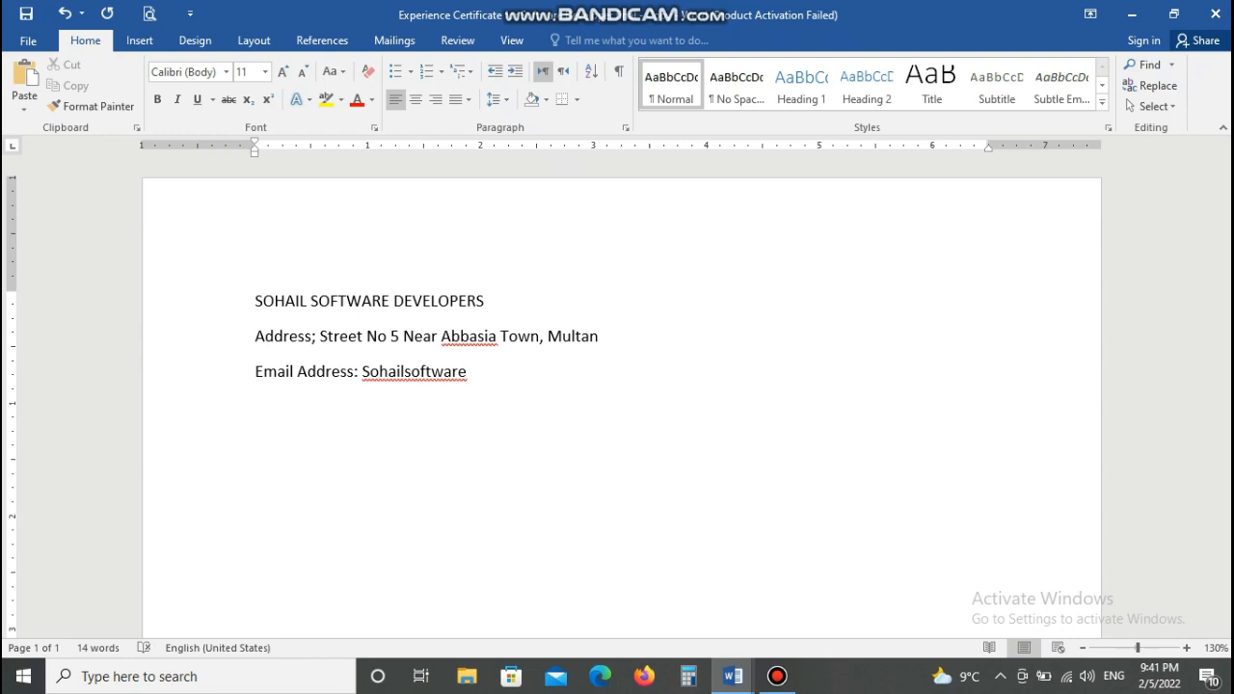
{"action": "type", "text": "@gmail.com"}
{"action": "key", "text": "Return"}
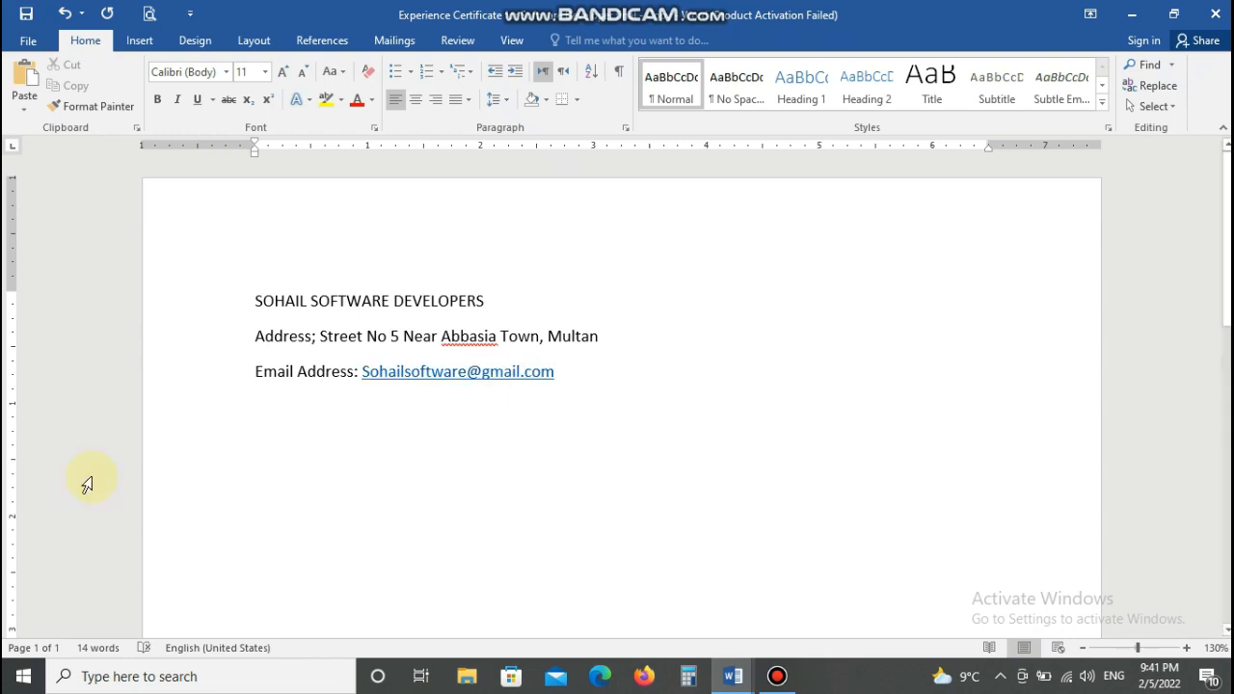
{"action": "left_click_drag", "start_coordinate": [254, 300], "coordinate": [438, 300]}
- Format the company name heading as red, underlined 24-pt Arial
{"action": "left_click", "coordinate": [303, 103]}
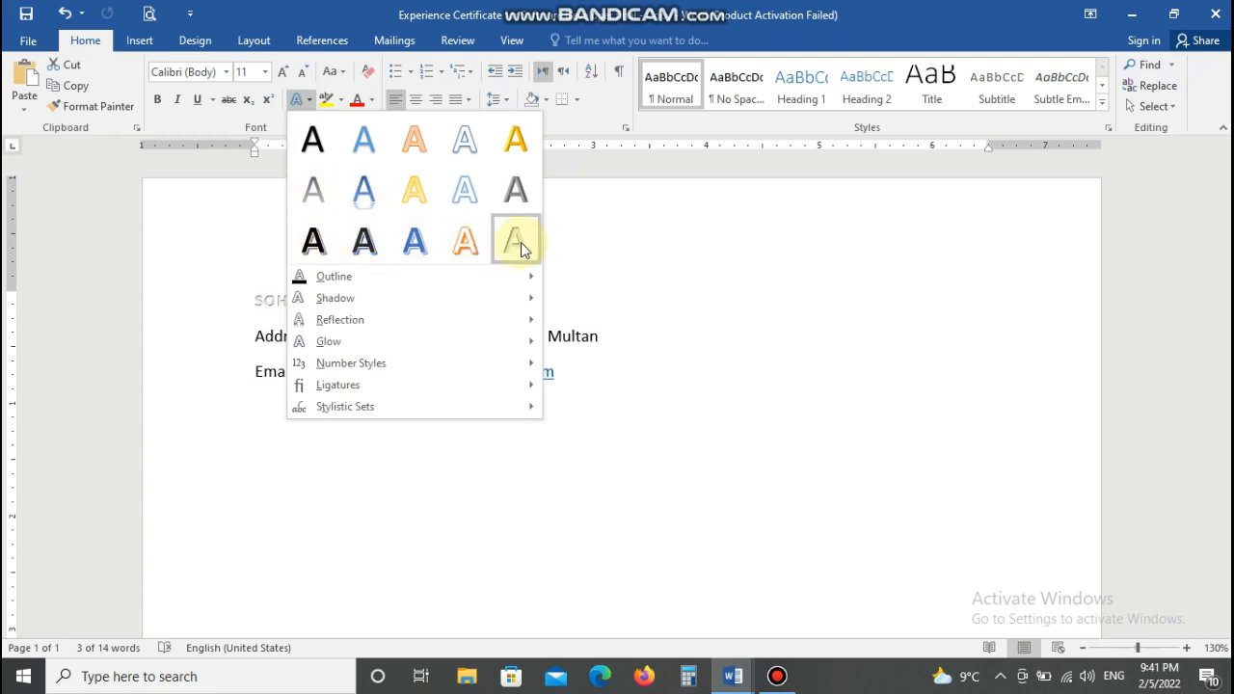
{"action": "left_click", "coordinate": [515, 189]}
{"action": "left_click", "coordinate": [368, 104]}
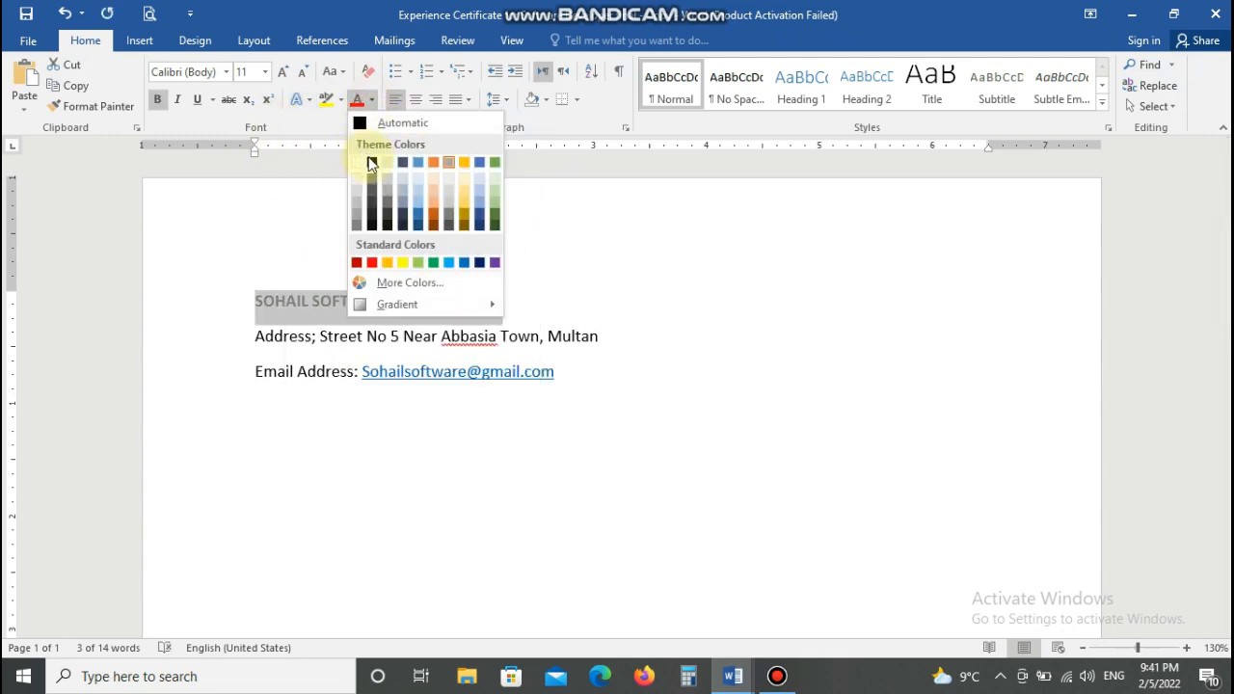
{"action": "left_click", "coordinate": [359, 262]}
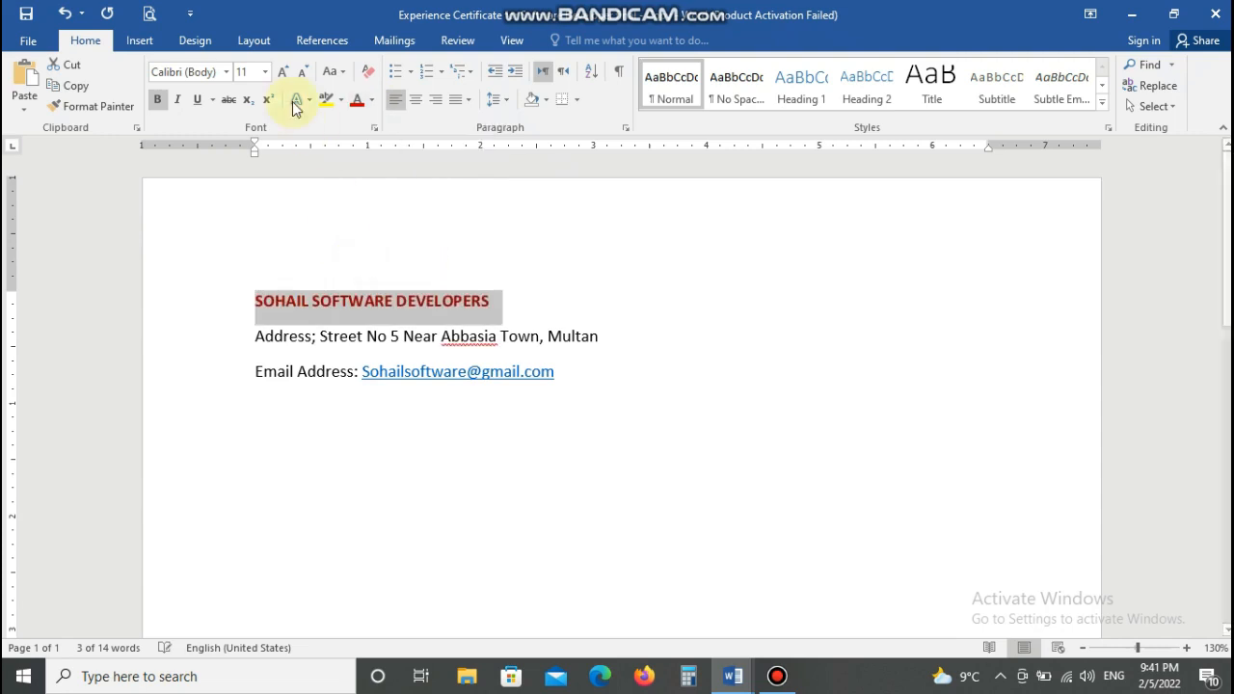
{"action": "left_click", "coordinate": [177, 100]}
{"action": "left_click", "coordinate": [177, 101]}
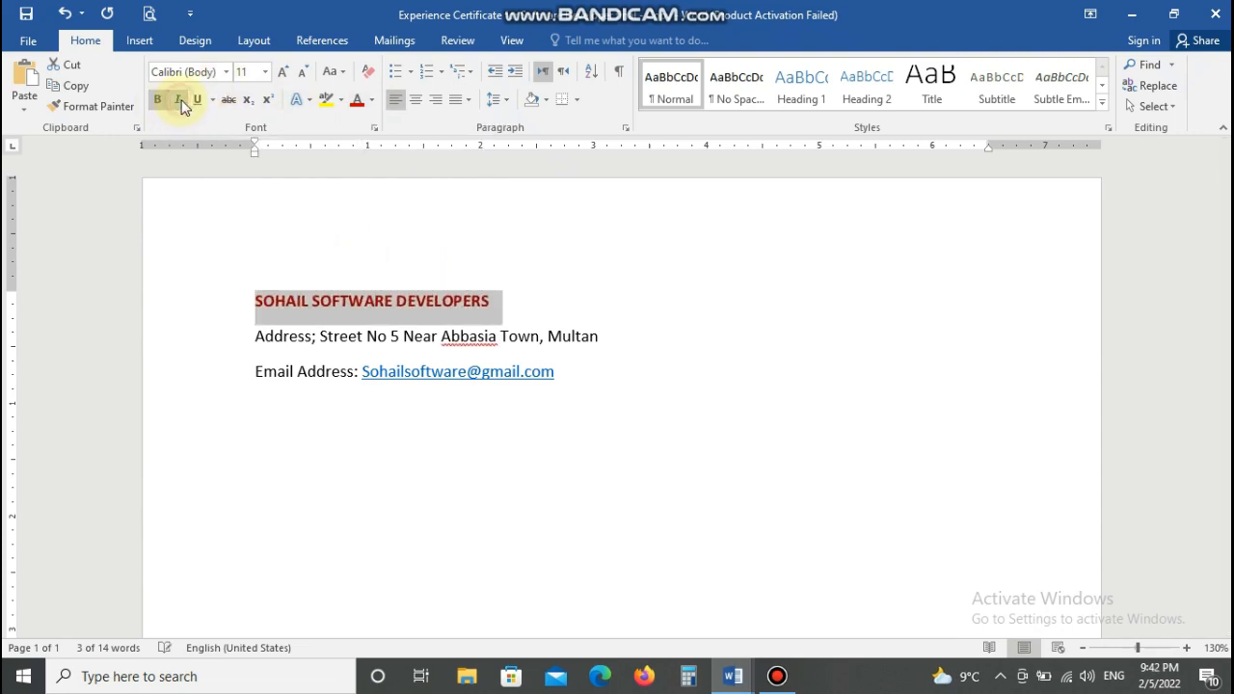
{"action": "left_click", "coordinate": [226, 71]}
{"action": "left_click", "coordinate": [196, 276]}
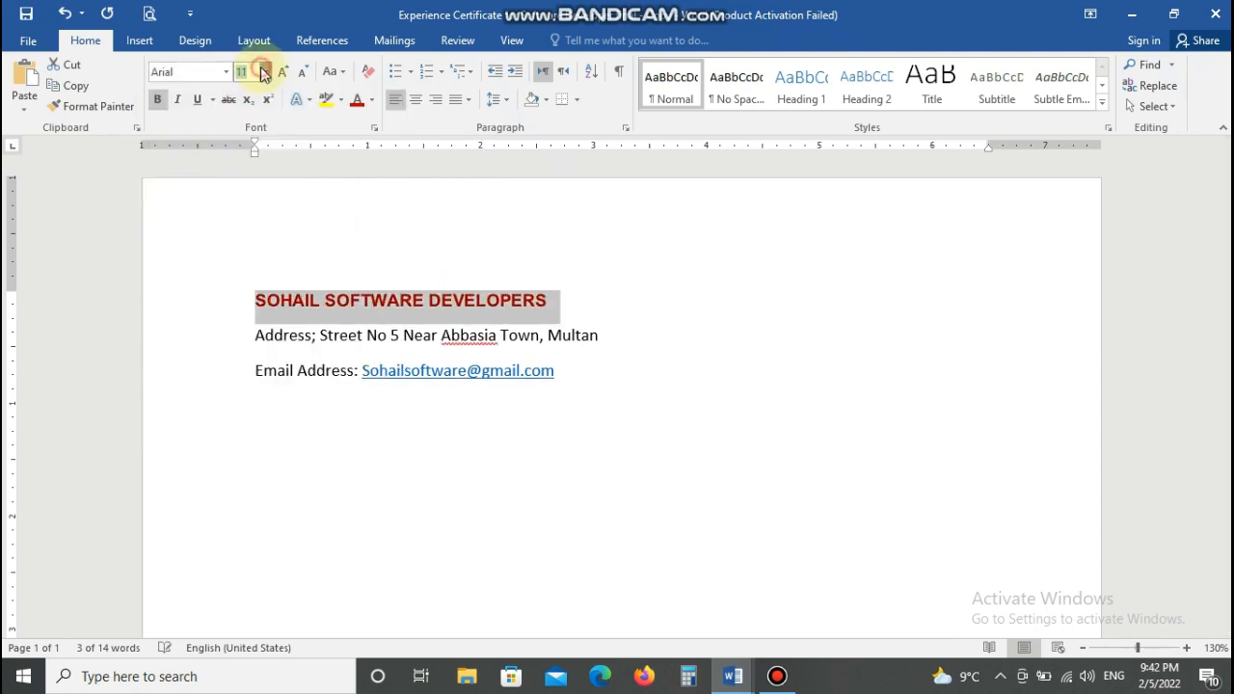
{"action": "left_click", "coordinate": [264, 71]}
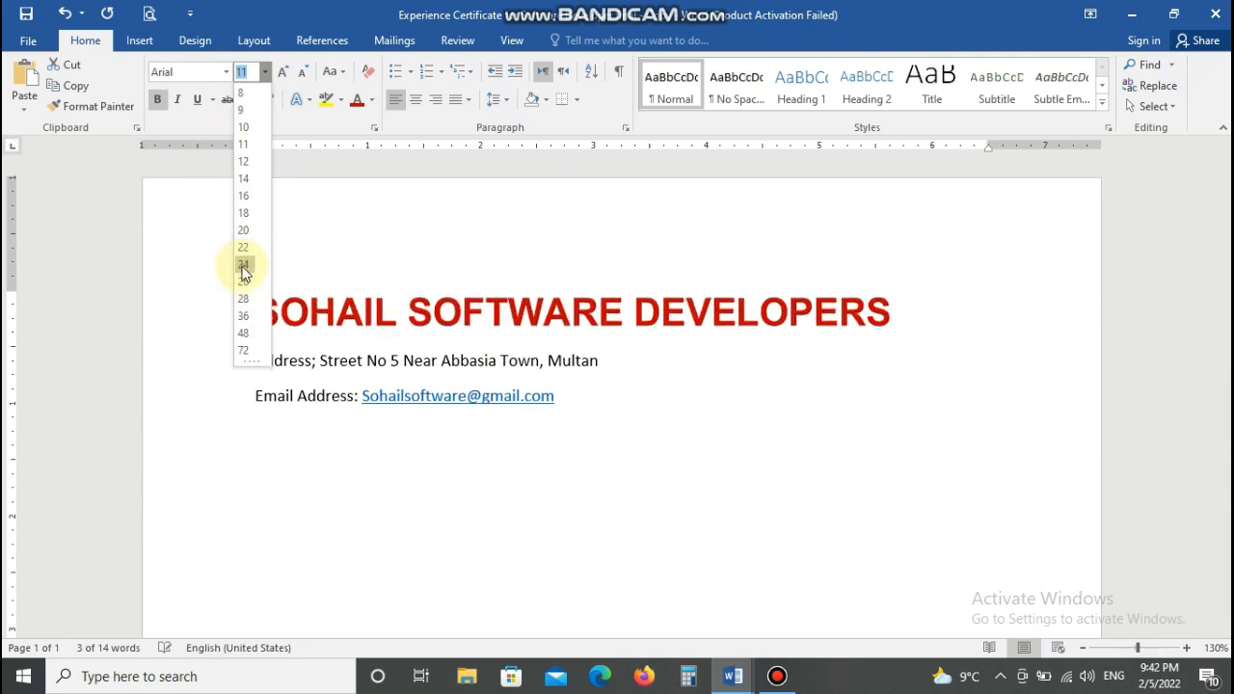
{"action": "left_click", "coordinate": [243, 266]}
{"action": "left_click", "coordinate": [197, 99]}
- Set the address line to 16 pt and centre both it and the company name
{"action": "left_click_drag", "start_coordinate": [255, 360], "coordinate": [598, 366]}
{"action": "left_click", "coordinate": [264, 71]}
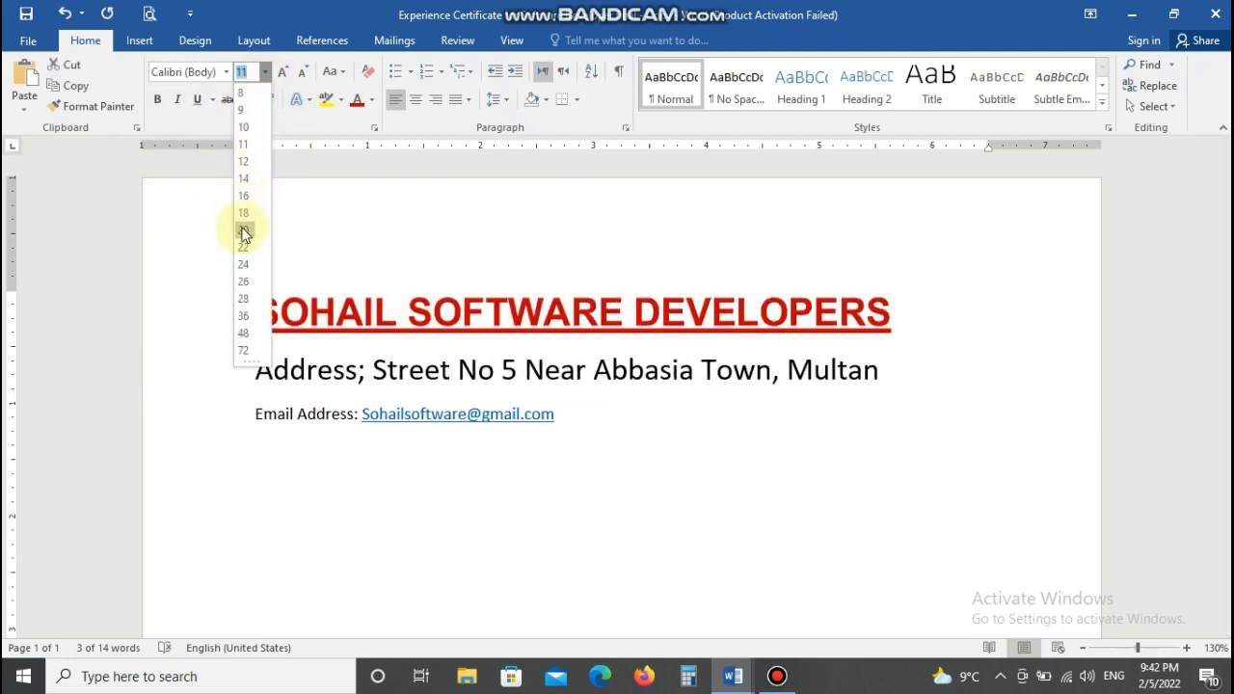
{"action": "left_click", "coordinate": [243, 196]}
{"action": "left_click", "coordinate": [416, 101]}
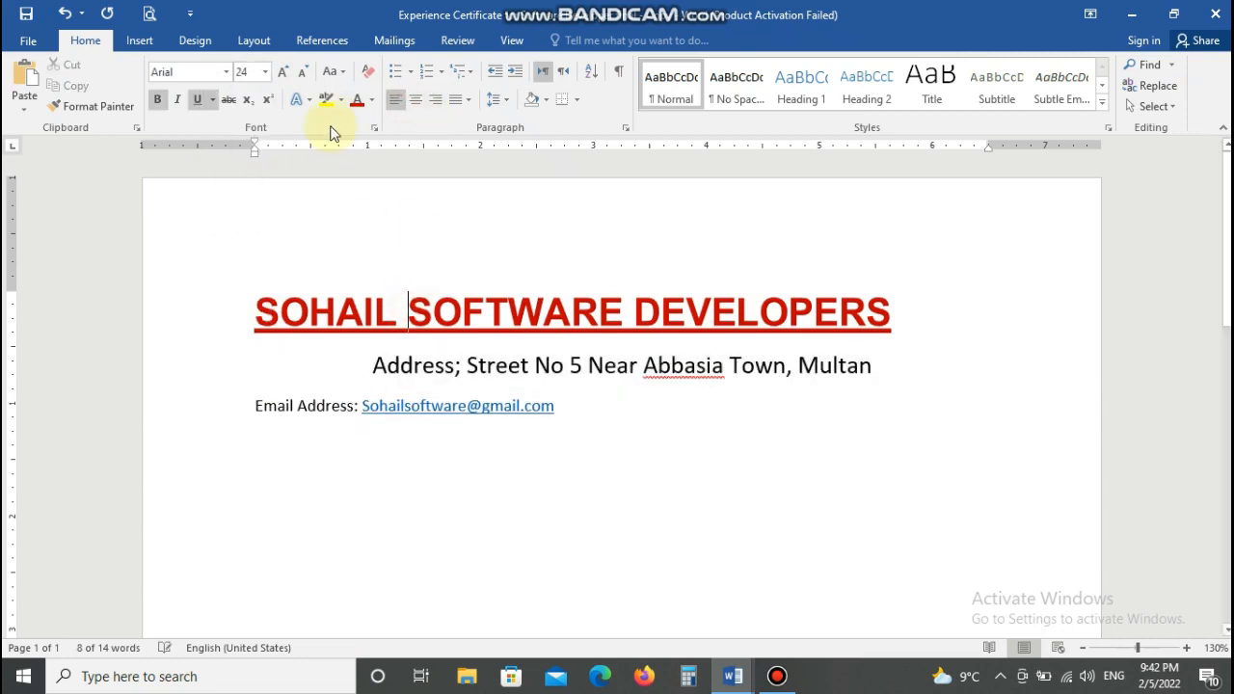
{"action": "left_click", "coordinate": [415, 99]}
{"action": "left_click", "coordinate": [332, 409]}
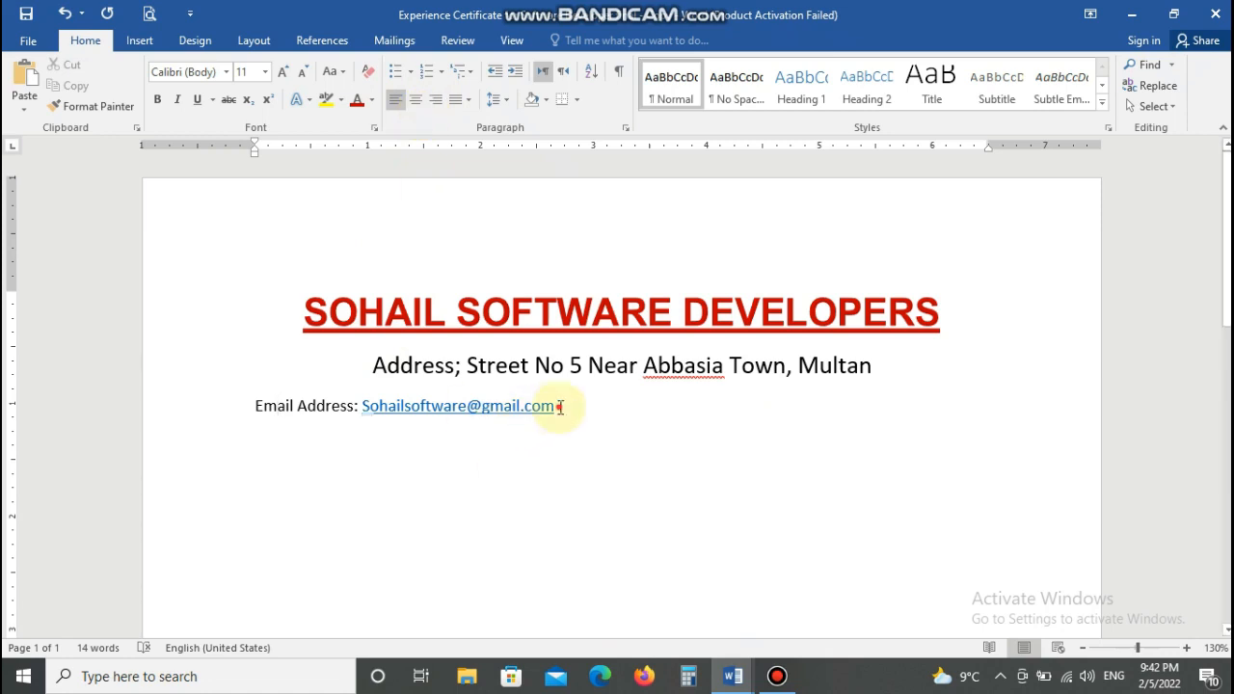
- Centre the e-mail line at 16 pt and make the e-mail and address lines bold
{"action": "left_click_drag", "start_coordinate": [559, 407], "coordinate": [256, 405]}
{"action": "left_click", "coordinate": [415, 99]}
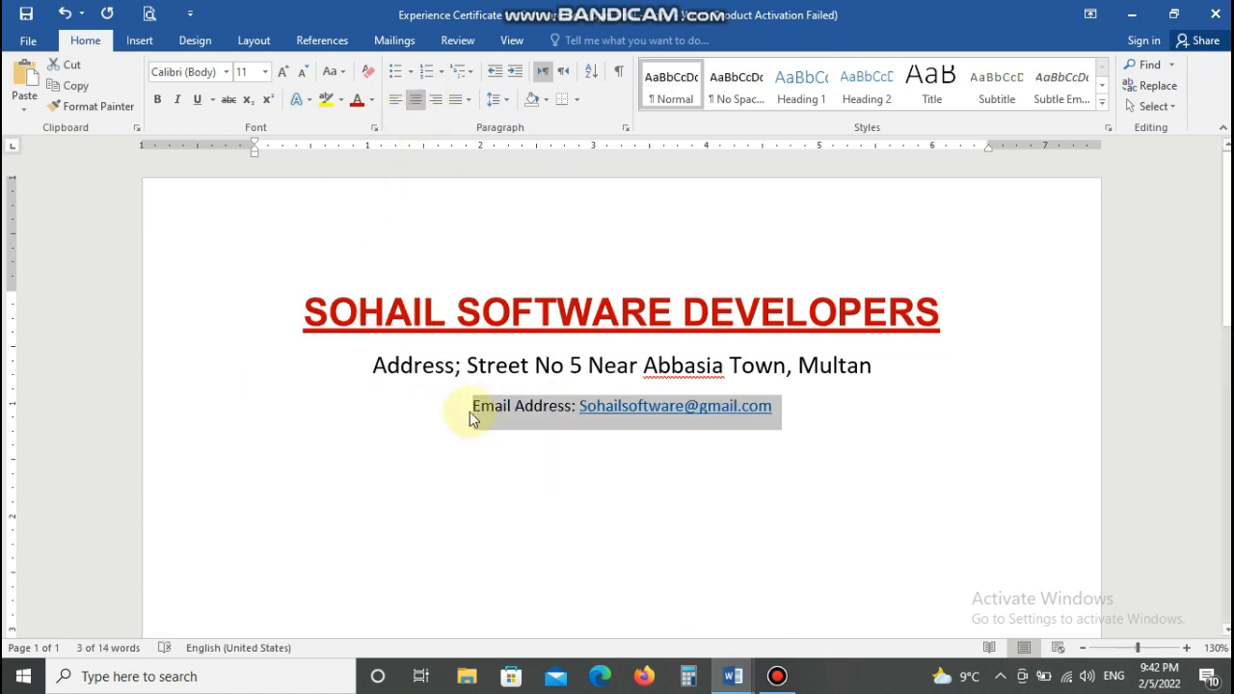
{"action": "left_click", "coordinate": [265, 73]}
{"action": "left_click", "coordinate": [242, 199]}
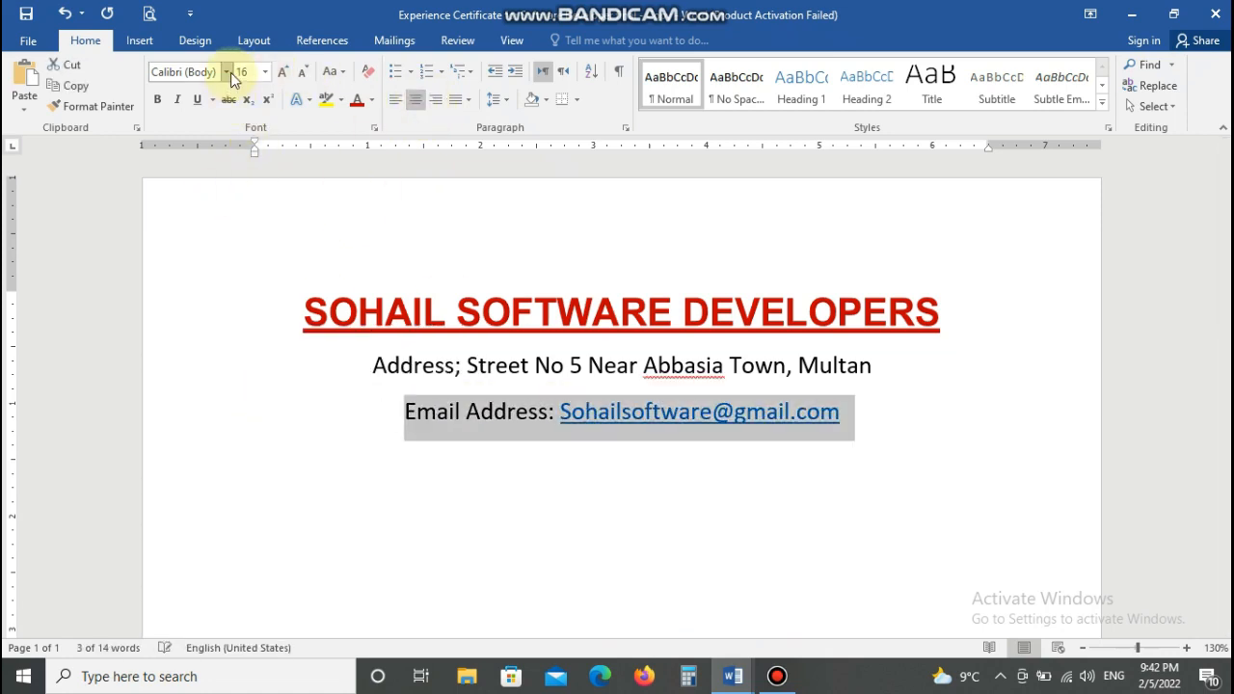
{"action": "left_click", "coordinate": [157, 99]}
{"action": "left_click_drag", "start_coordinate": [372, 366], "coordinate": [844, 388]}
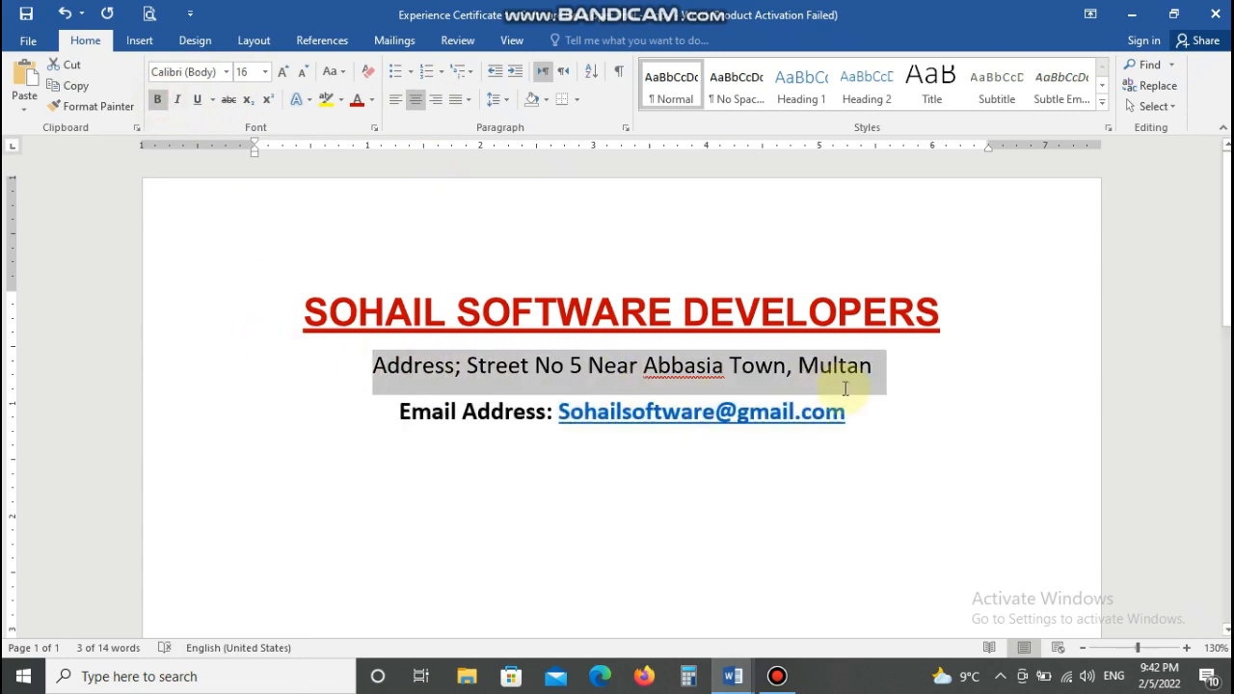
{"action": "left_click", "coordinate": [157, 100]}
{"action": "left_click", "coordinate": [336, 460]}
- Pick the Rectangle shape from the Insert Shapes gallery
{"action": "left_click", "coordinate": [139, 40]}
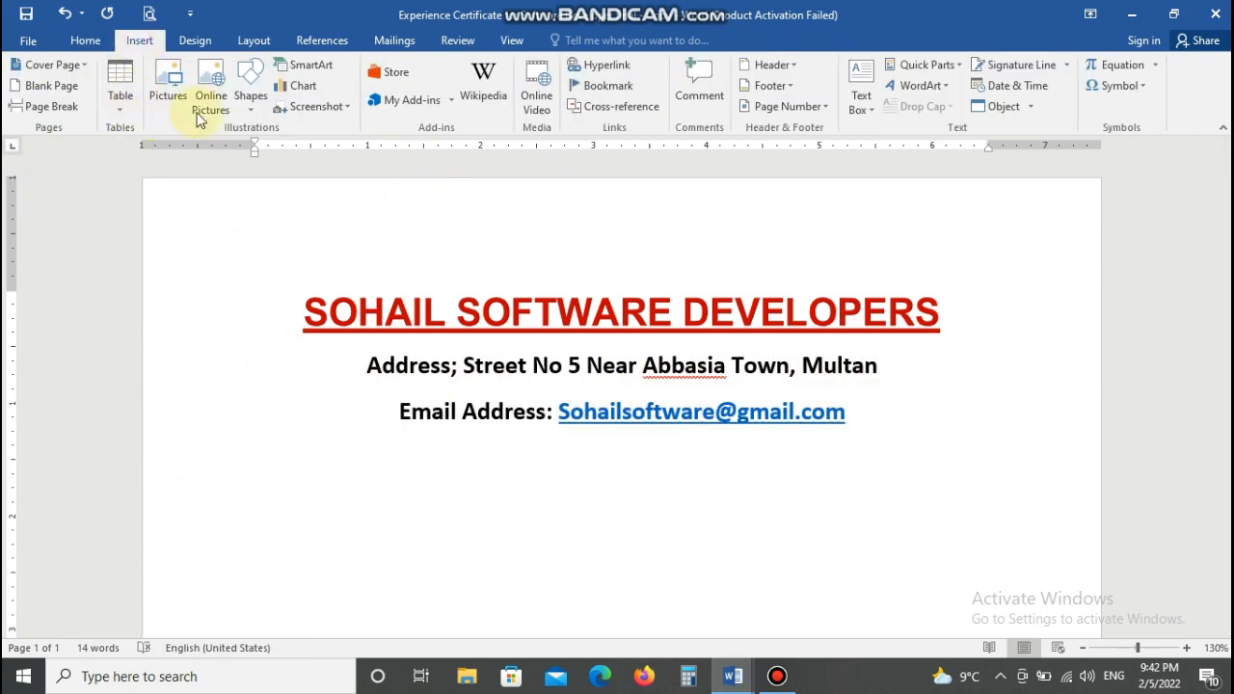
{"action": "left_click", "coordinate": [249, 95]}
{"action": "left_click", "coordinate": [257, 165]}
- Draw a bar across the page under the e-mail line and set its height to 0.01"
{"action": "mouse_move", "coordinate": [144, 438]}
{"action": "left_mouse_down"}
{"action": "mouse_move", "coordinate": [821, 492]}
{"action": "mouse_move", "coordinate": [1108, 434]}
{"action": "left_mouse_up"}
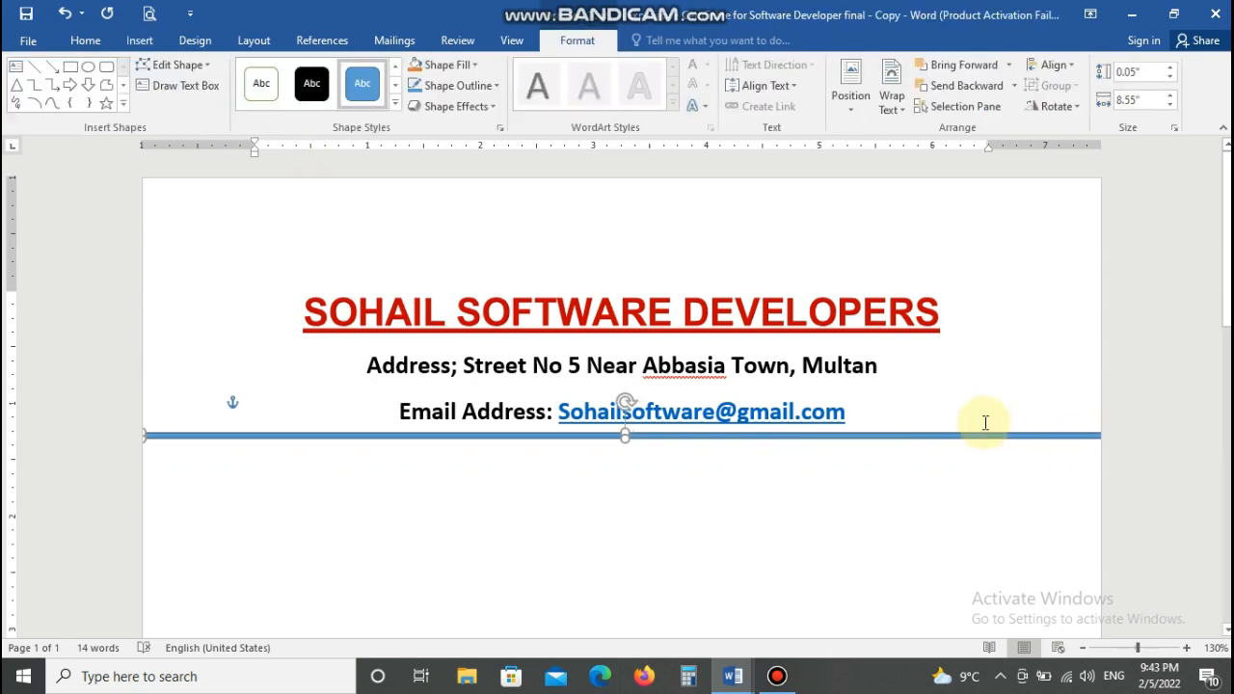
{"action": "left_click", "coordinate": [1151, 71]}
{"action": "type", "text": "0"}
{"action": "key", "text": "Return"}
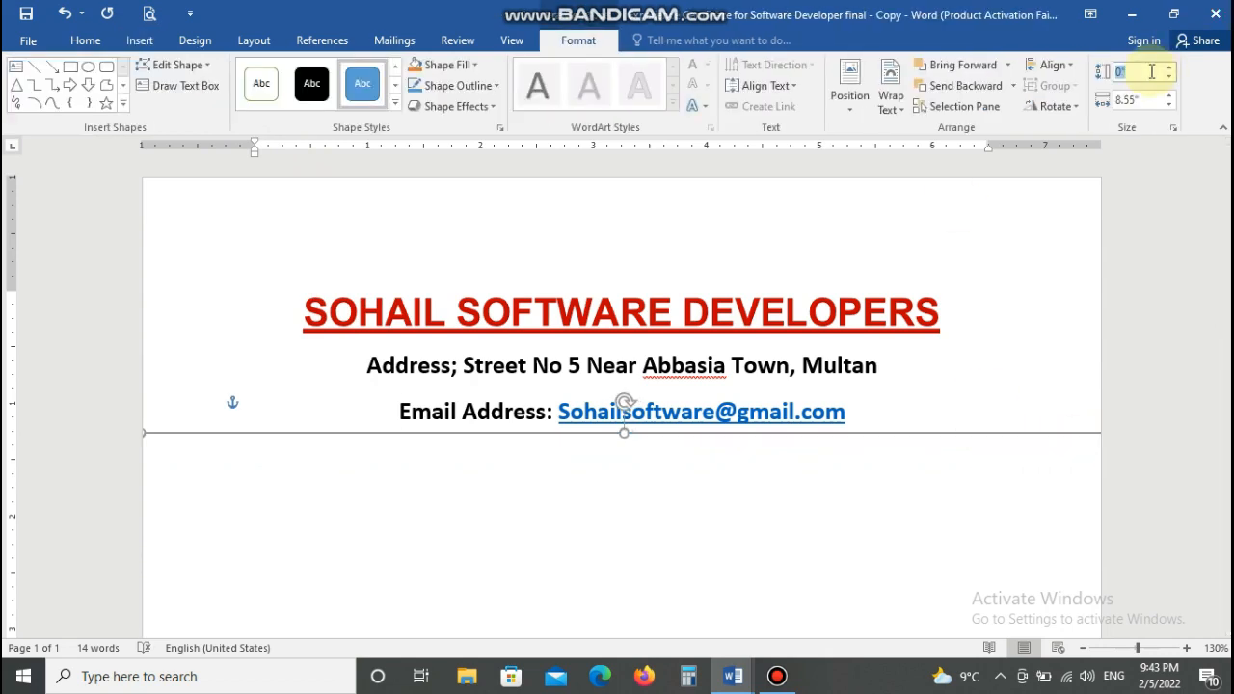
{"action": "type", "text": "01"}
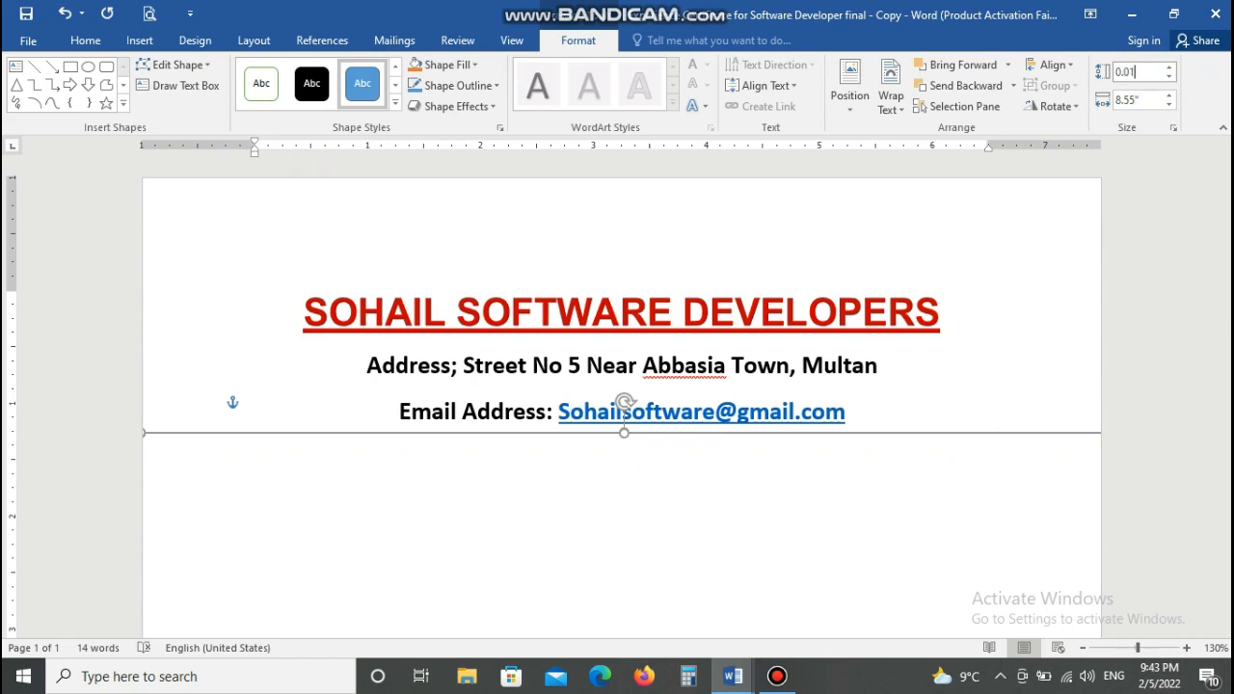
{"action": "type", "text": ".01"}
{"action": "key", "text": "Return"}
- Give the rule a black fill and black outline, then centre the empty line below it
{"action": "left_click", "coordinate": [449, 66]}
{"action": "left_click", "coordinate": [430, 107]}
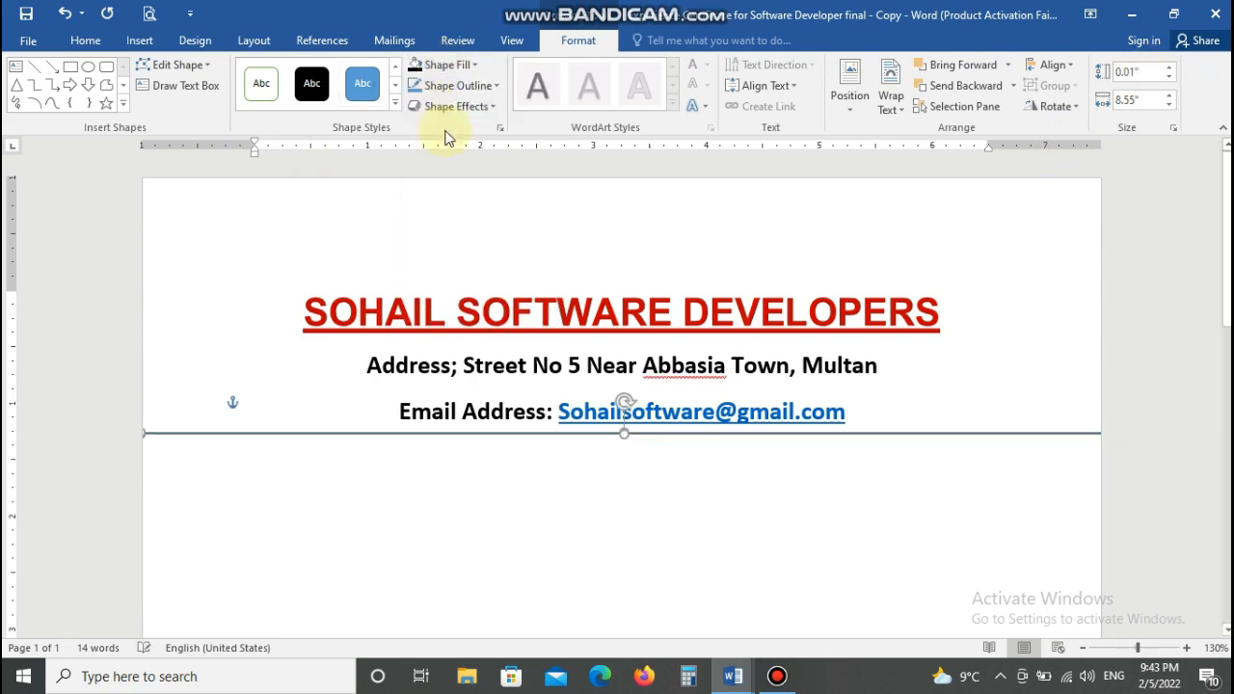
{"action": "left_click", "coordinate": [444, 86]}
{"action": "left_click", "coordinate": [430, 125]}
{"action": "left_click", "coordinate": [399, 468]}
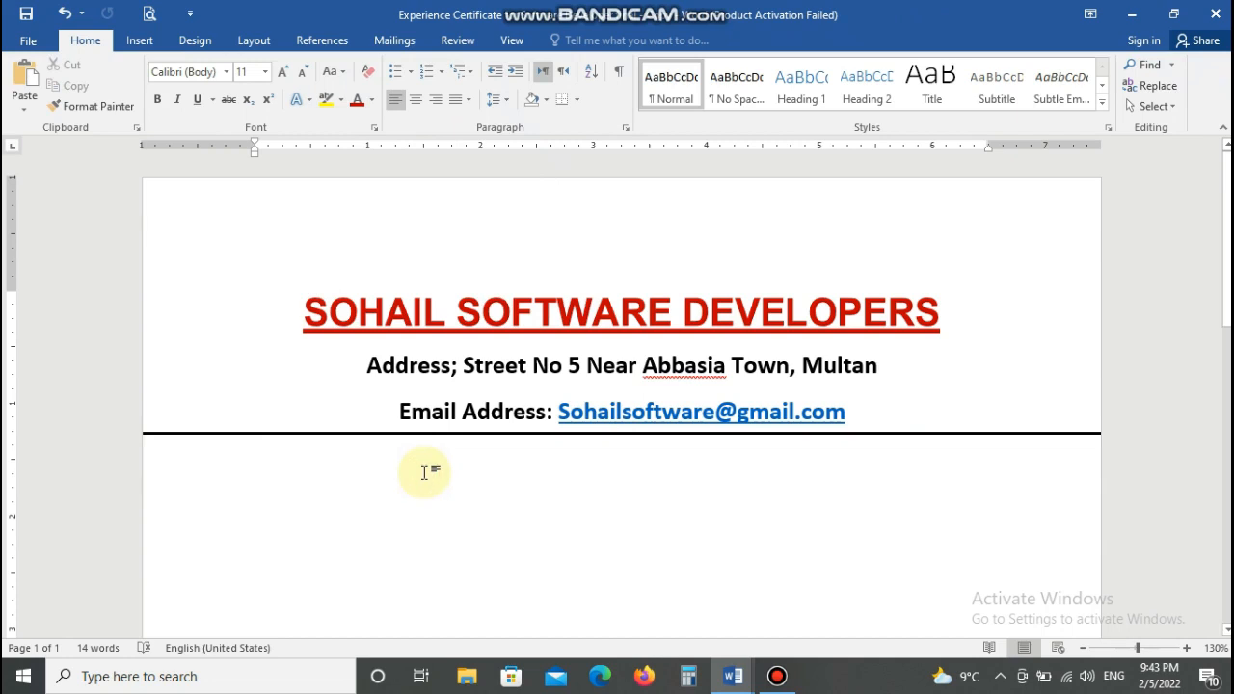
{"action": "key", "text": "ctrl+e"}
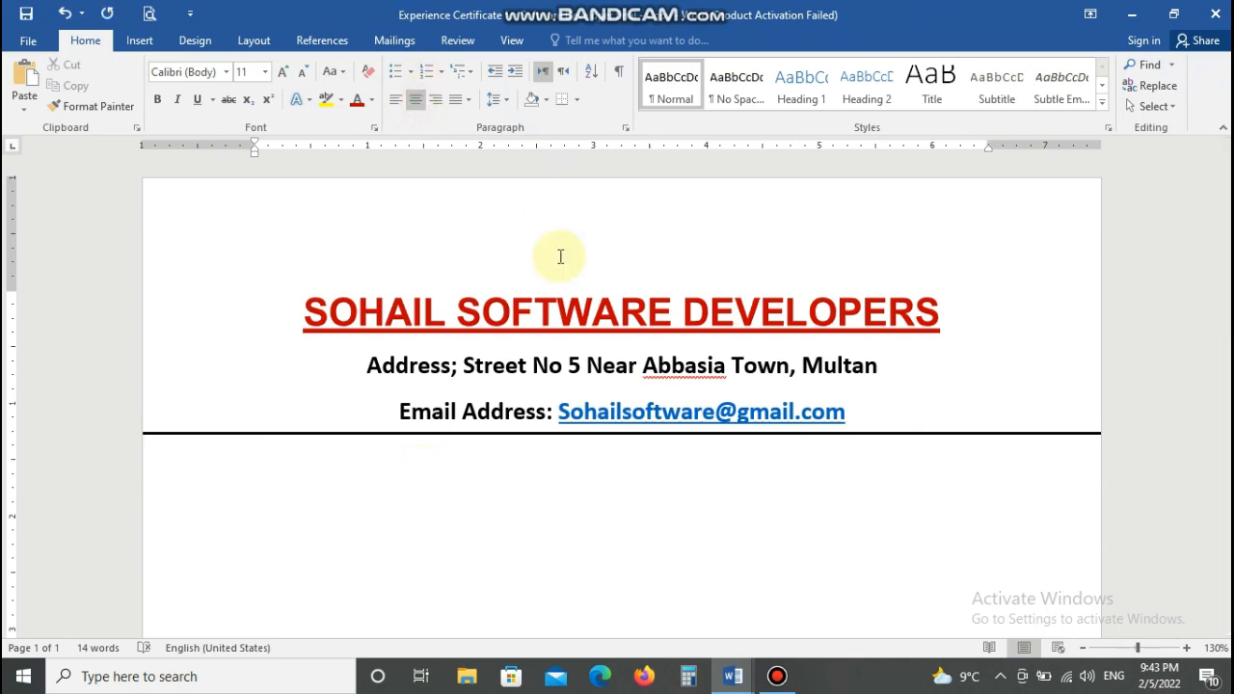
- Type the headings 'Experience Certificate for Software Developers' and 'To Whom It May Concern'
{"action": "type", "text": "Ex"}
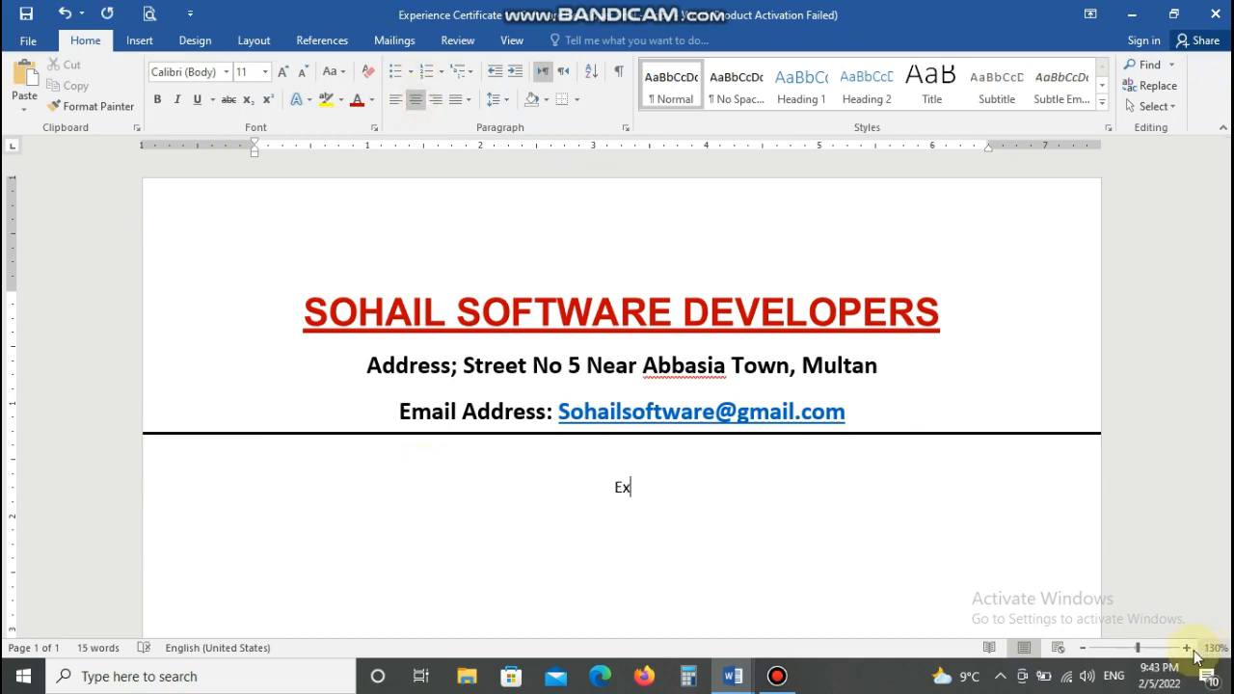
{"action": "double_click", "coordinate": [1187, 648]}
{"action": "left_click", "coordinate": [1083, 648]}
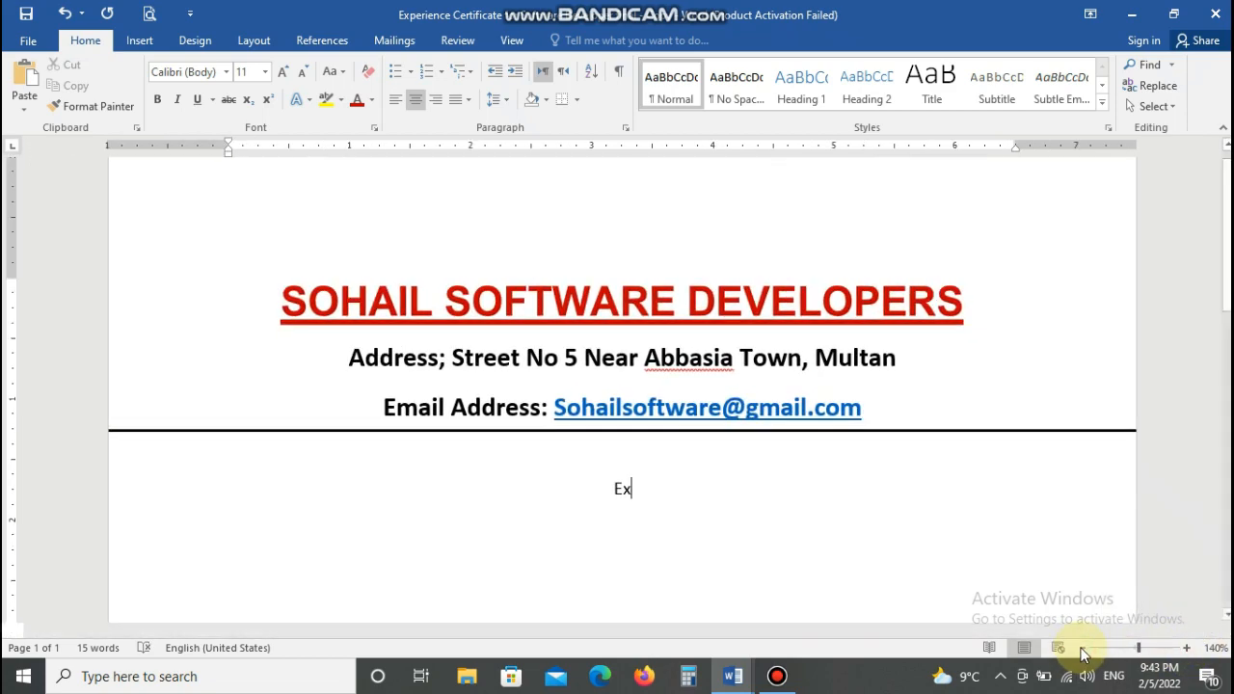
{"action": "type", "text": "perience C"}
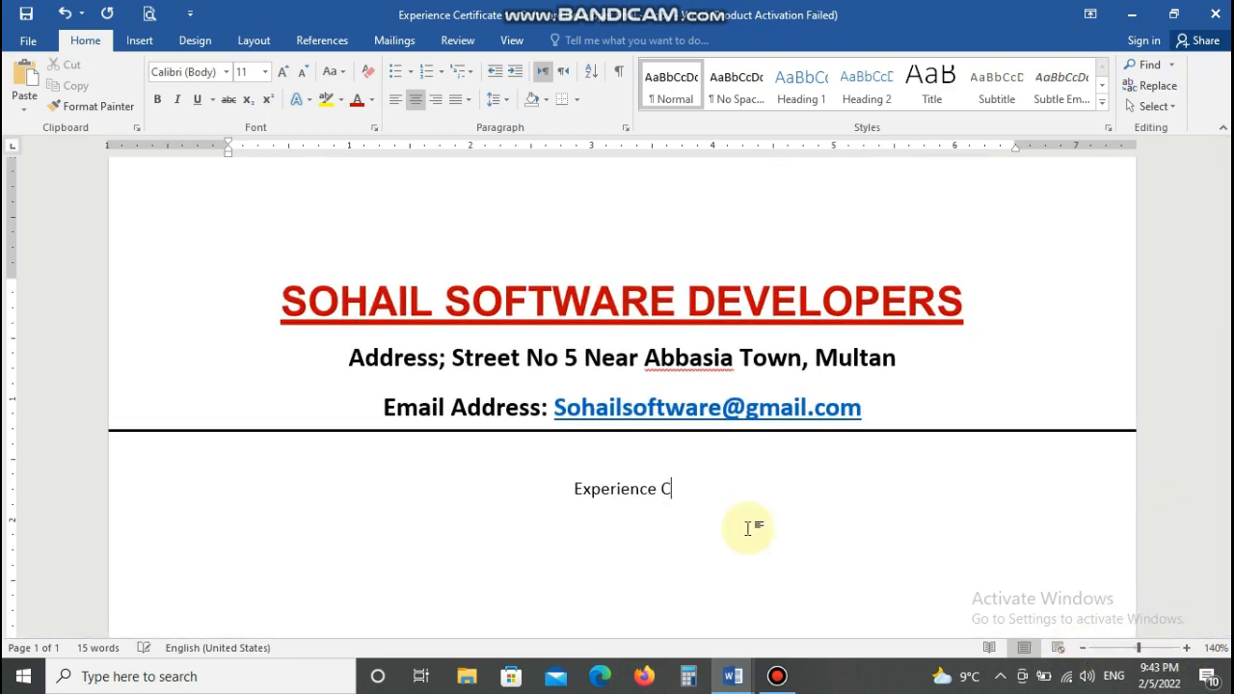
{"action": "type", "text": "ertificate for So"}
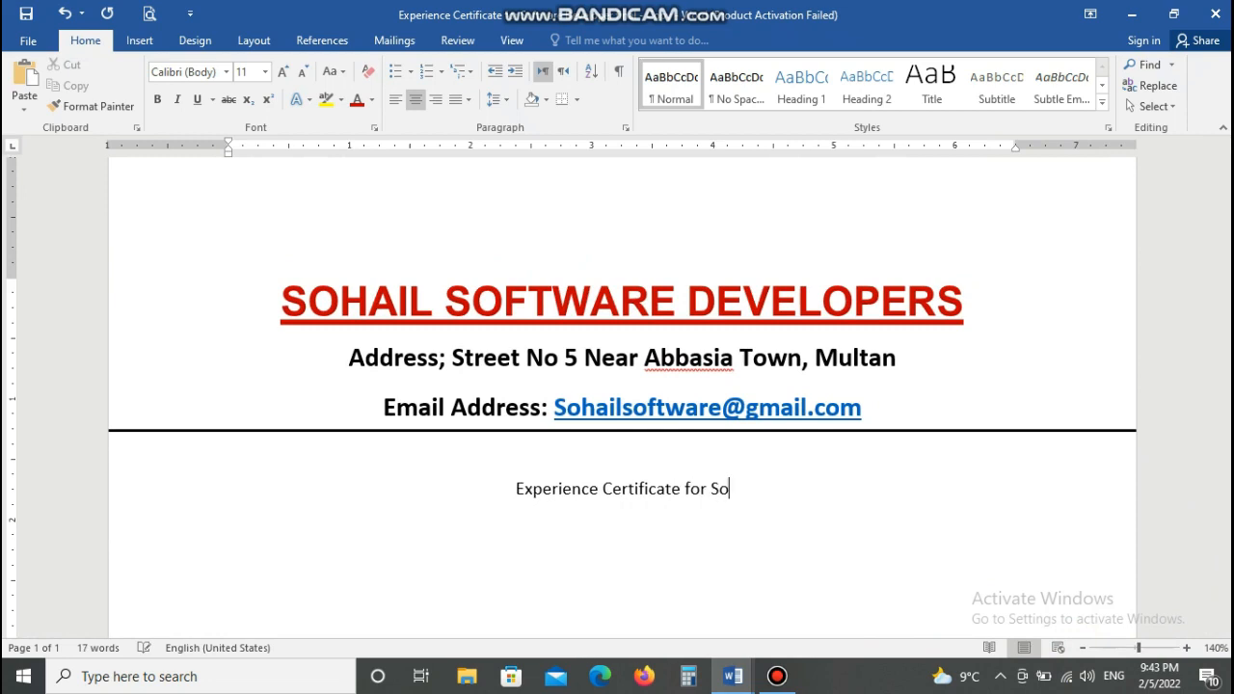
{"action": "type", "text": "ftware De"}
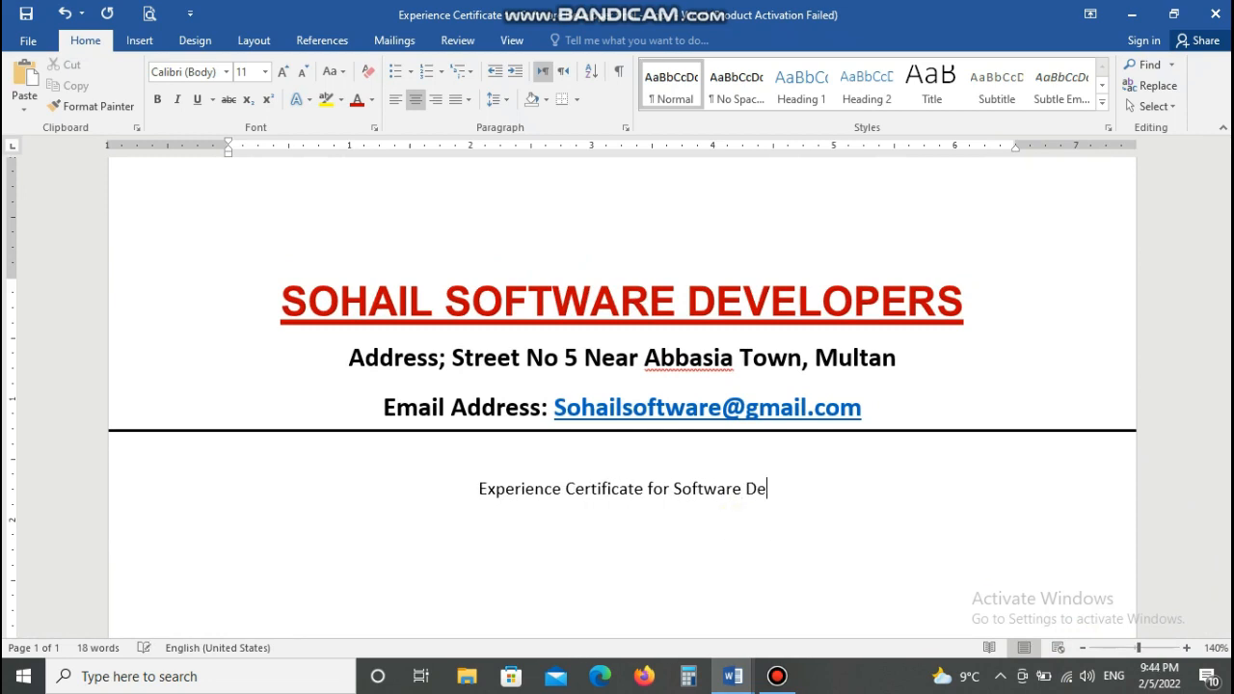
{"action": "type", "text": "vel por"}
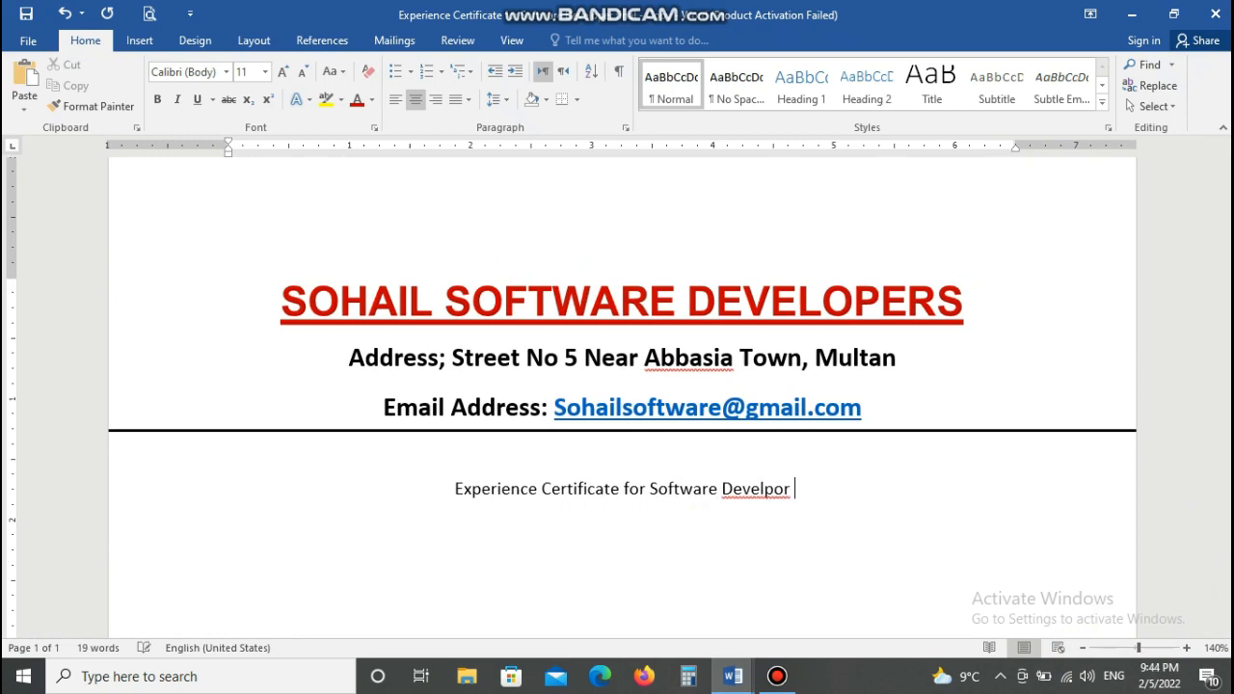
{"action": "key", "text": "BackSpace"}
{"action": "key", "text": "BackSpace"}
{"action": "key", "text": "BackSpace"}
{"action": "key", "text": "BackSpace"}
{"action": "key", "text": "BackSpace"}
{"action": "key", "text": "BackSpace"}
{"action": "key", "text": "BackSpace"}
{"action": "key", "text": "BackSpace"}
{"action": "type", "text": "evelopers"}
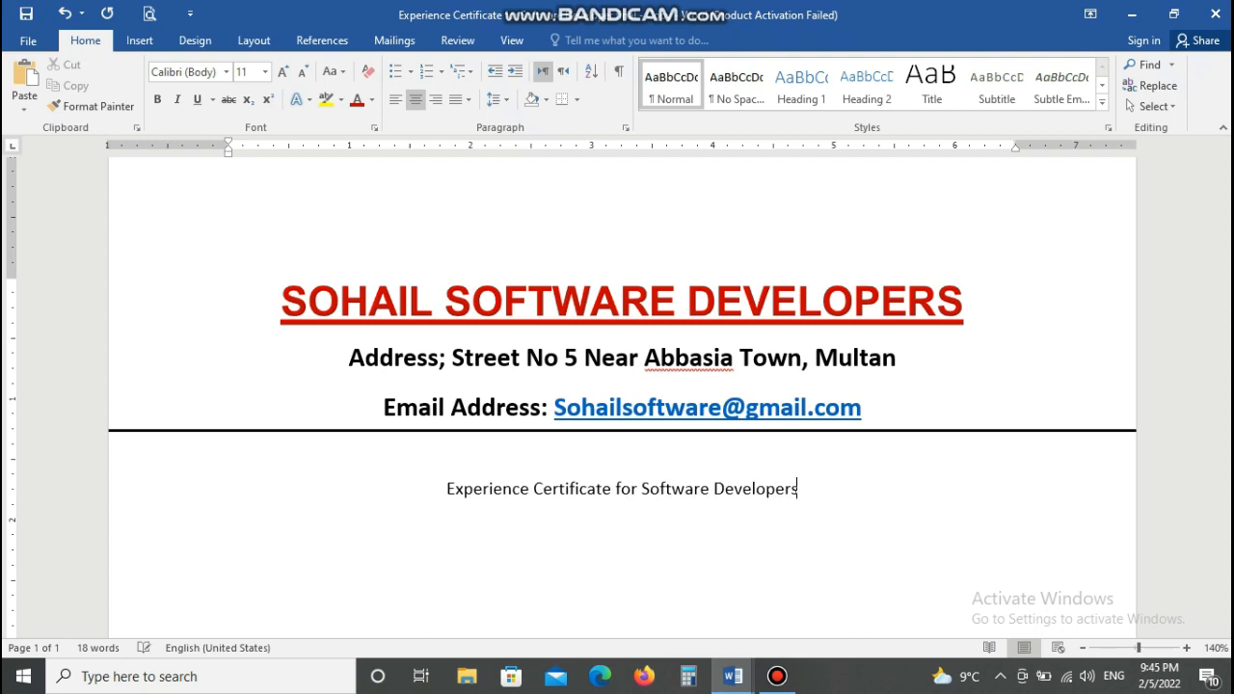
{"action": "key", "text": "Return"}
{"action": "type", "text": "To Whom It May Concern"}
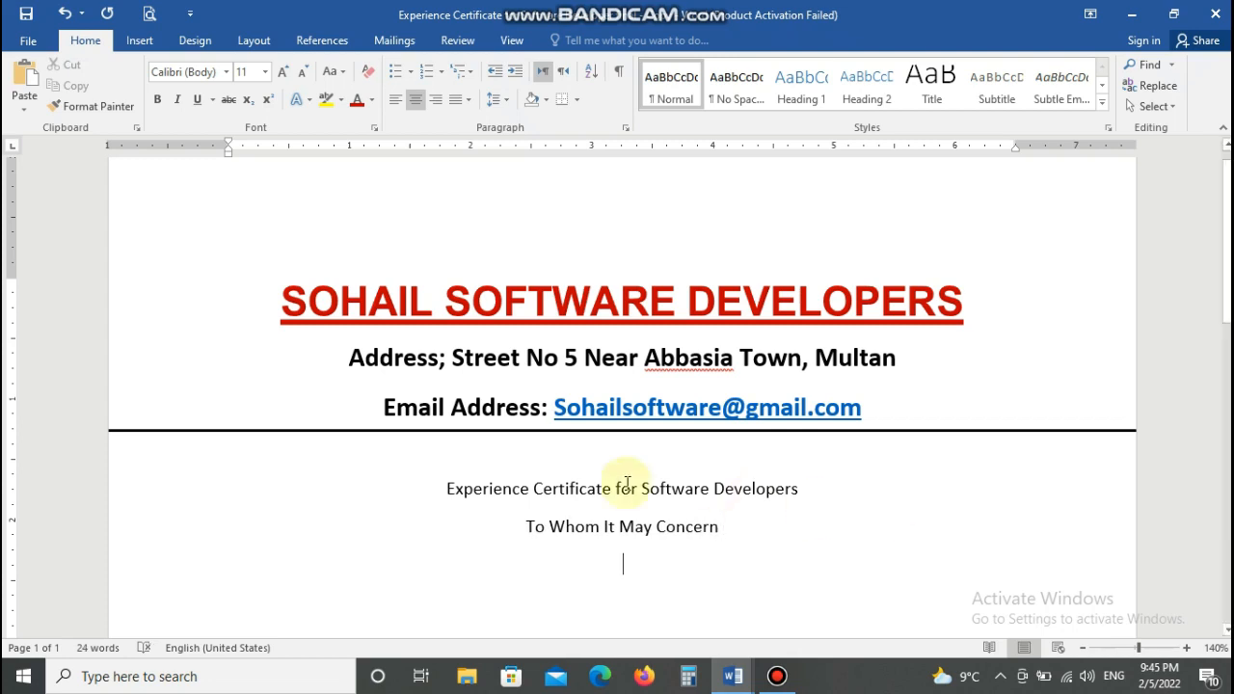
- Set both heading lines to Arial at size 14
{"action": "left_click_drag", "start_coordinate": [424, 488], "coordinate": [722, 665]}
{"action": "left_click", "coordinate": [225, 71]}
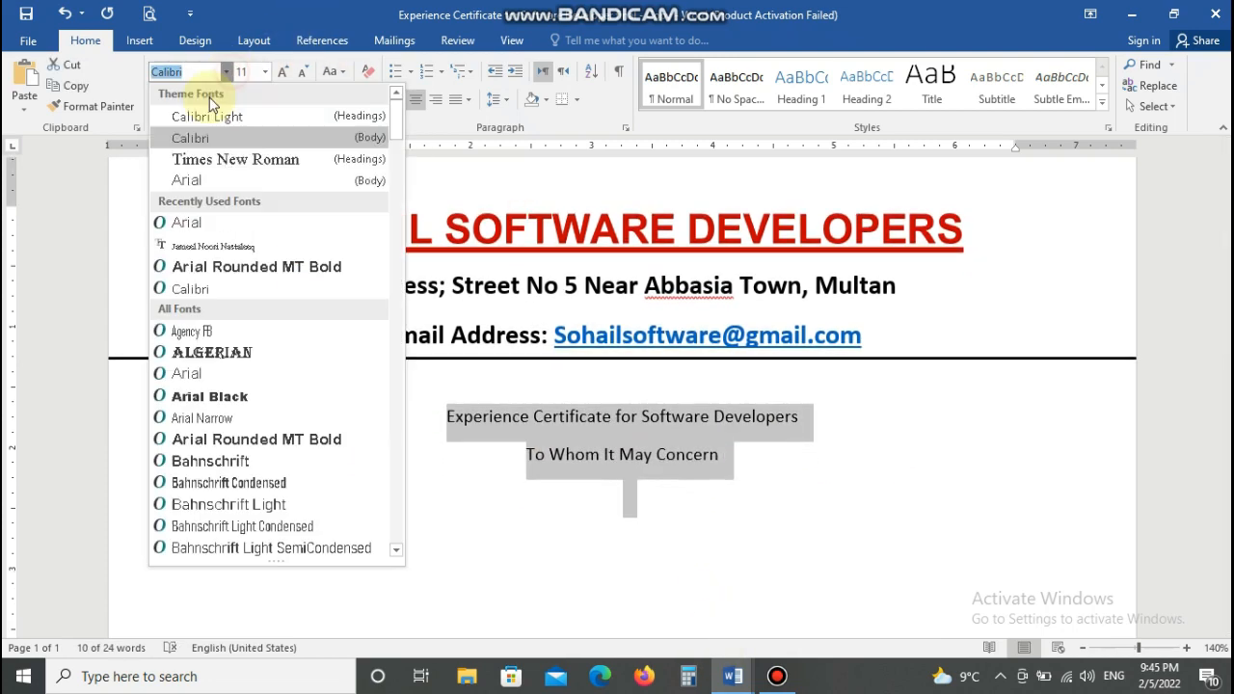
{"action": "left_click", "coordinate": [186, 223]}
{"action": "left_click", "coordinate": [616, 491]}
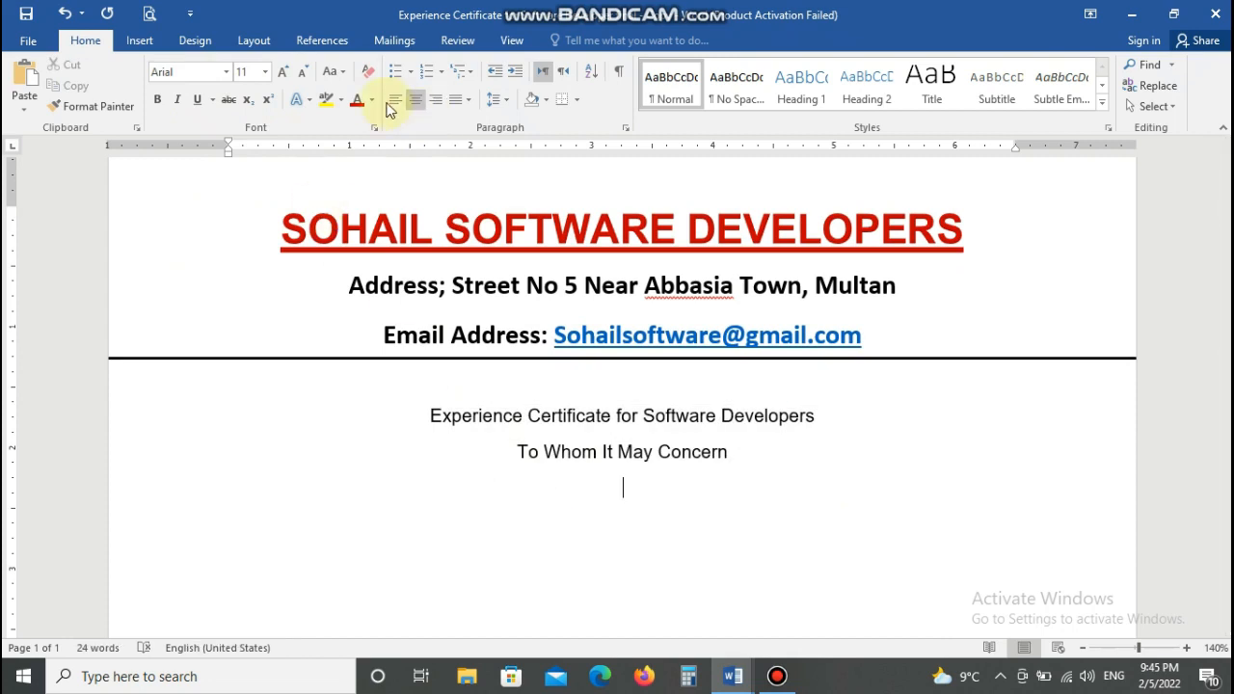
{"action": "left_click_drag", "start_coordinate": [427, 412], "coordinate": [728, 453]}
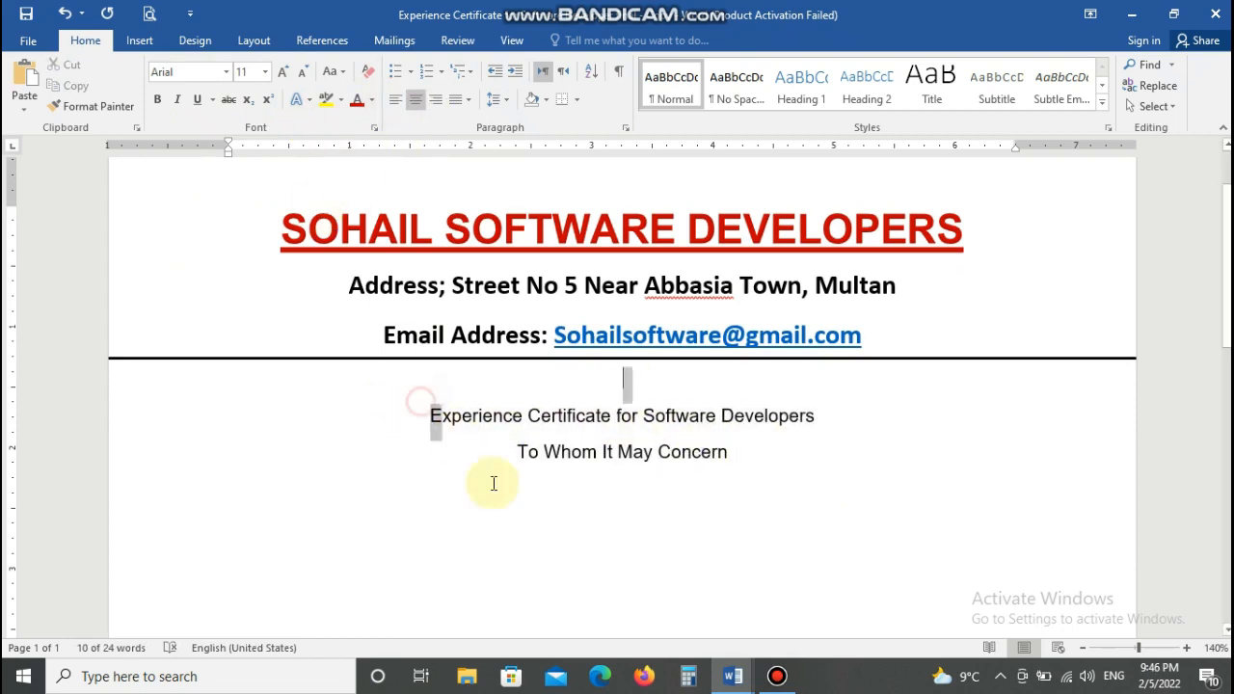
{"action": "left_click", "coordinate": [265, 71]}
{"action": "left_click", "coordinate": [243, 178]}
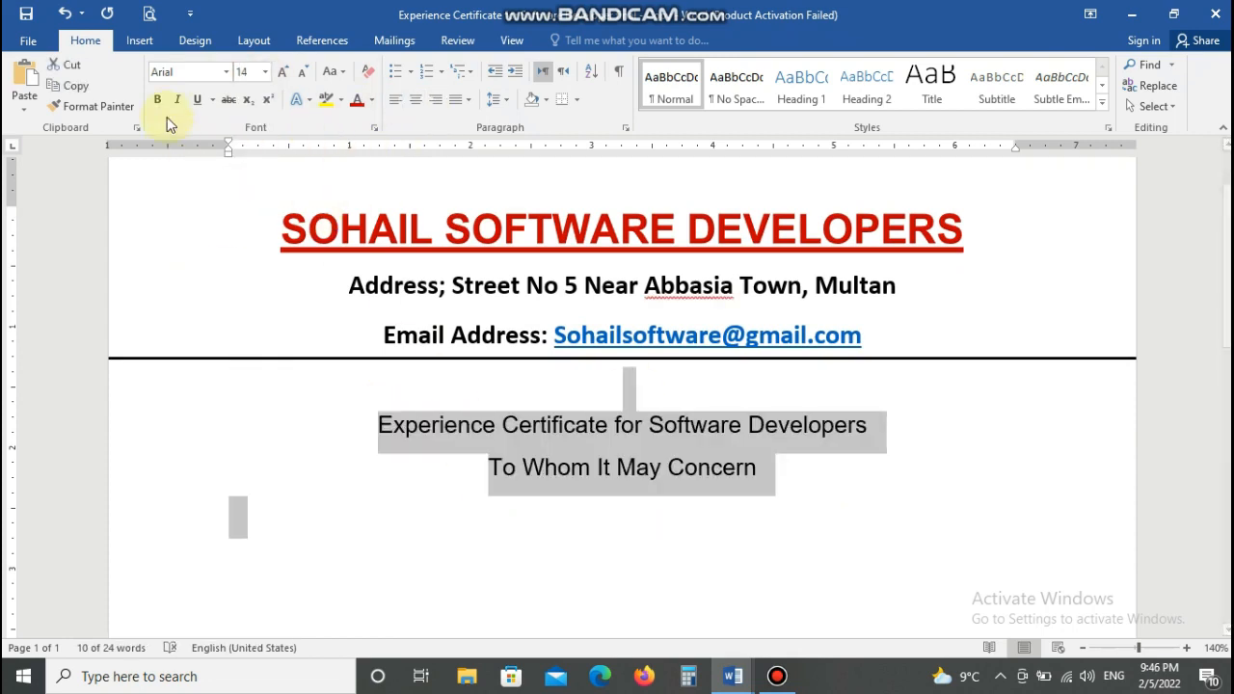
{"action": "left_click", "coordinate": [381, 422]}
- Bold both heading lines, leaving 'To Whom It May Concern' without underline
{"action": "left_click_drag", "start_coordinate": [374, 424], "coordinate": [877, 431]}
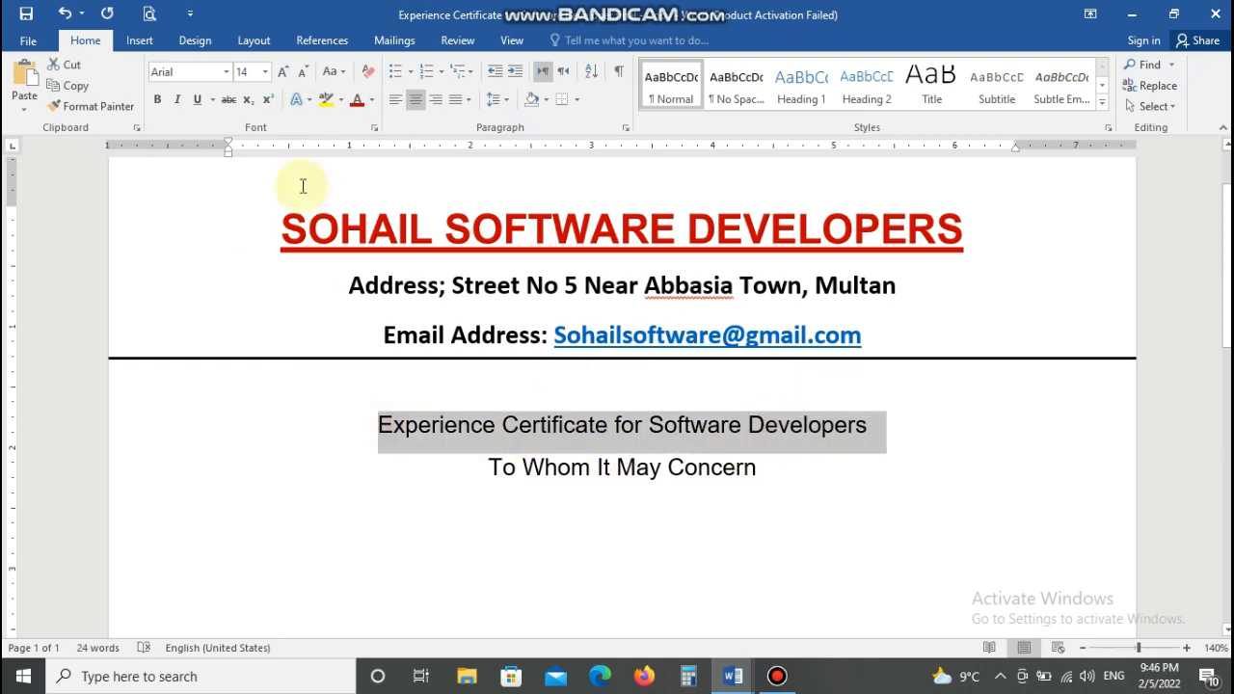
{"action": "left_click", "coordinate": [157, 99]}
{"action": "left_click_drag", "start_coordinate": [492, 468], "coordinate": [762, 470]}
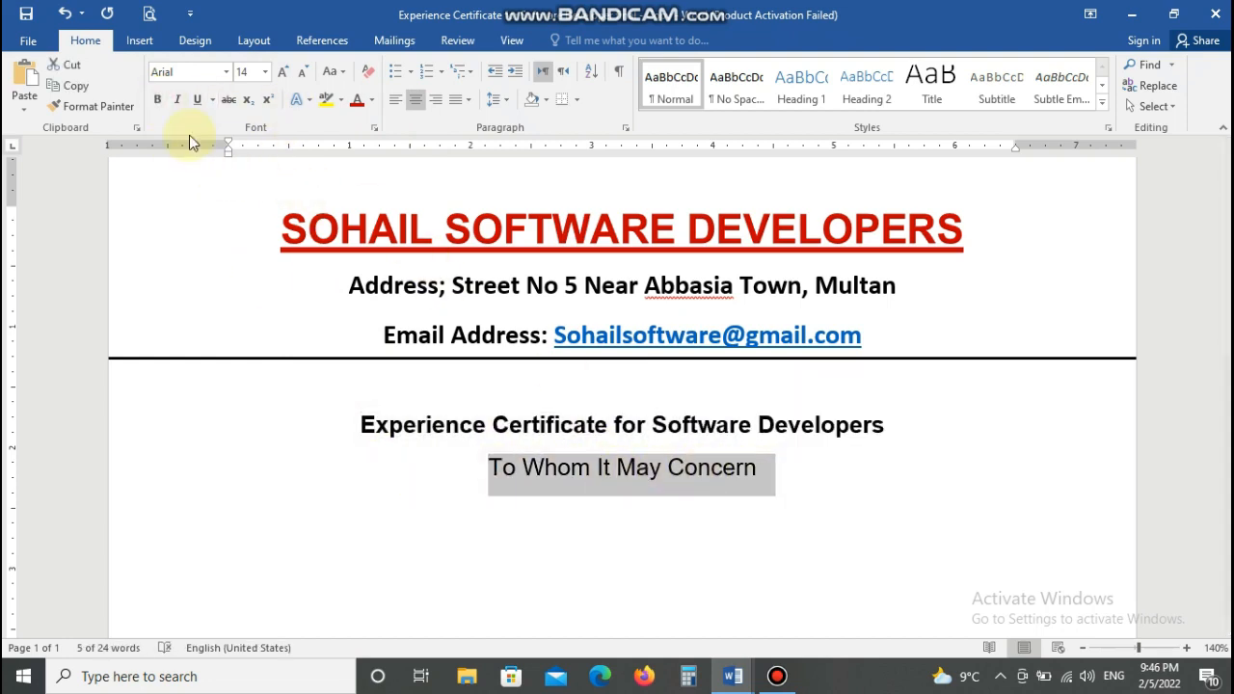
{"action": "left_click", "coordinate": [157, 104]}
{"action": "left_click", "coordinate": [198, 102]}
{"action": "left_click", "coordinate": [316, 557]}
{"action": "left_click_drag", "start_coordinate": [489, 469], "coordinate": [755, 474]}
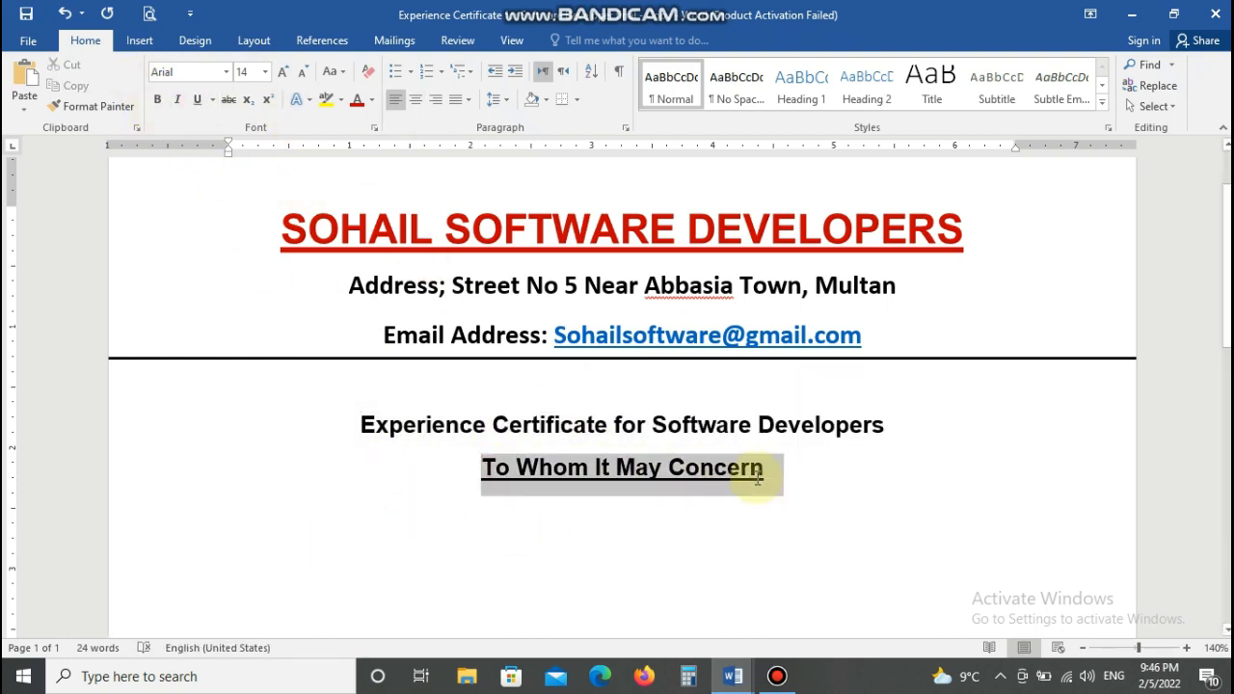
{"action": "left_click", "coordinate": [198, 99]}
{"action": "left_click", "coordinate": [241, 531]}
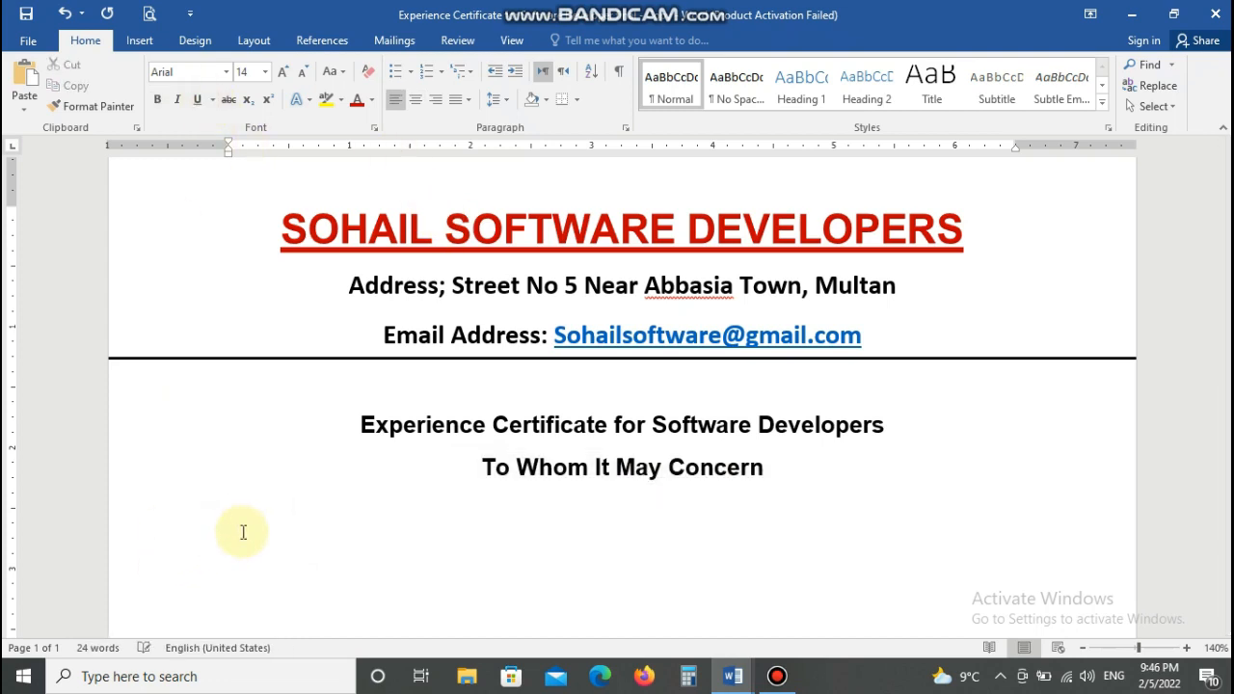
- Type an indented paragraph certifying the employee's Software Developer service, 1 January 2020 to 31 December 2021
{"action": "key", "text": "Tab"}
{"action": "type", "text": "It "}
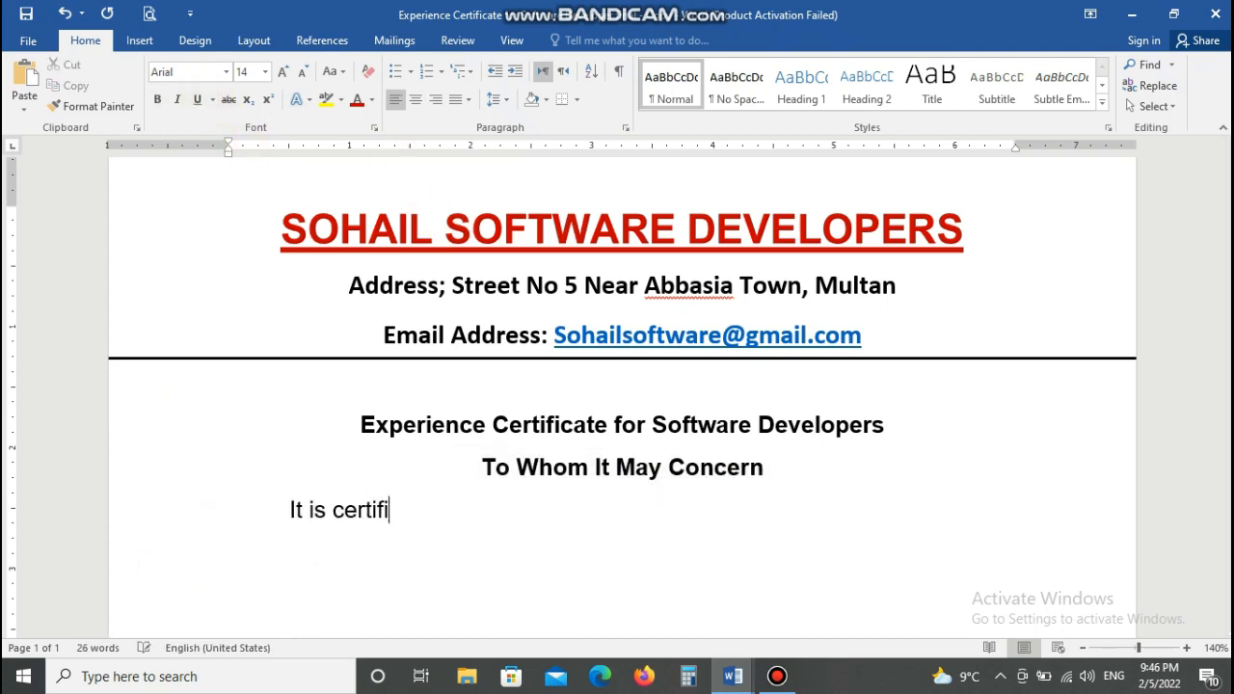
{"action": "type", "text": "is certified that Mr "}
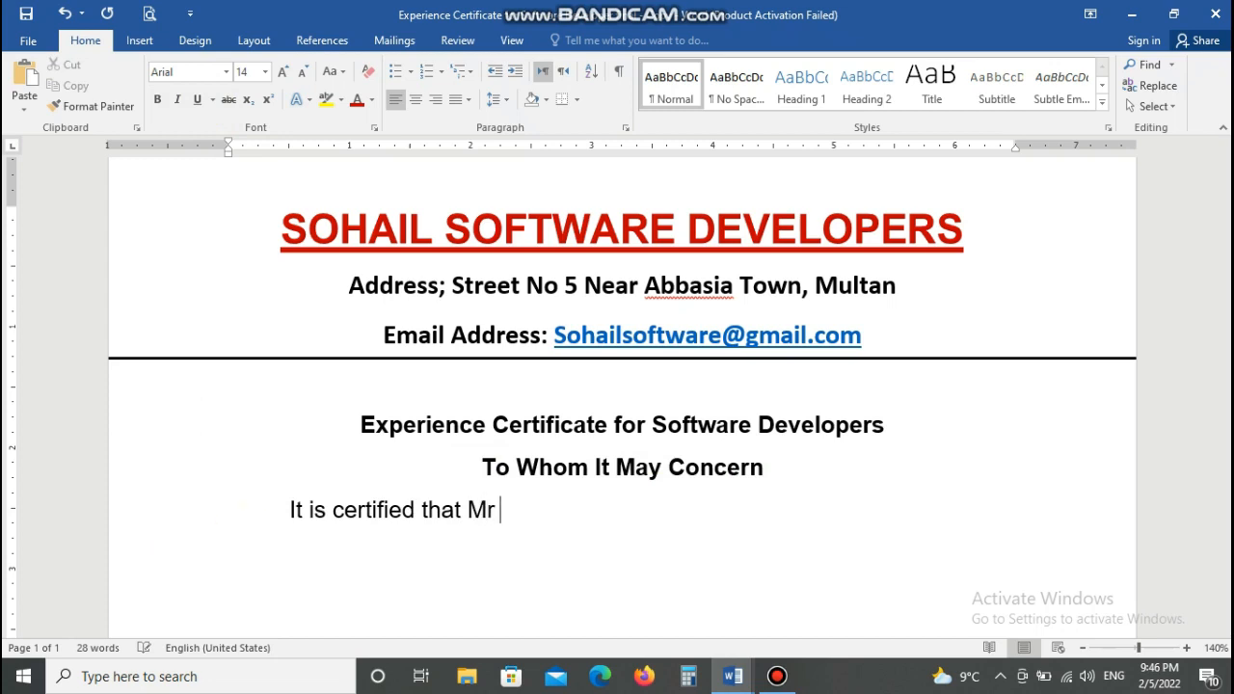
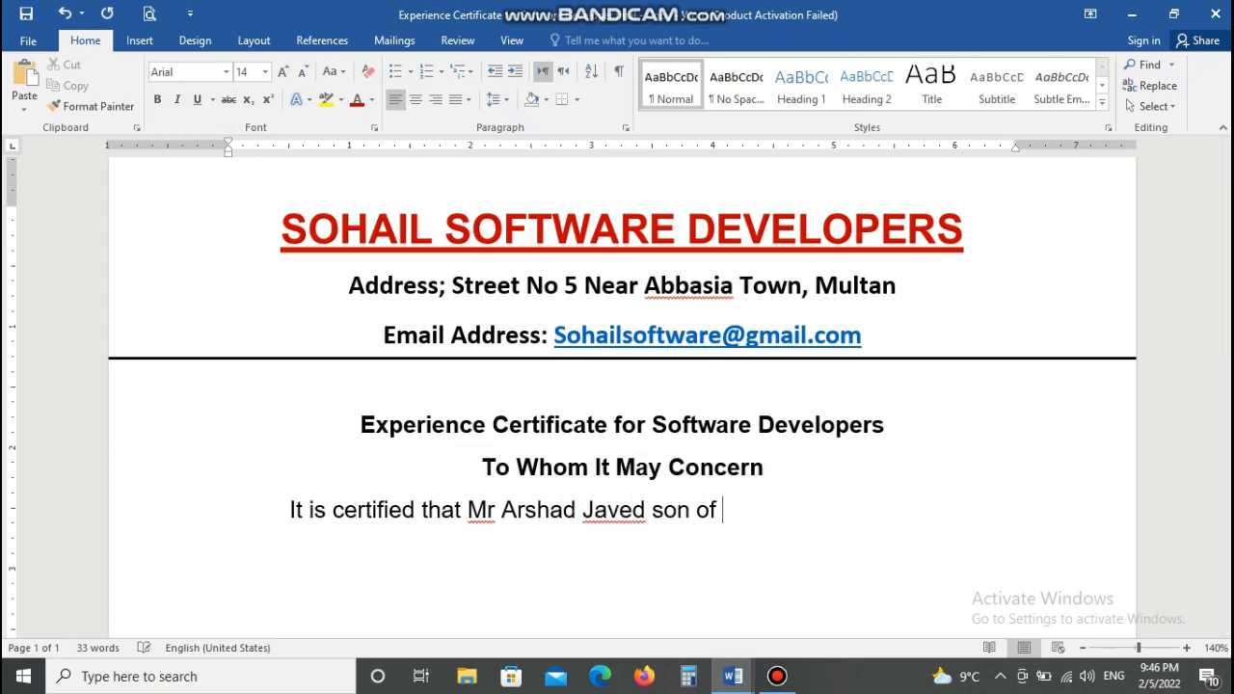
{"action": "type", "text": "Abdul"}
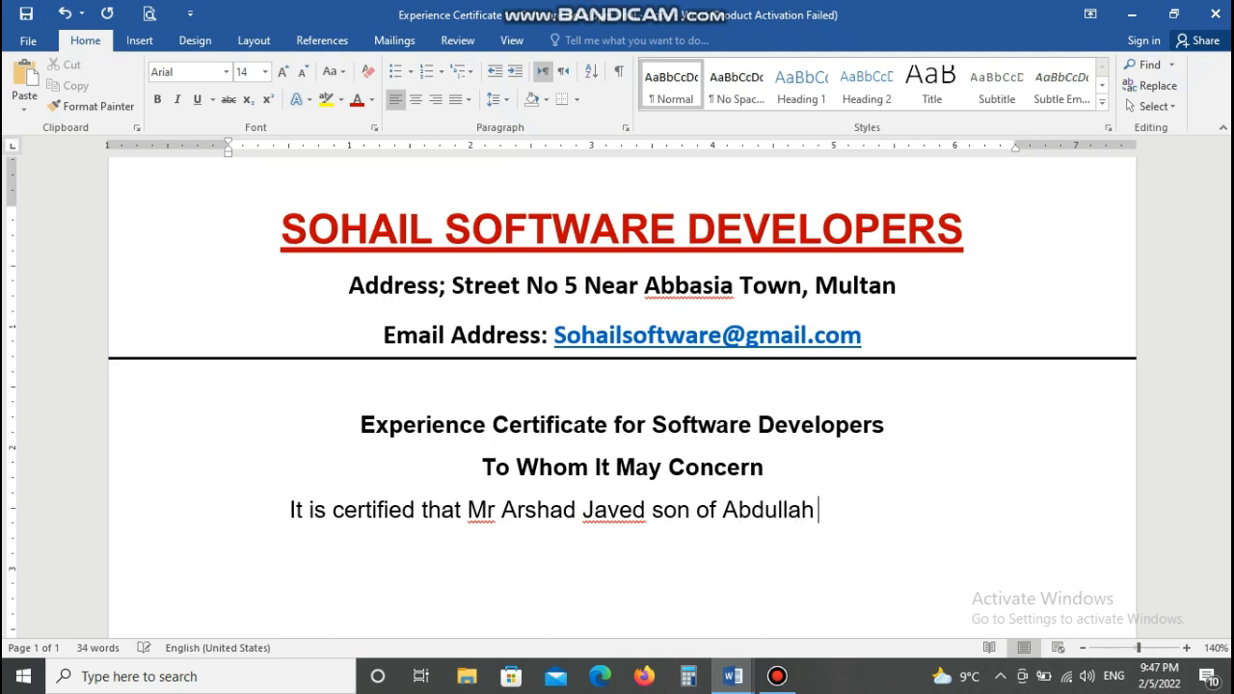
{"action": "type", "text": "lah has been "}
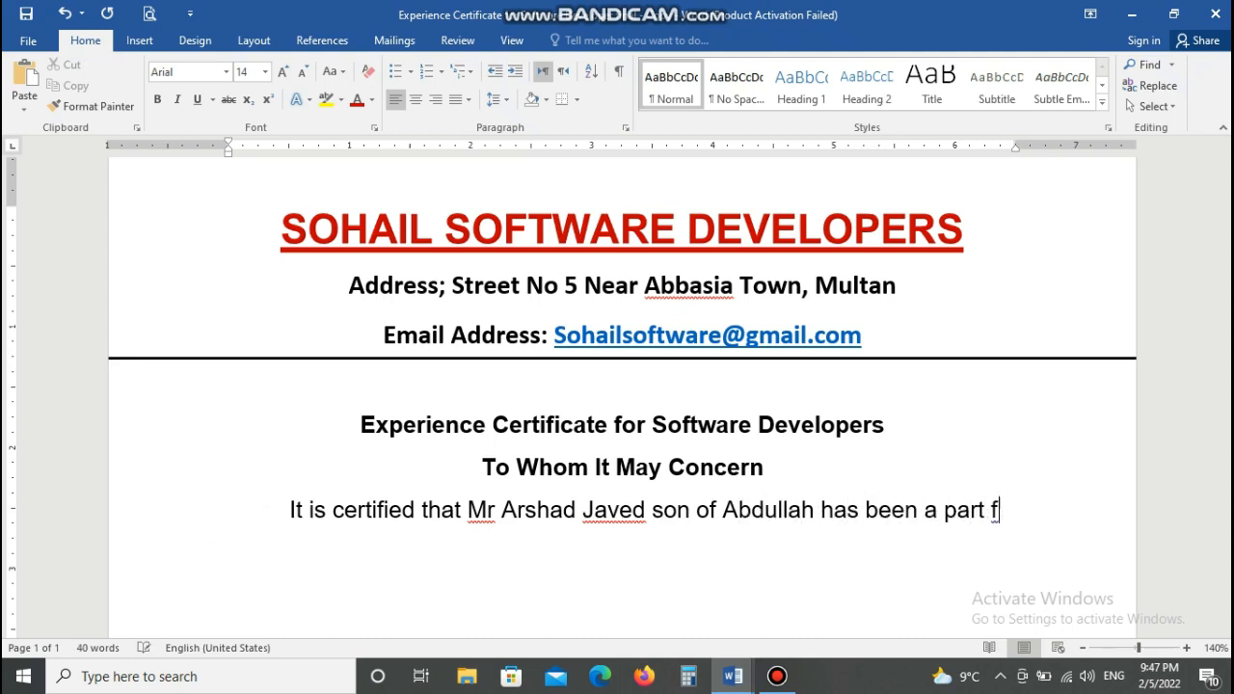
{"action": "type", "text": "a part of "}
{"action": "type", "text": "So"}
{"action": "type", "text": "ftwa"}
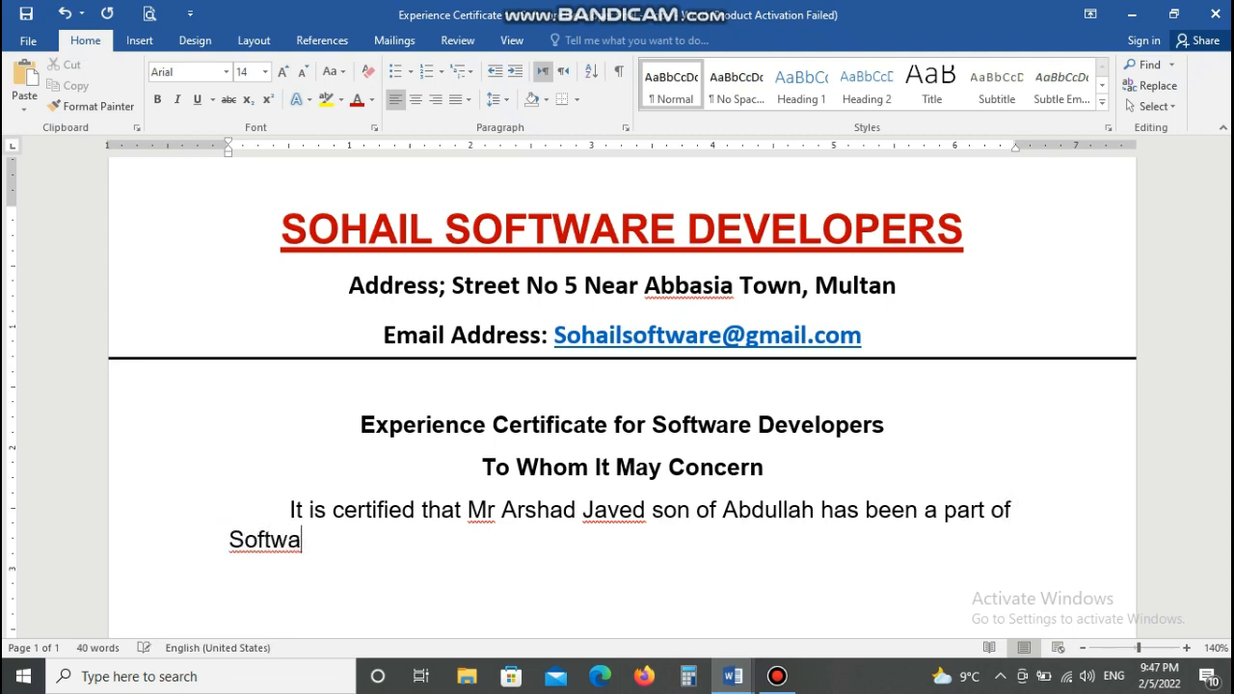
{"action": "type", "text": "re De"}
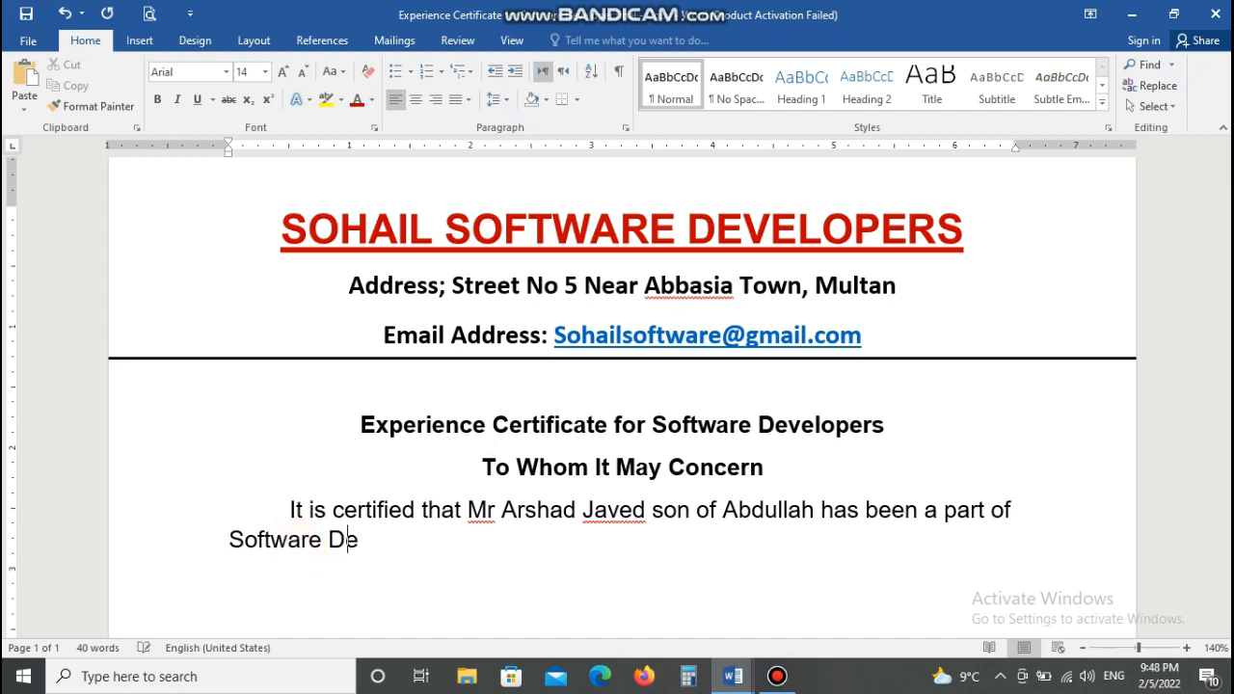
{"action": "type", "text": "veloper team "}
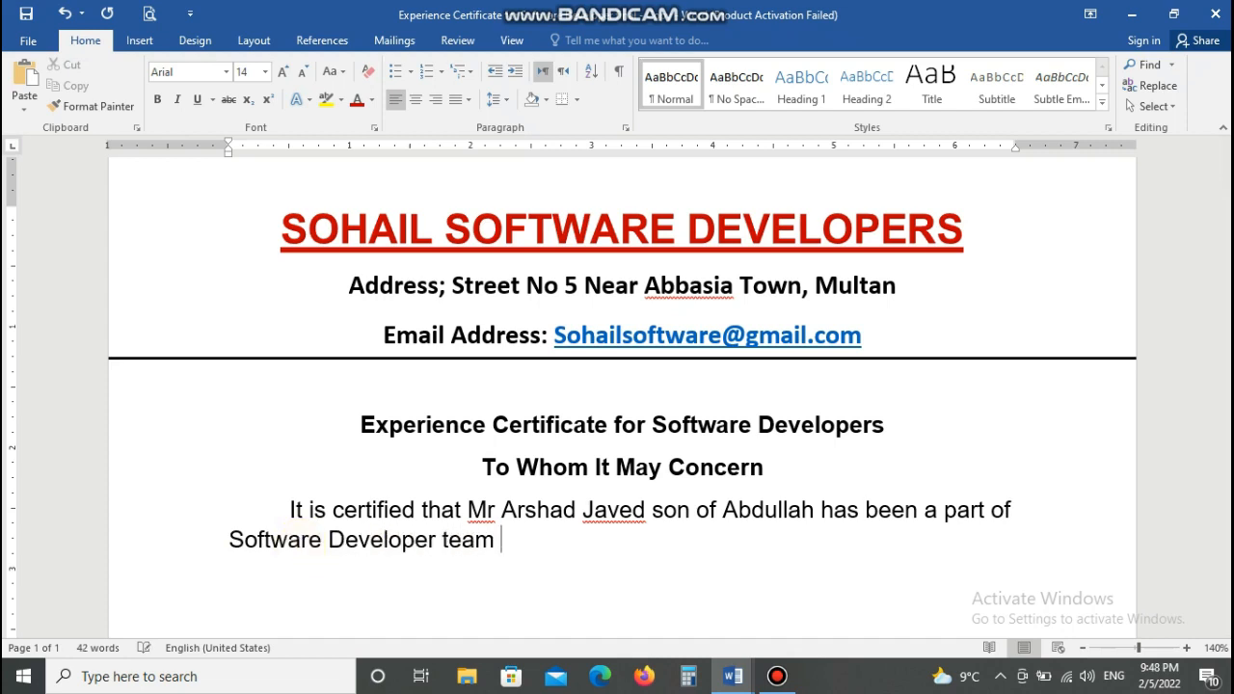
{"action": "type", "text": "for the period"}
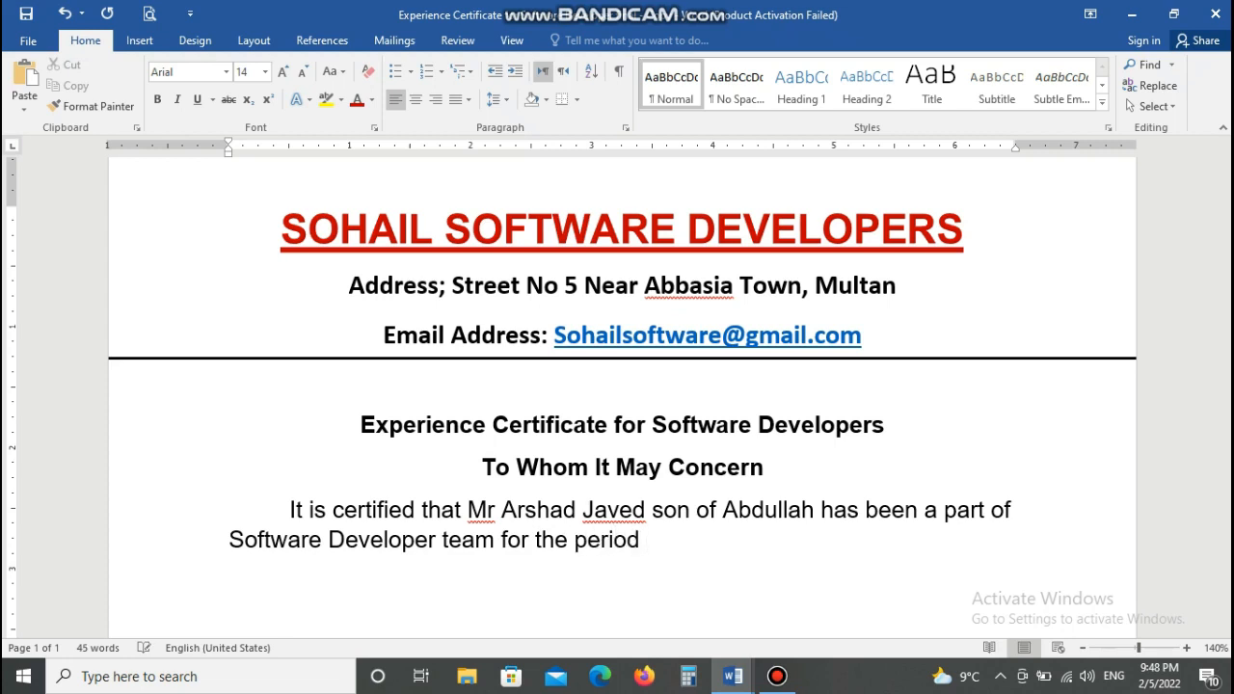
{"action": "type", "text": " from 1 January 2020 to"}
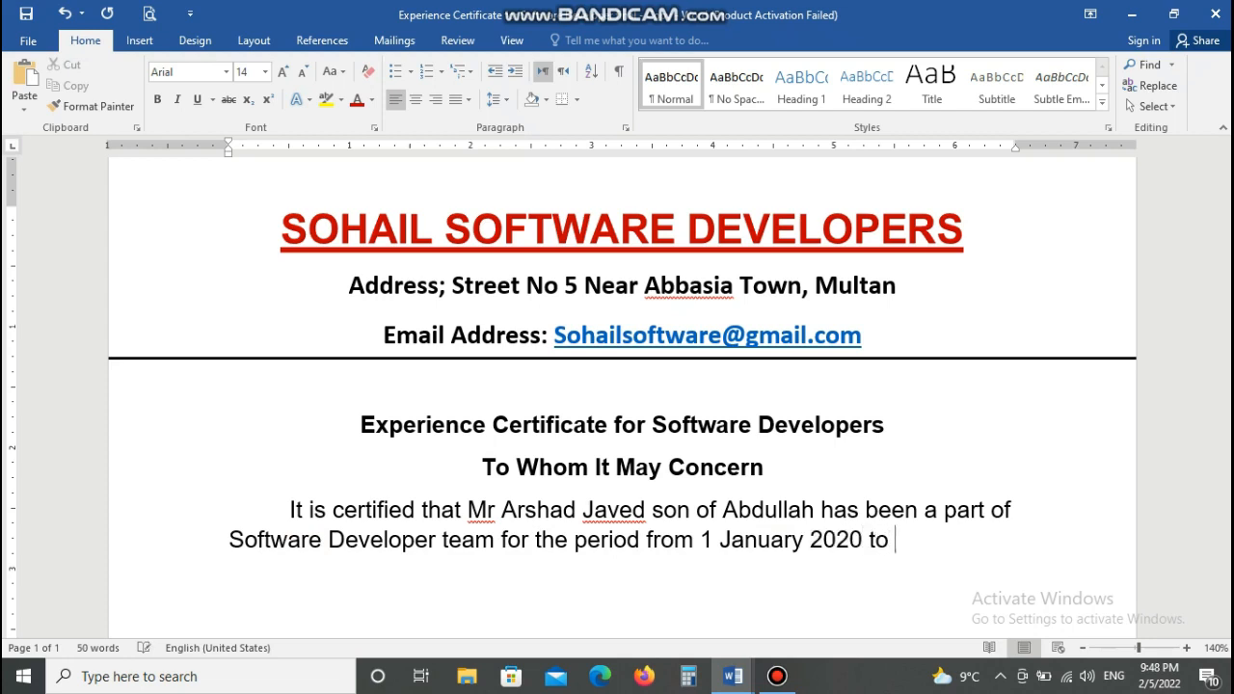
{"action": "type", "text": " 31 Dece"}
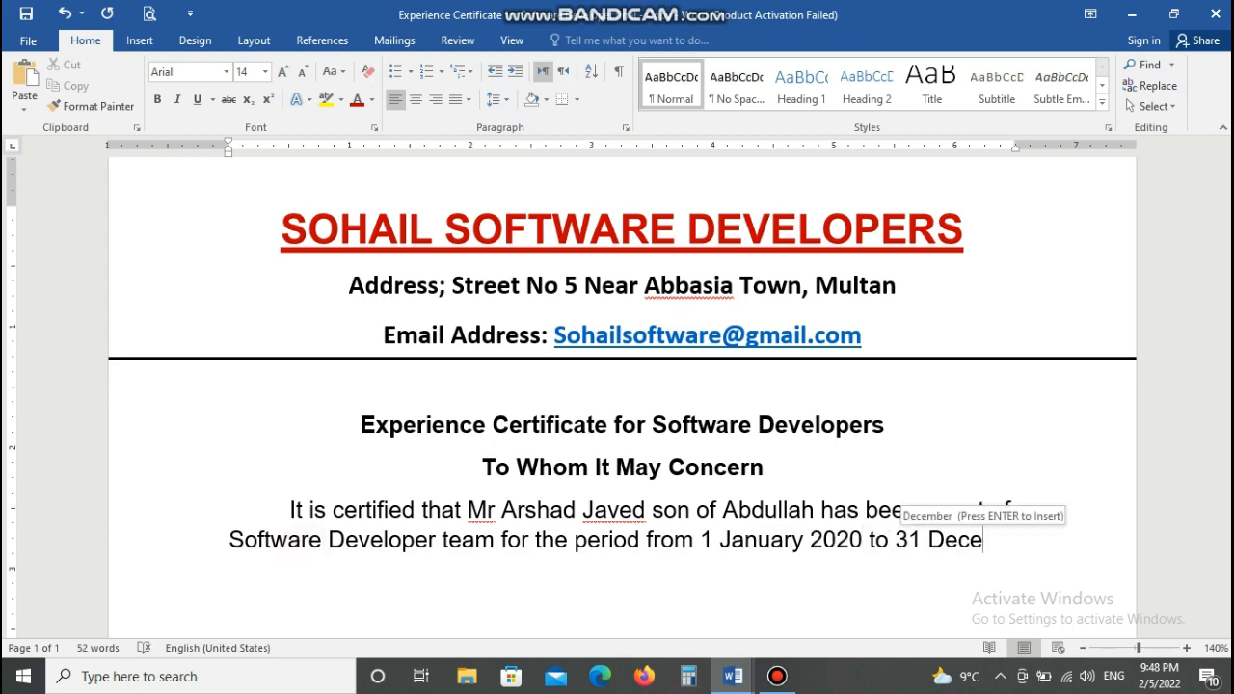
{"action": "key", "text": "Return"}
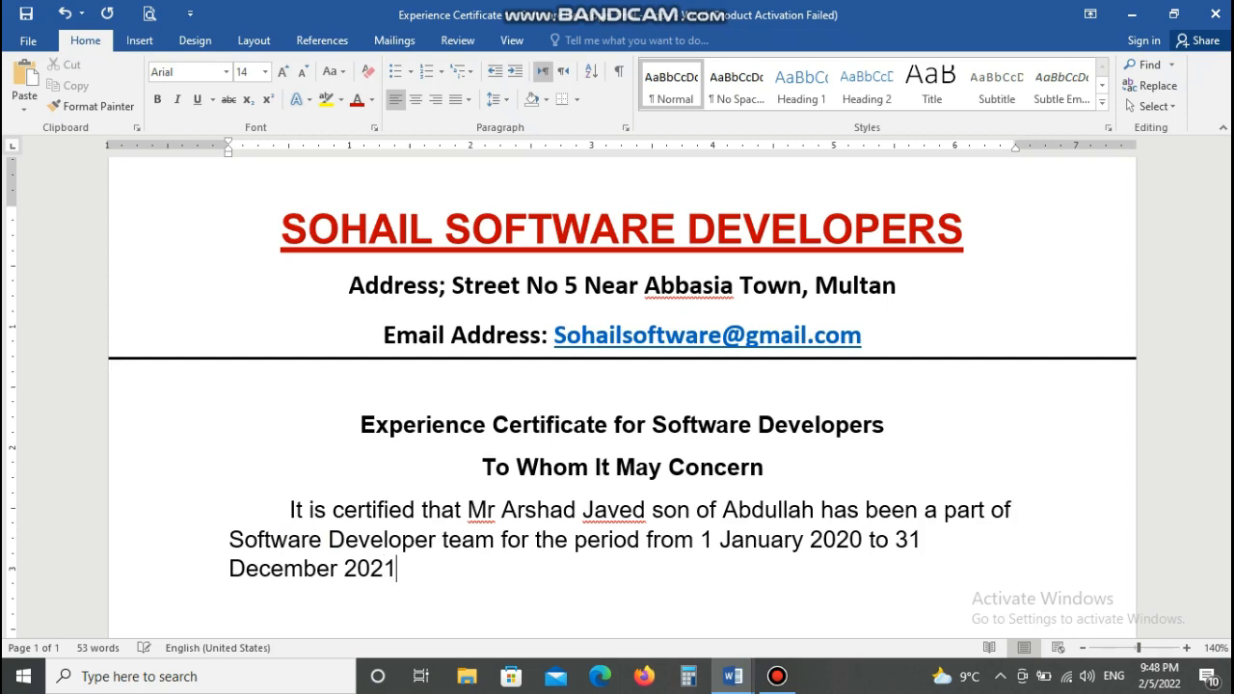
- Apply Justify High to the body paragraph and indent its first line
{"action": "triple_click", "coordinate": [292, 510]}
{"action": "left_click", "coordinate": [416, 104]}
{"action": "left_click", "coordinate": [416, 104]}
{"action": "left_click", "coordinate": [496, 99]}
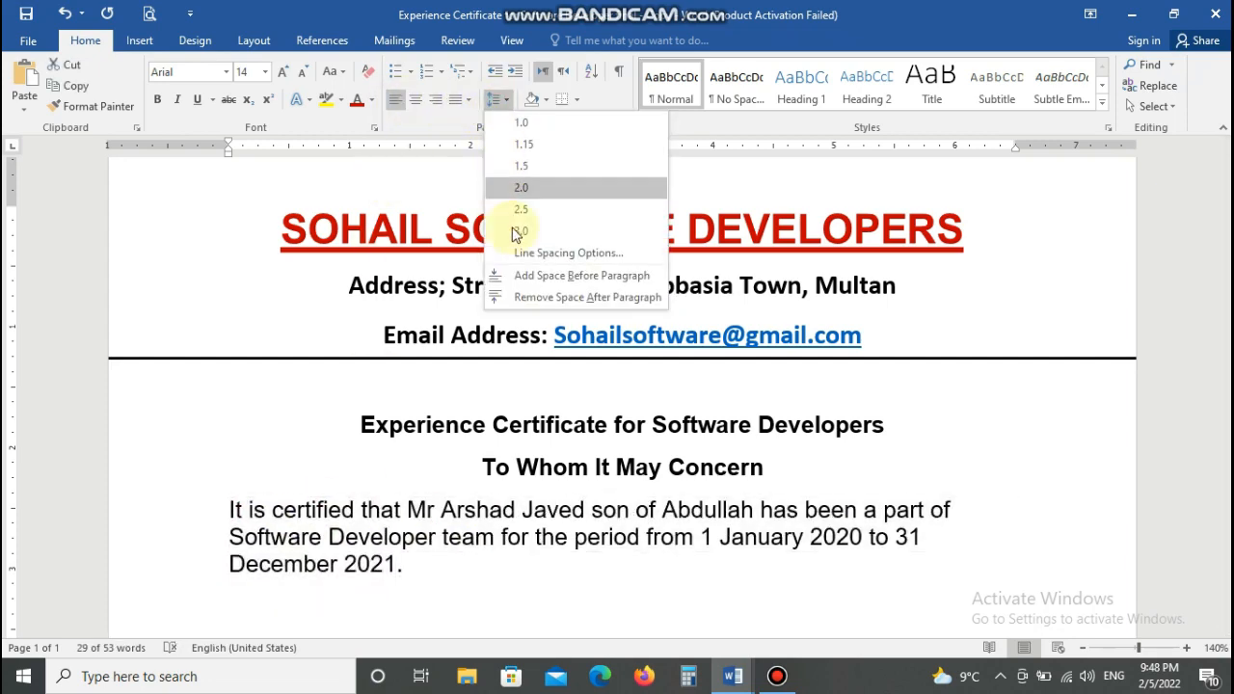
{"action": "left_click", "coordinate": [469, 99]}
{"action": "left_click", "coordinate": [502, 188]}
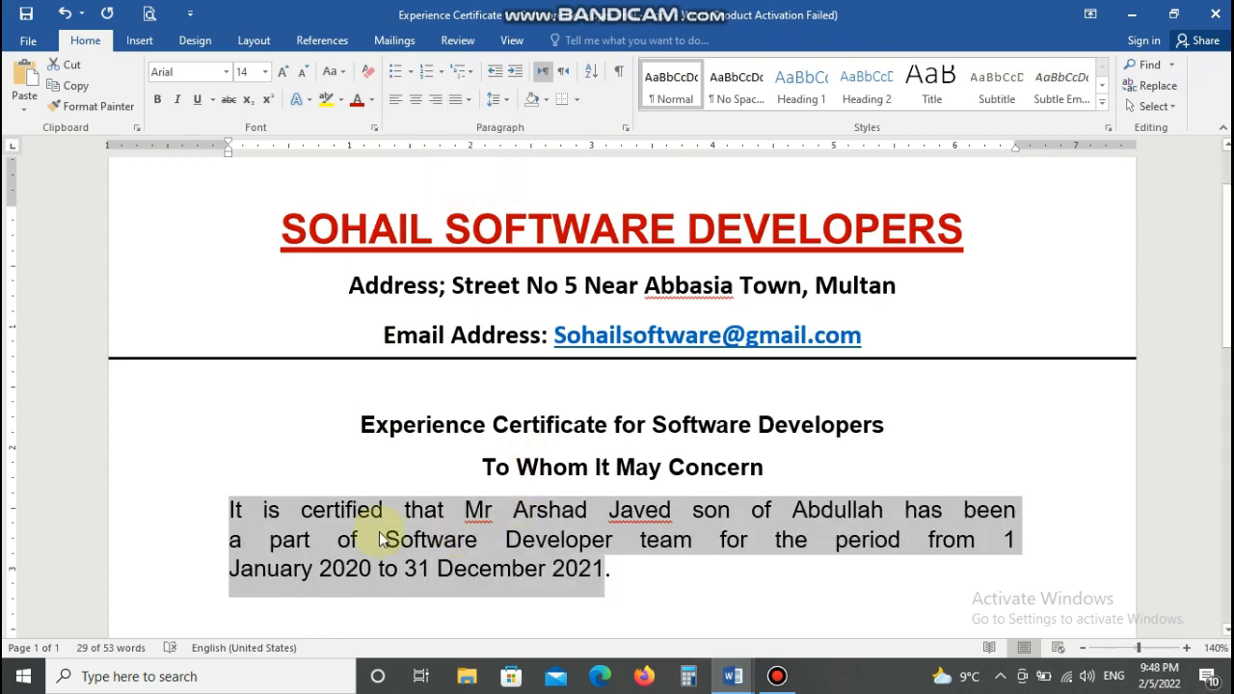
{"action": "left_click", "coordinate": [228, 509]}
{"action": "key", "text": "Tab"}
- Underline both heading lines, then start the sentence 'He worked as a software developer'
{"action": "left_click", "coordinate": [685, 568]}
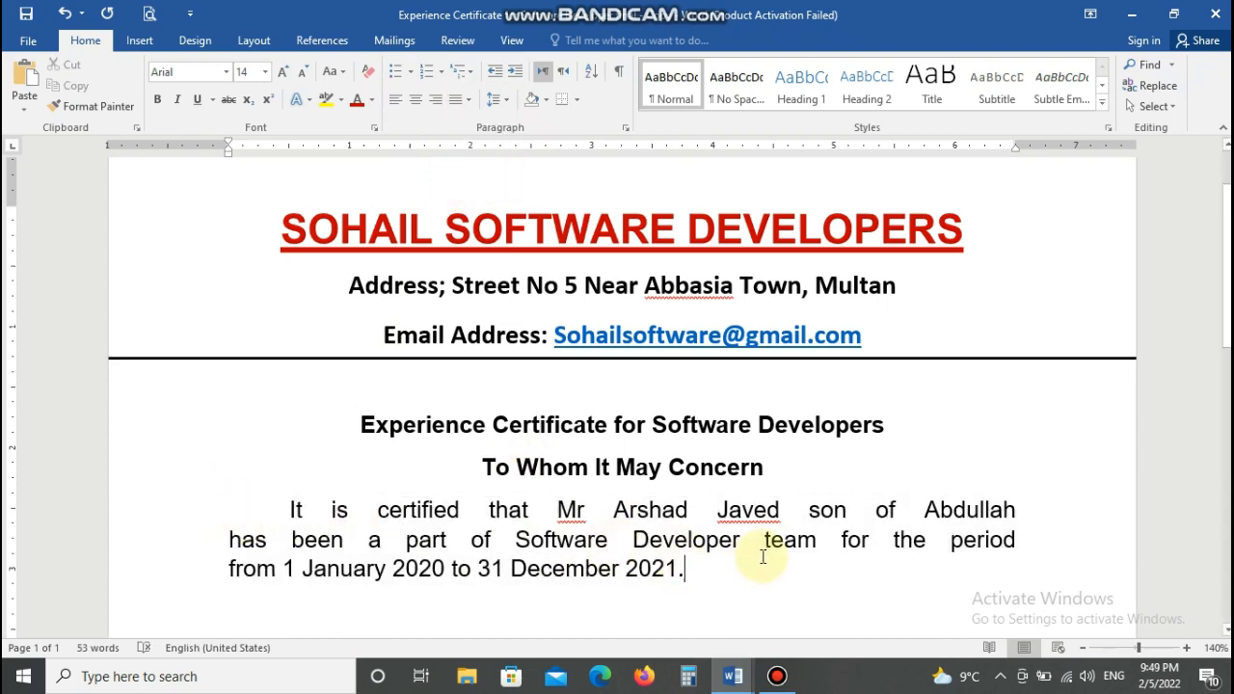
{"action": "scroll", "coordinate": [900, 565], "scroll_direction": "down", "scroll_amount": 3}
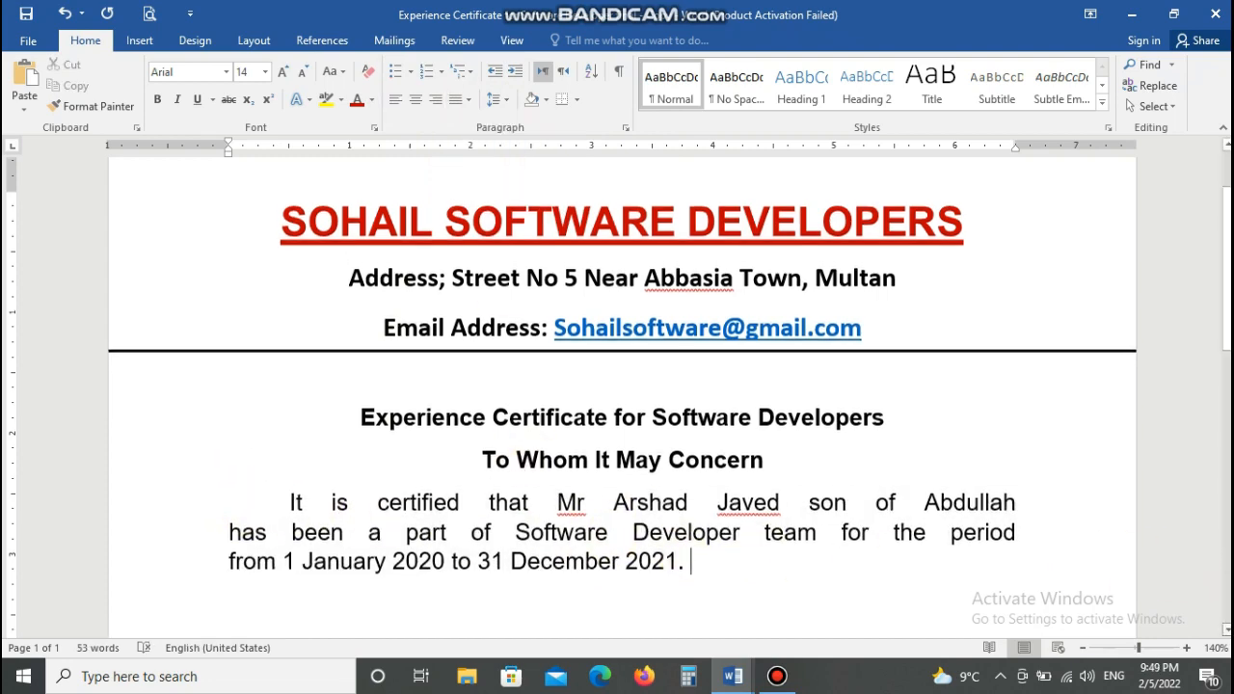
{"action": "scroll", "coordinate": [391, 287], "scroll_direction": "down", "scroll_amount": 1}
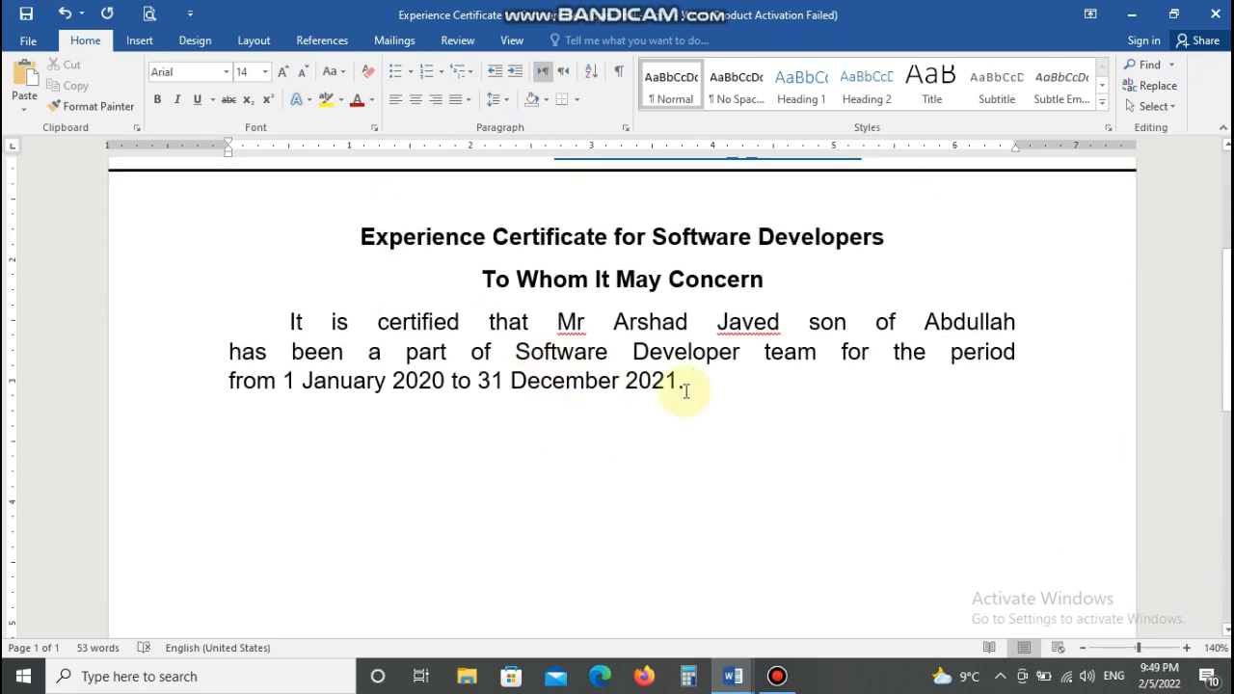
{"action": "left_click_drag", "start_coordinate": [361, 237], "coordinate": [764, 280]}
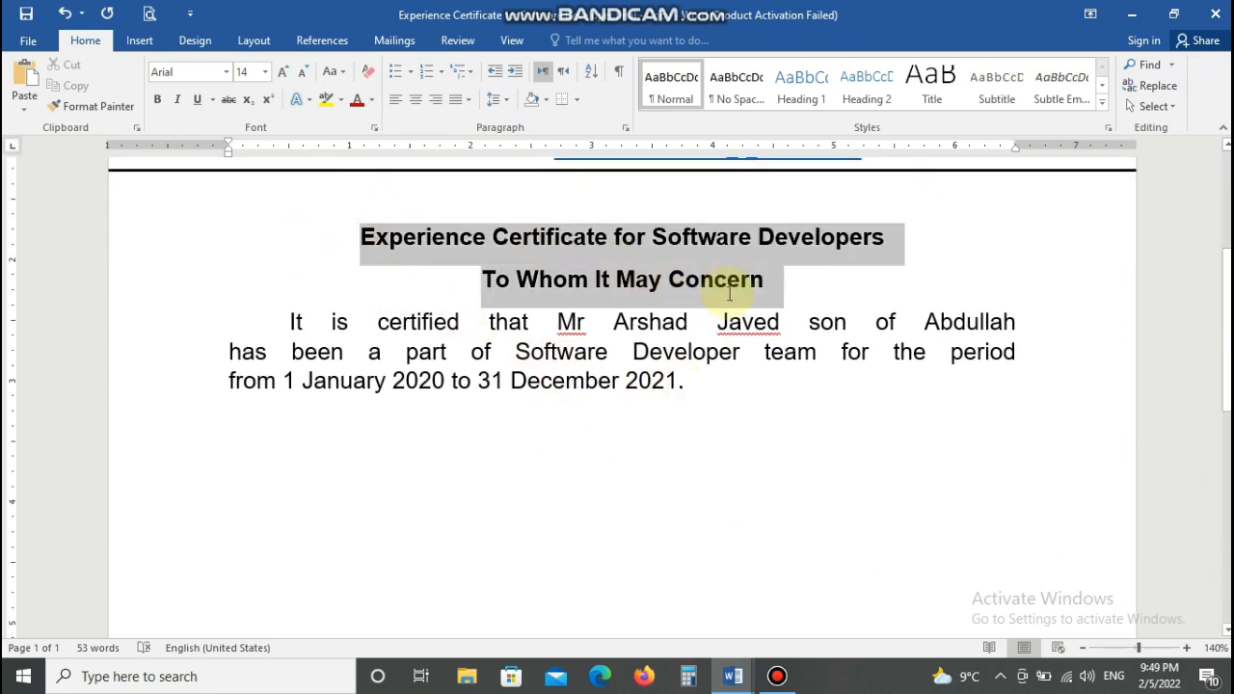
{"action": "left_click", "coordinate": [197, 100]}
{"action": "left_click", "coordinate": [757, 385]}
{"action": "type", "text": "H"}
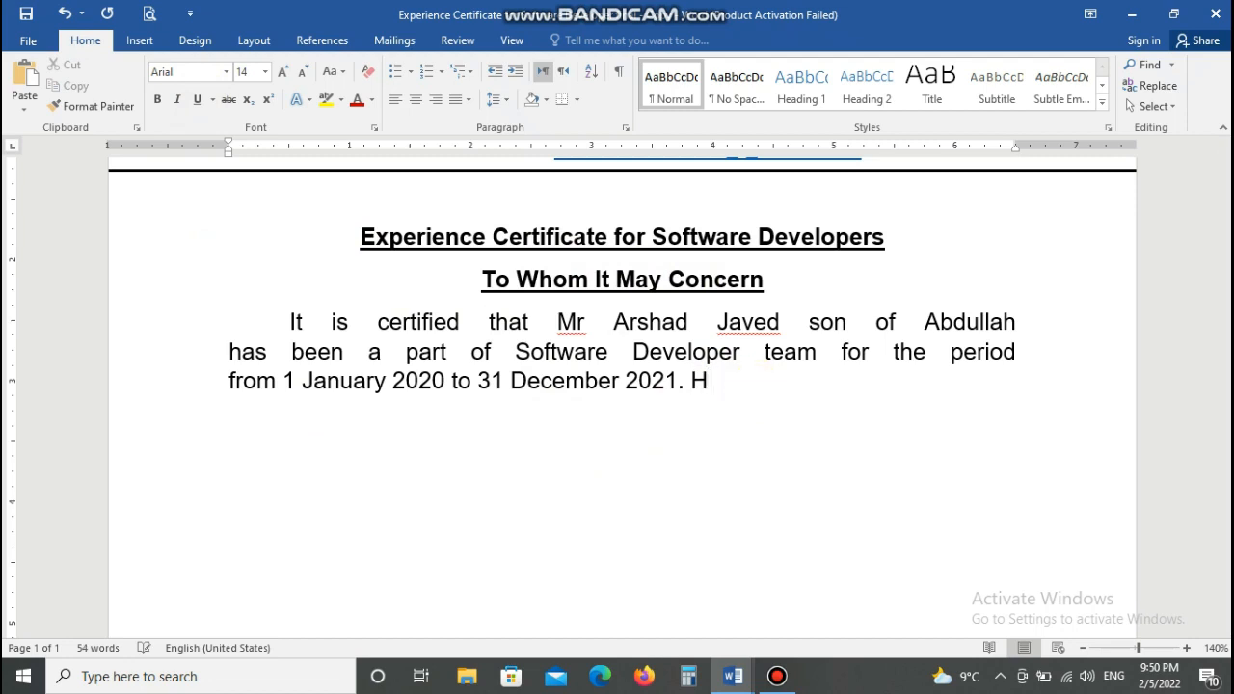
{"action": "type", "text": "e worked as a"}
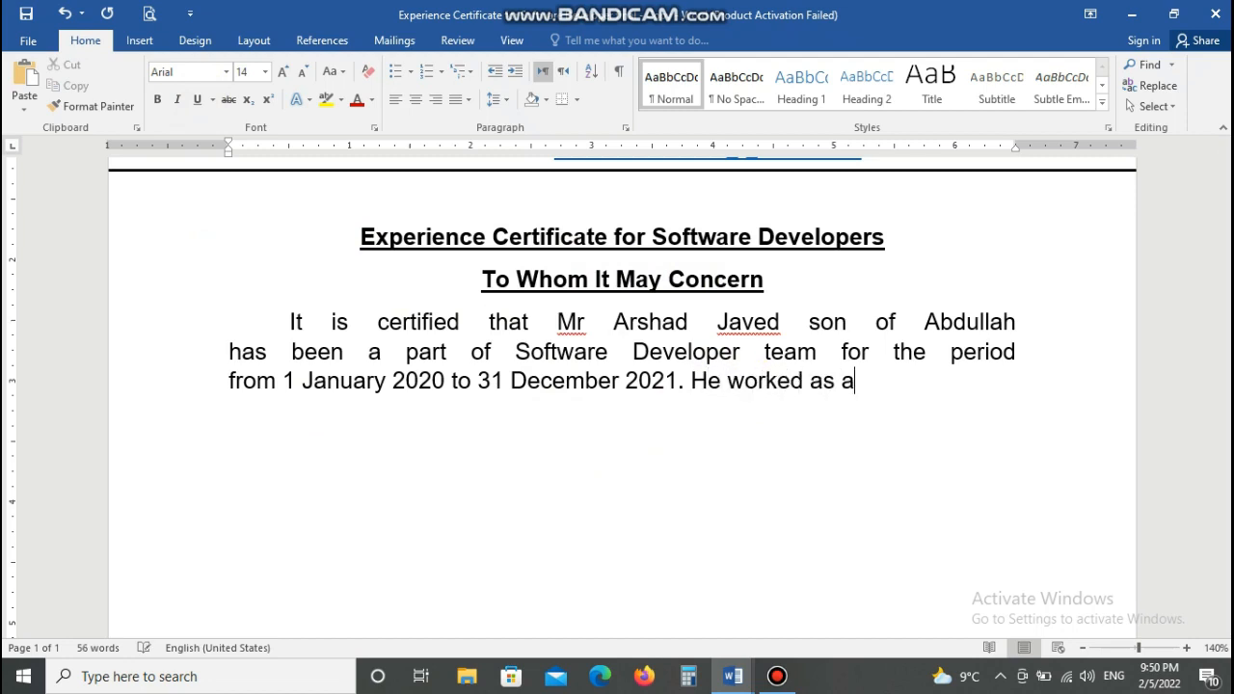
{"action": "type", "text": " software develpoers"}
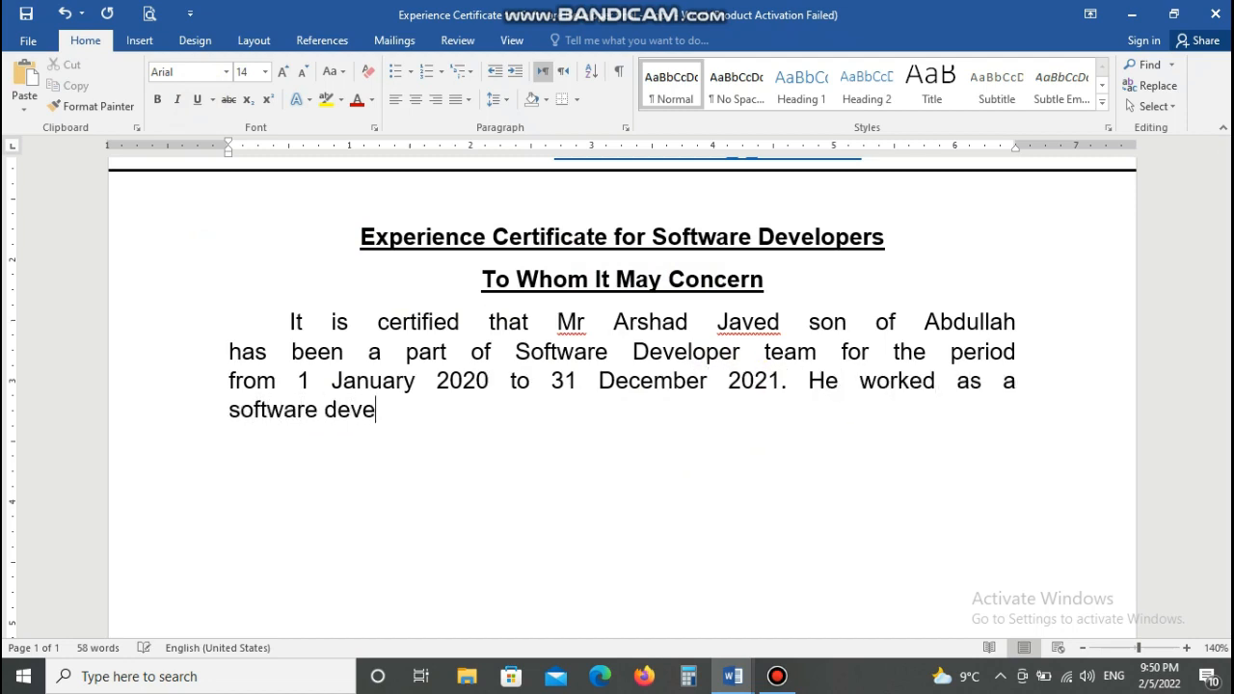
- Finish the paragraph with his role and expertise in Java Scripts, Oracle, C++, SEO and backend codes
{"action": "key", "text": "BackSpace"}
{"action": "key", "text": "BackSpace"}
{"action": "key", "text": "BackSpace"}
{"action": "key", "text": "BackSpace"}
{"action": "key", "text": "BackSpace"}
{"action": "key", "text": "BackSpace"}
{"action": "type", "text": "oper in"}
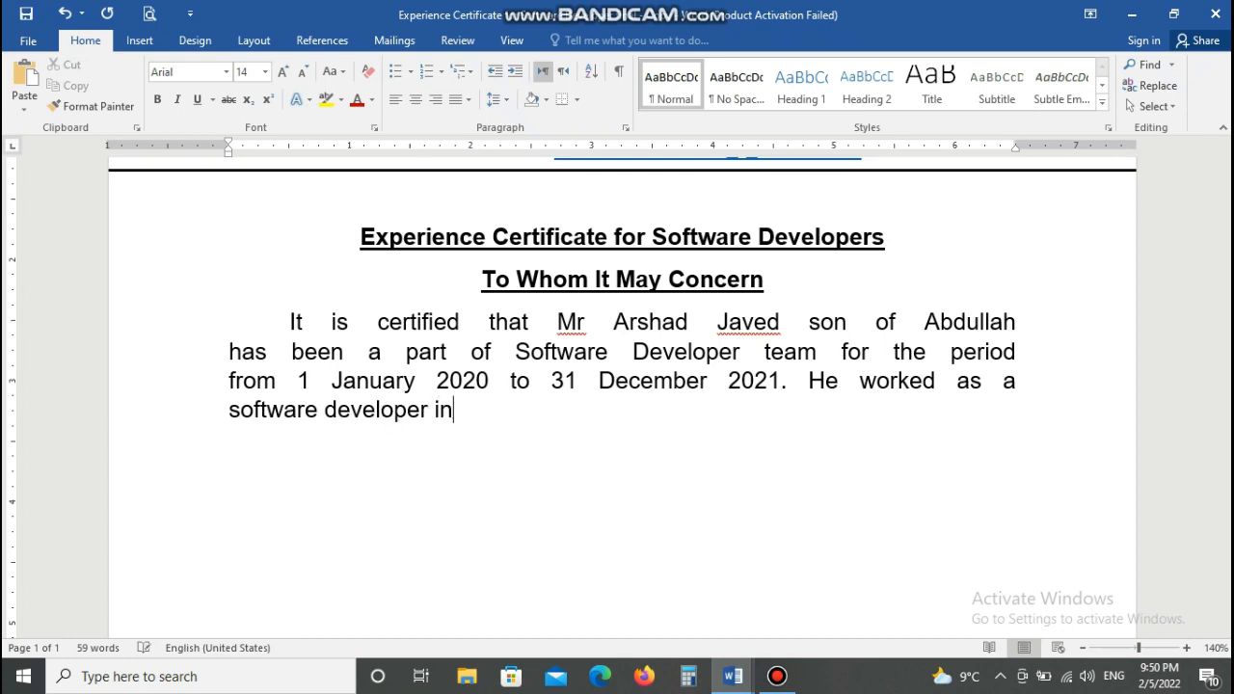
{"action": "type", "text": " our Company"}
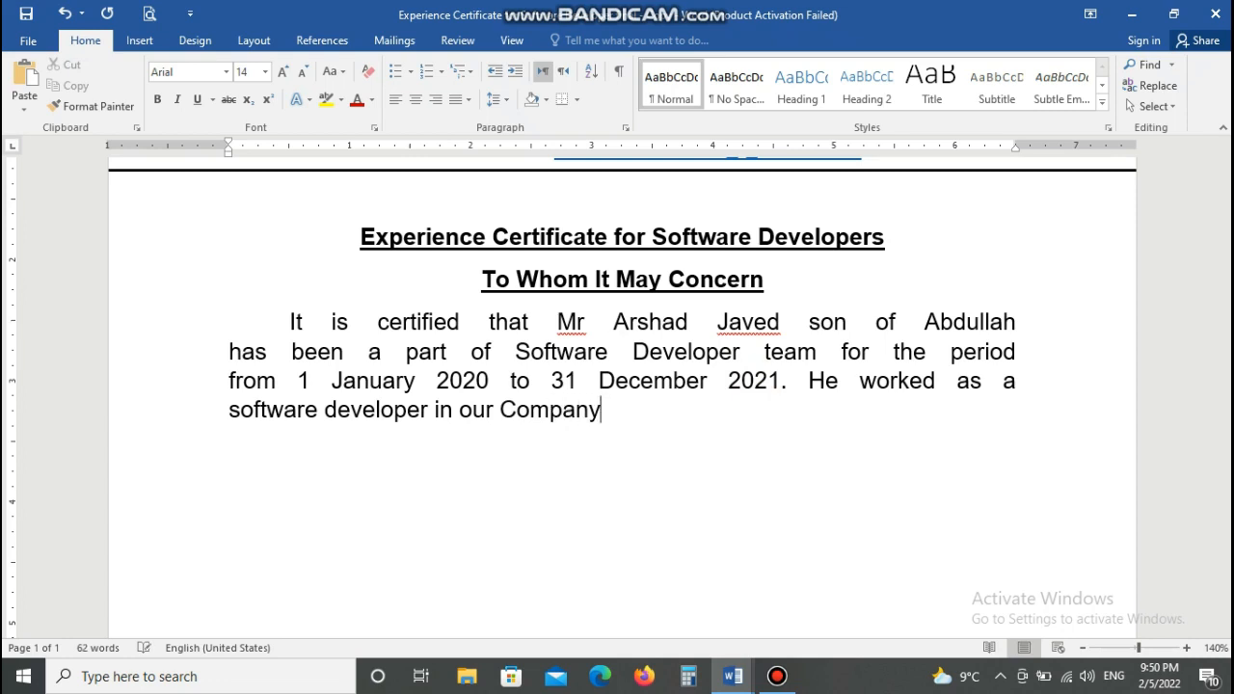
{"action": "type", "text": ". He is an expert"}
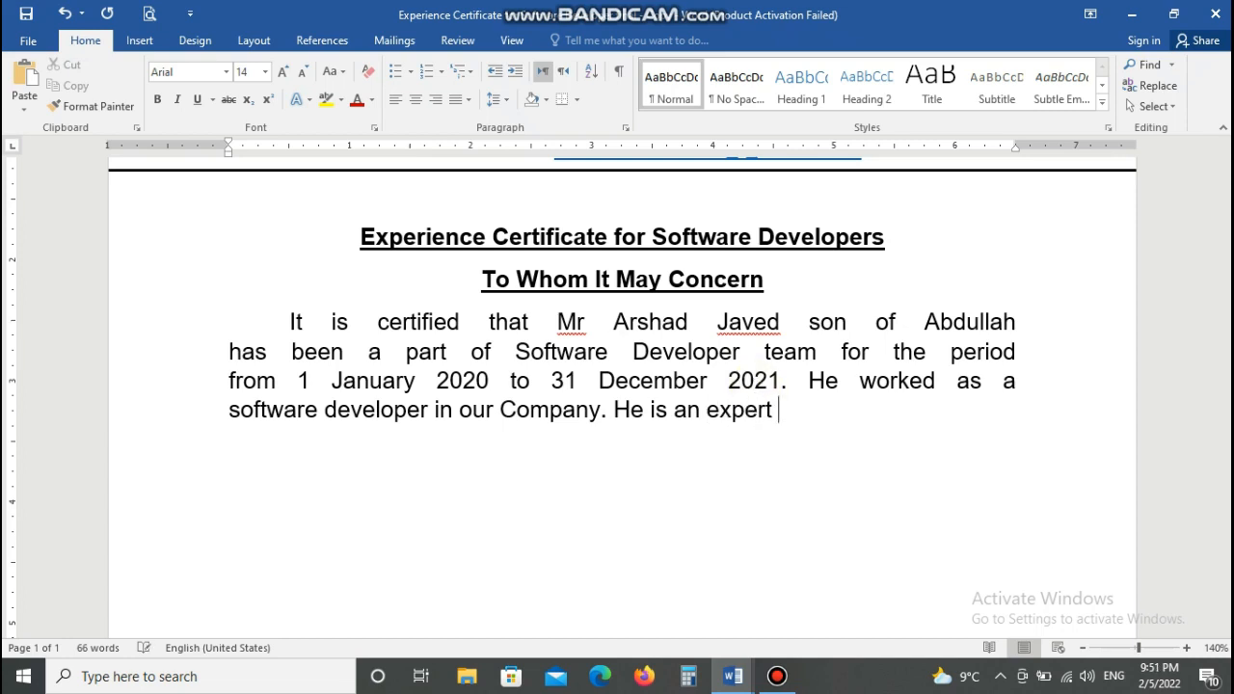
{"action": "type", "text": " applicatiom "}
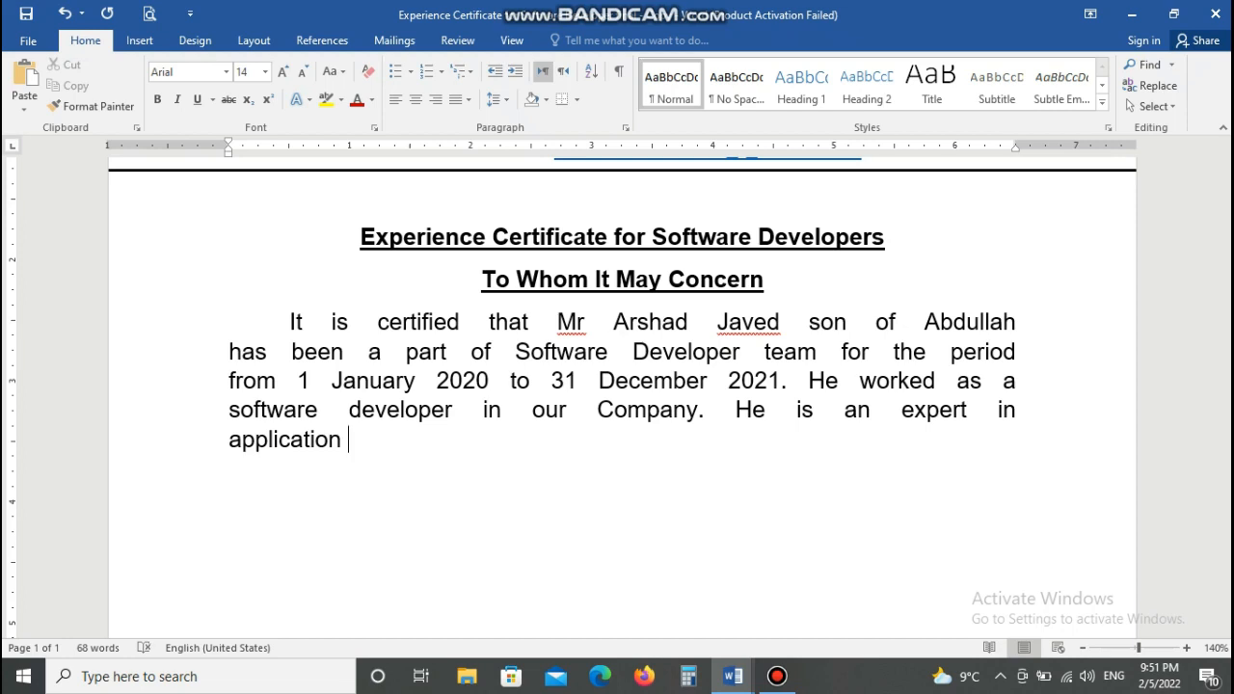
{"action": "type", "text": "development"}
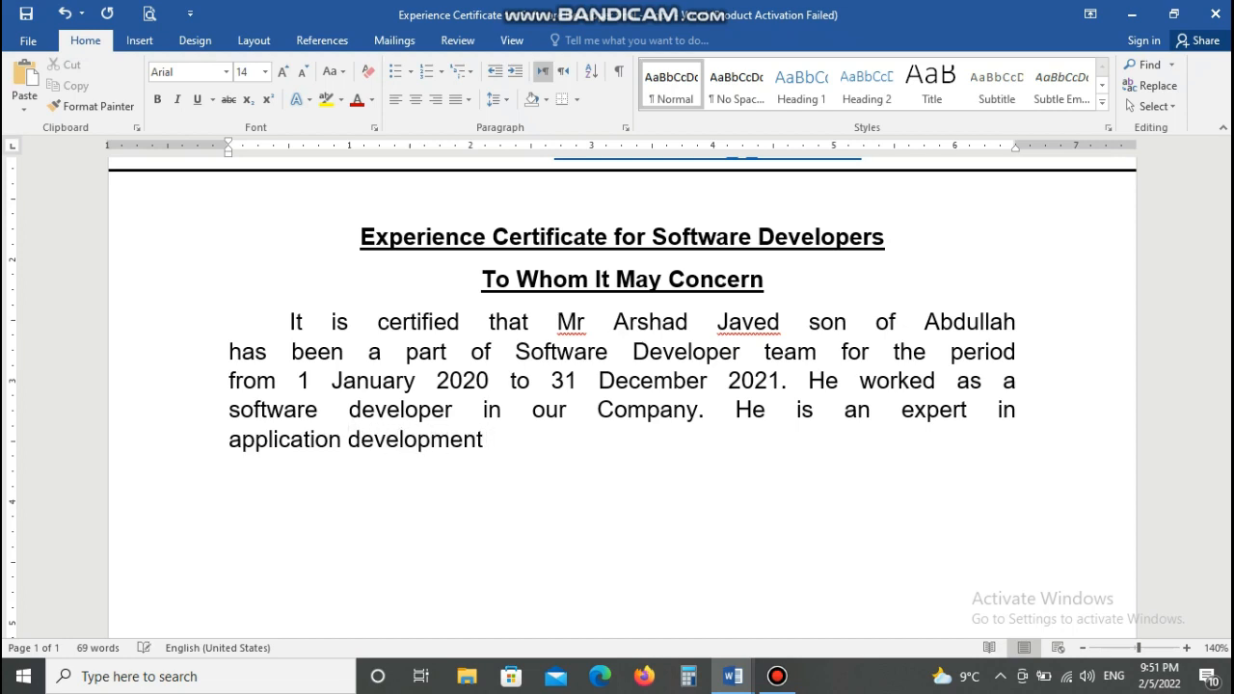
{"action": "type", "text": " using Ja"}
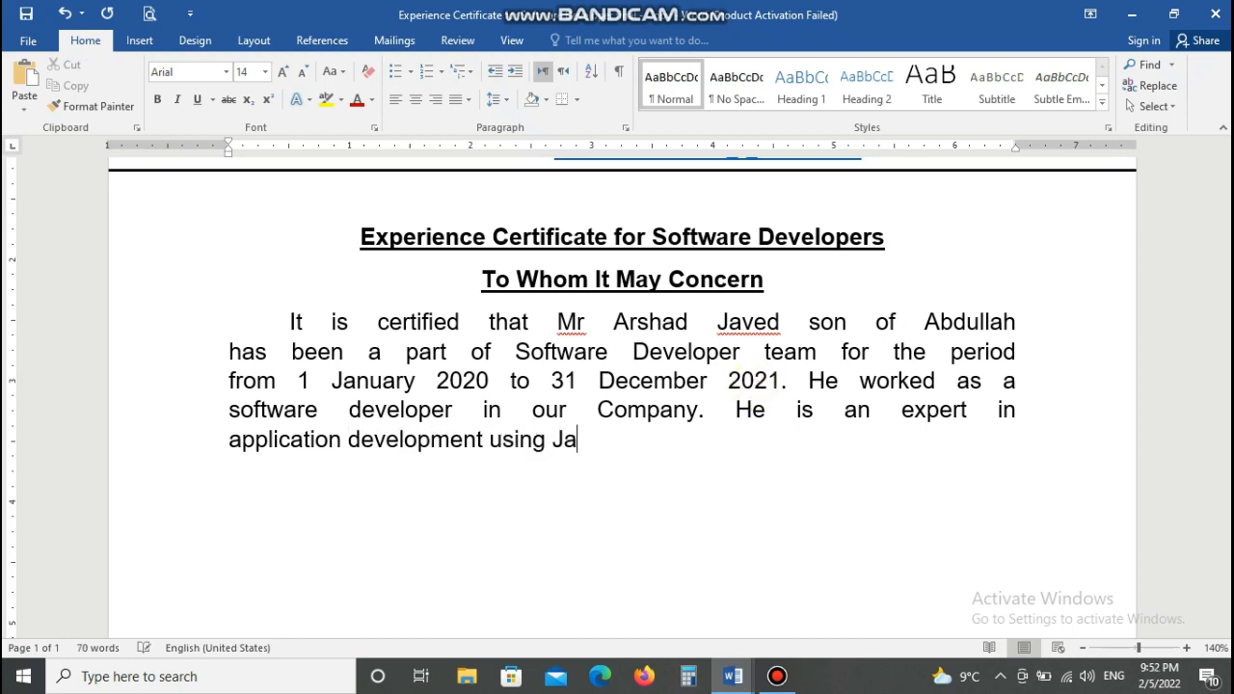
{"action": "type", "text": "va Scripts, Oracle and"}
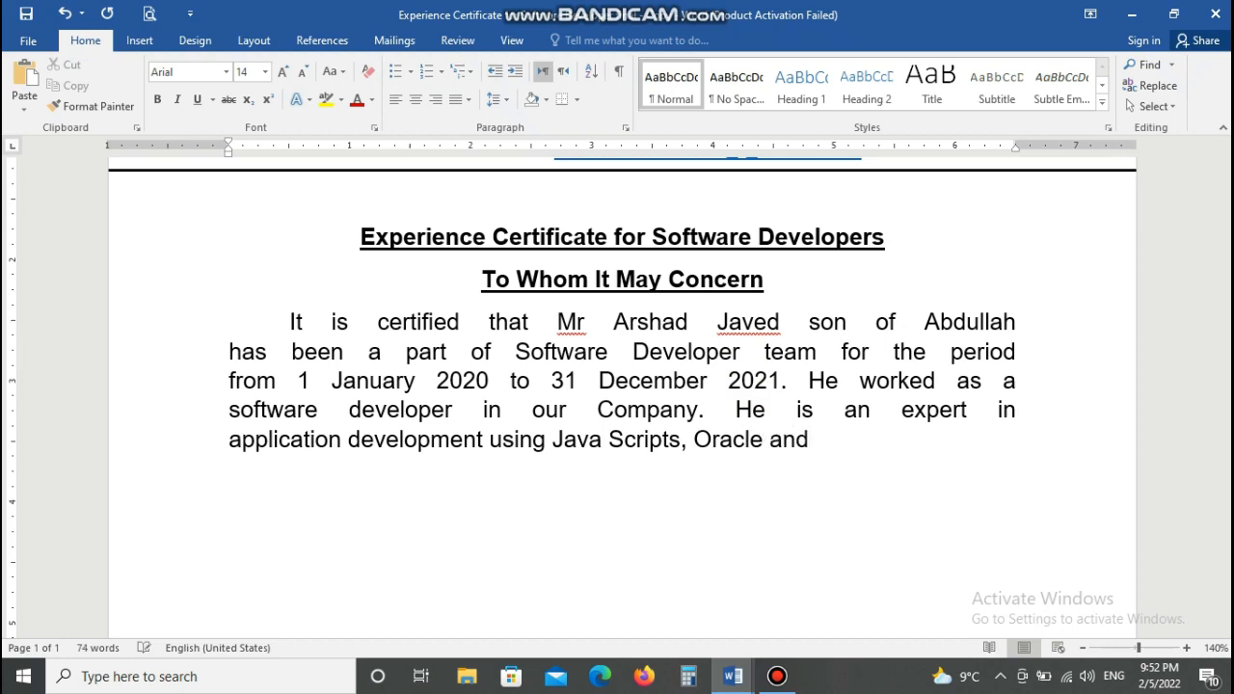
{"action": "type", "text": "C++"}
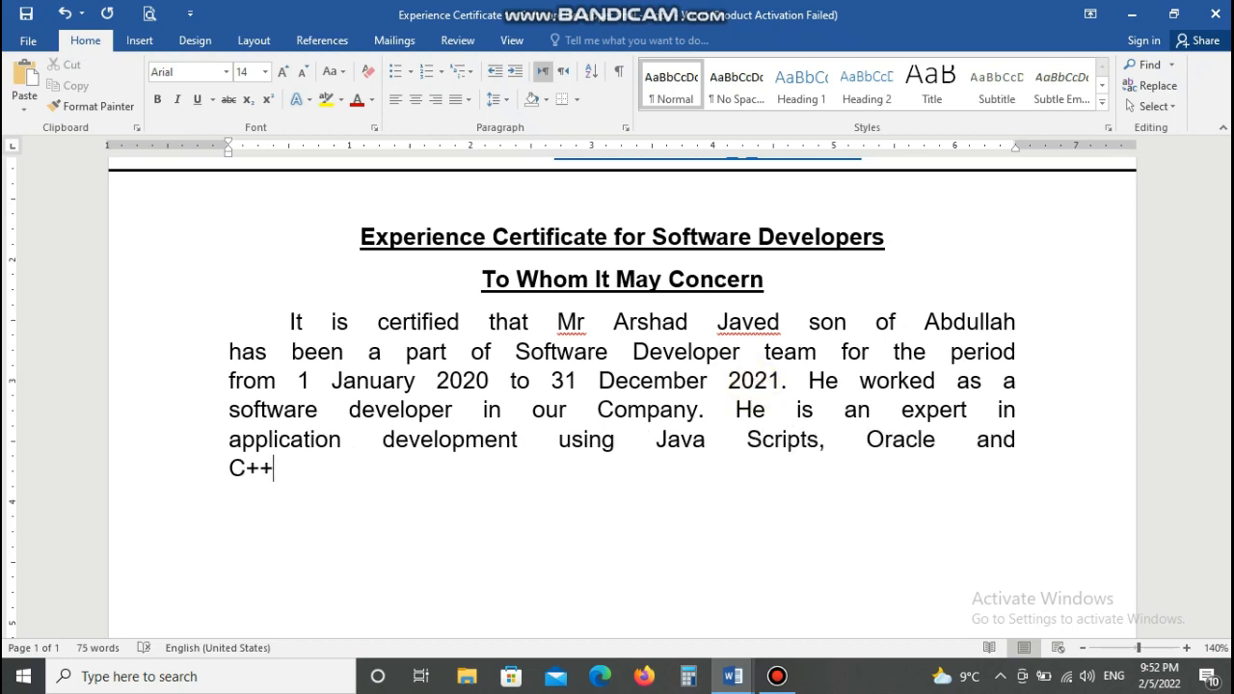
{"action": "type", "text": ", maintaining SEO"}
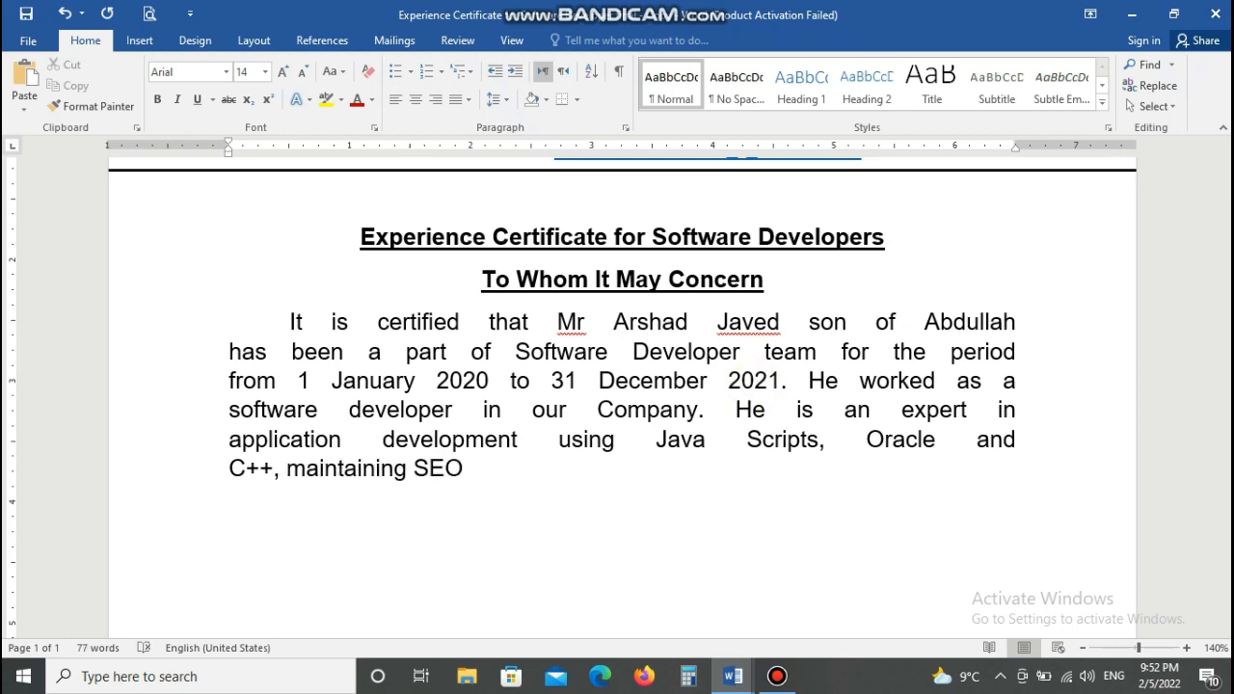
{"action": "type", "text": " and programing"}
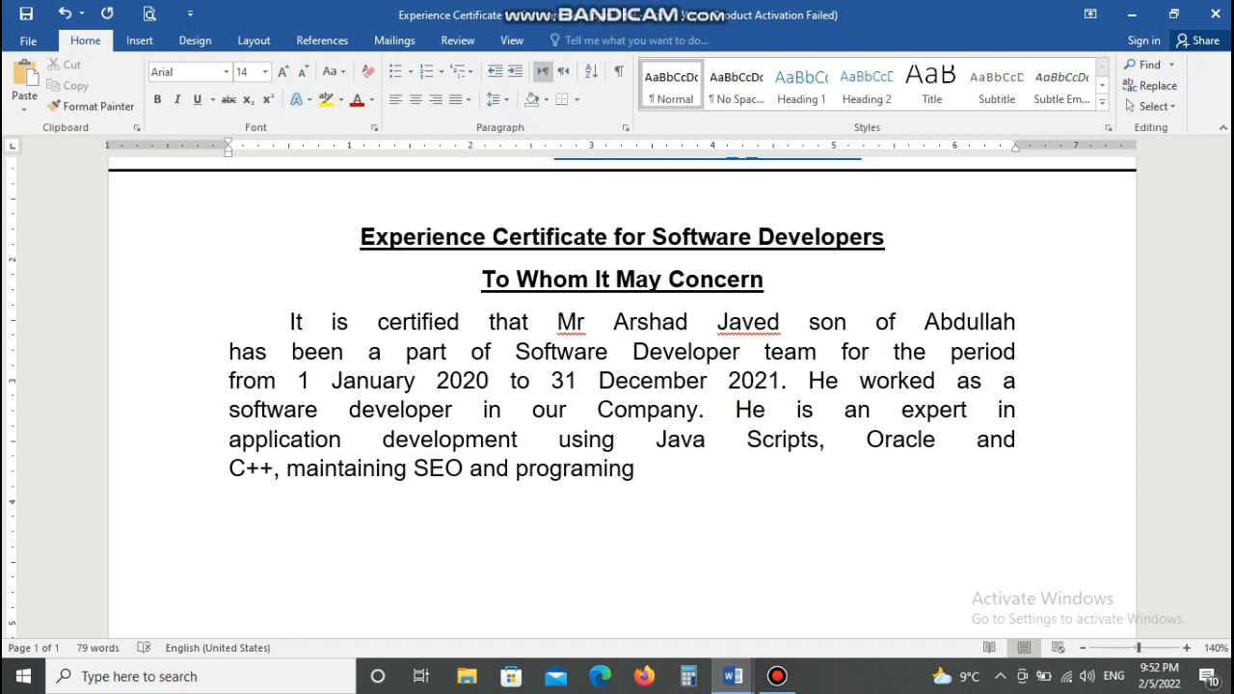
{"action": "type", "text": " backed"}
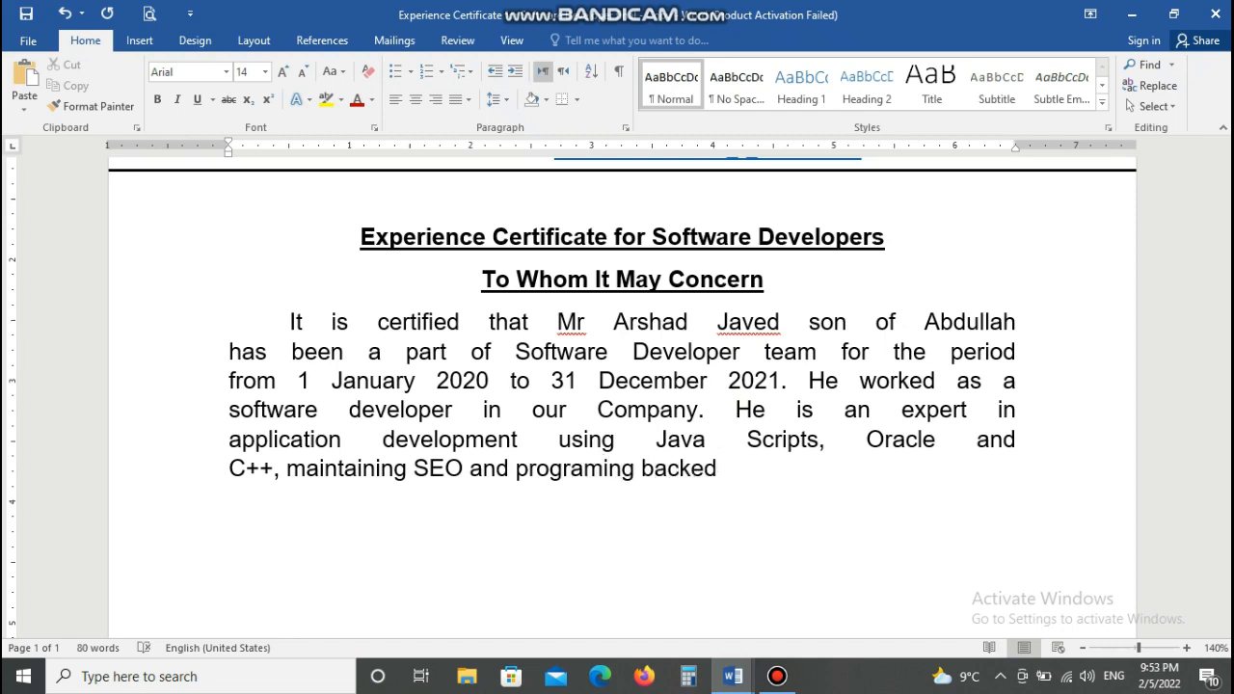
{"action": "key", "text": "BackSpace"}
{"action": "key", "text": "BackSpace"}
{"action": "key", "text": "BackSpace"}
{"action": "key", "text": "BackSpace"}
{"action": "type", "text": "kend codes."}
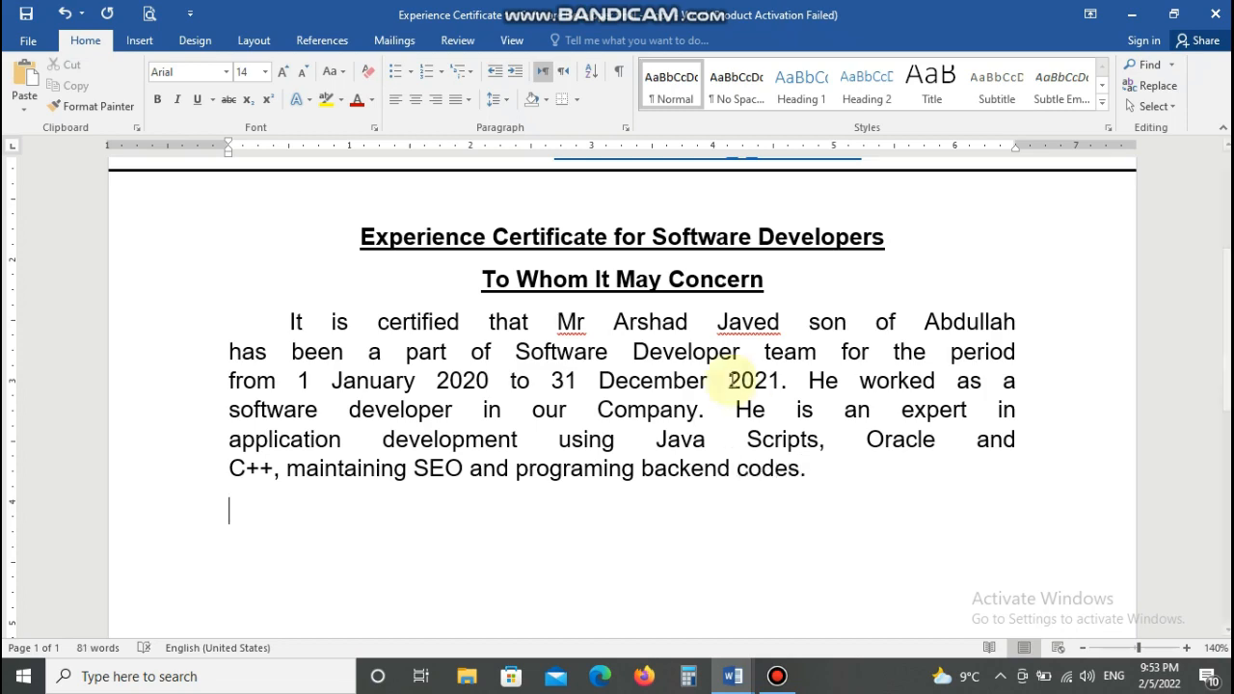
- Keep the first paragraph at 14 pt and bold the dates 1 January 2020 and 31 December 2021
{"action": "left_click_drag", "start_coordinate": [292, 321], "coordinate": [806, 470]}
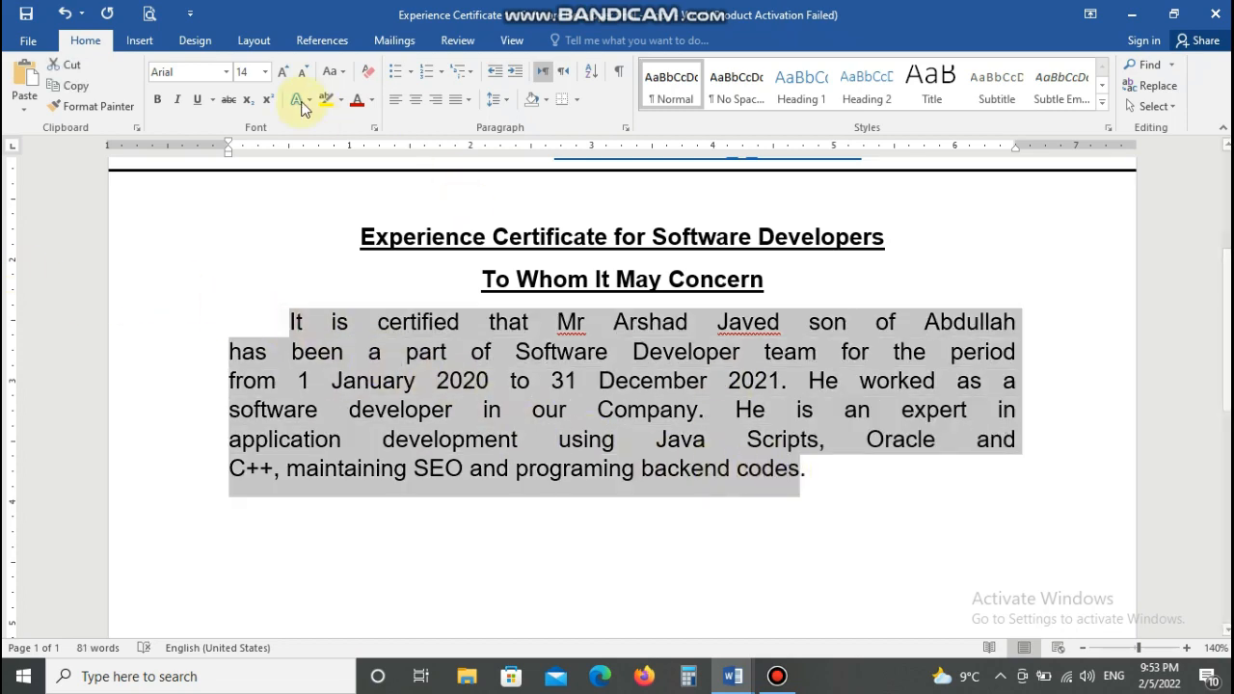
{"action": "left_click", "coordinate": [265, 72]}
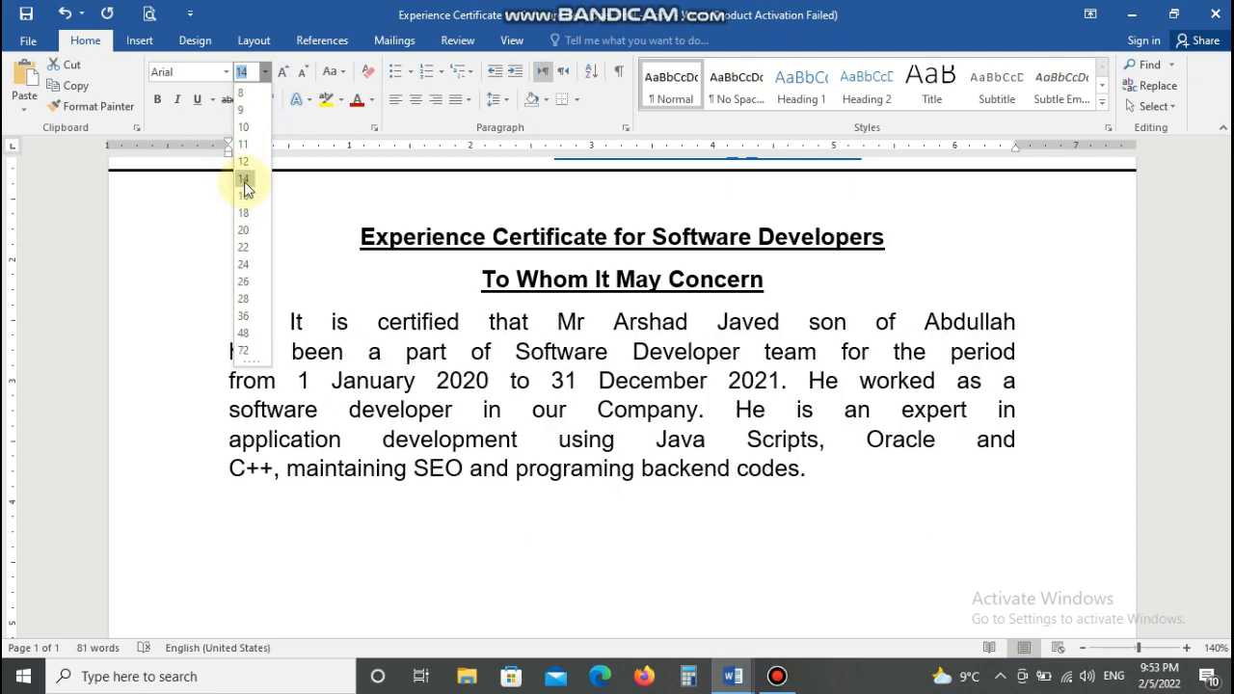
{"action": "left_click", "coordinate": [243, 178]}
{"action": "left_click", "coordinate": [830, 495]}
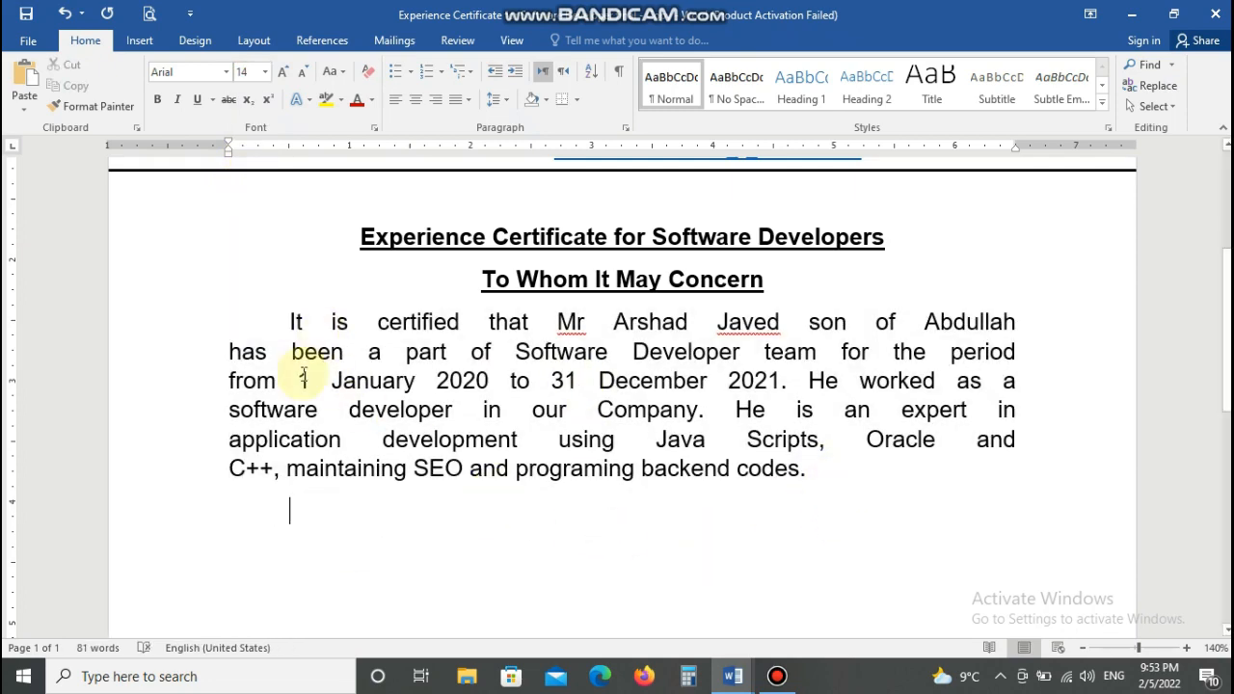
{"action": "left_click_drag", "start_coordinate": [300, 381], "coordinate": [464, 386]}
{"action": "left_click", "coordinate": [159, 99]}
{"action": "left_click_drag", "start_coordinate": [570, 382], "coordinate": [805, 383]}
{"action": "left_click", "coordinate": [157, 99]}
{"action": "left_click", "coordinate": [291, 509]}
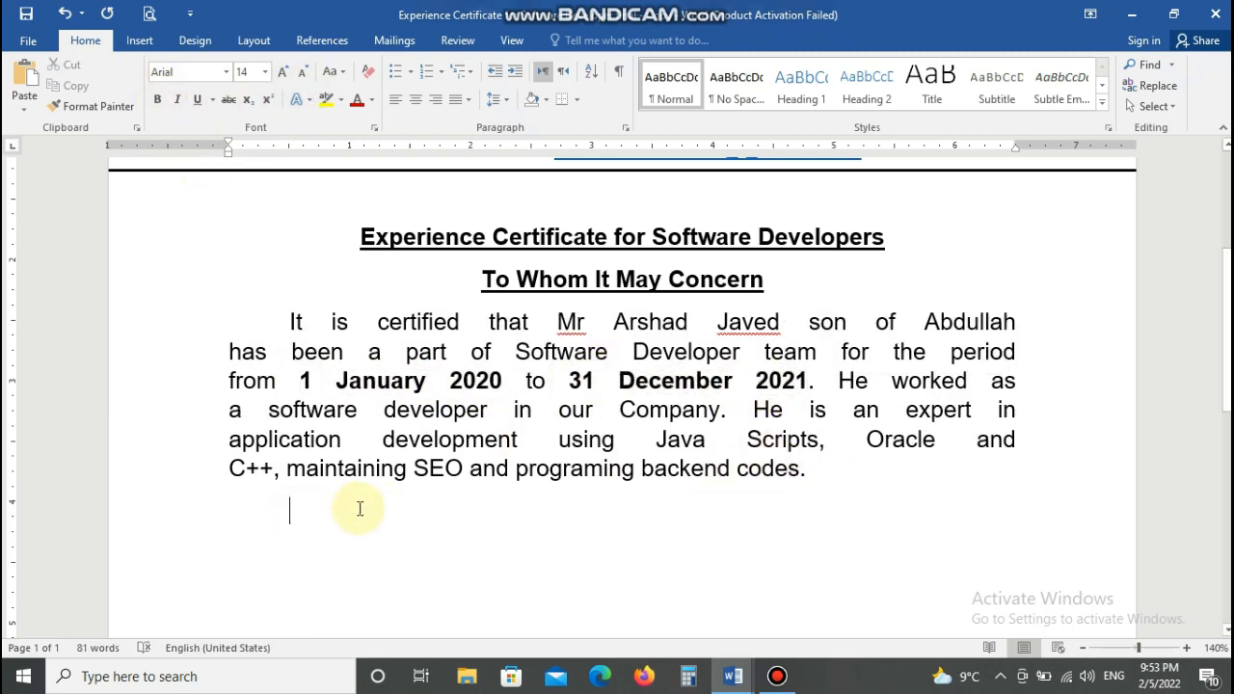
- Type the second paragraph about software for customers, ending 'We wish him a pleasant successful life.'
{"action": "type", "text": "He has been developed many softwares"}
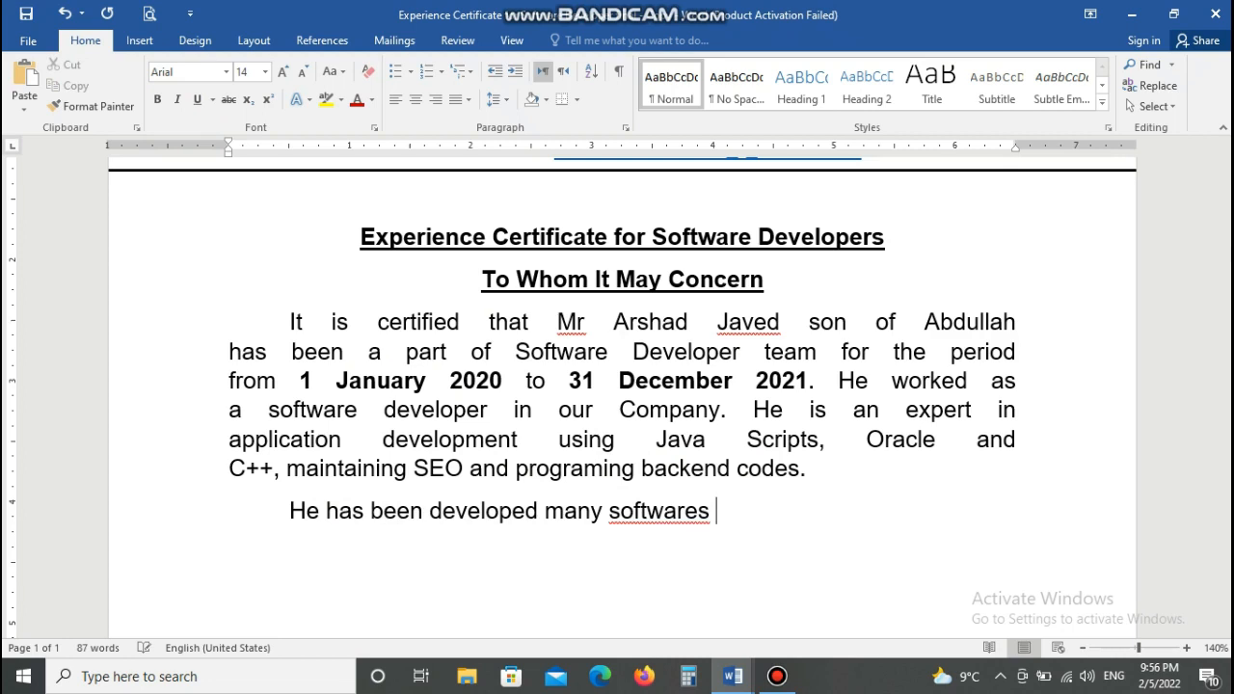
{"action": "key", "text": "ctrl+BackSpace"}
{"action": "key", "text": "ctrl+BackSpace"}
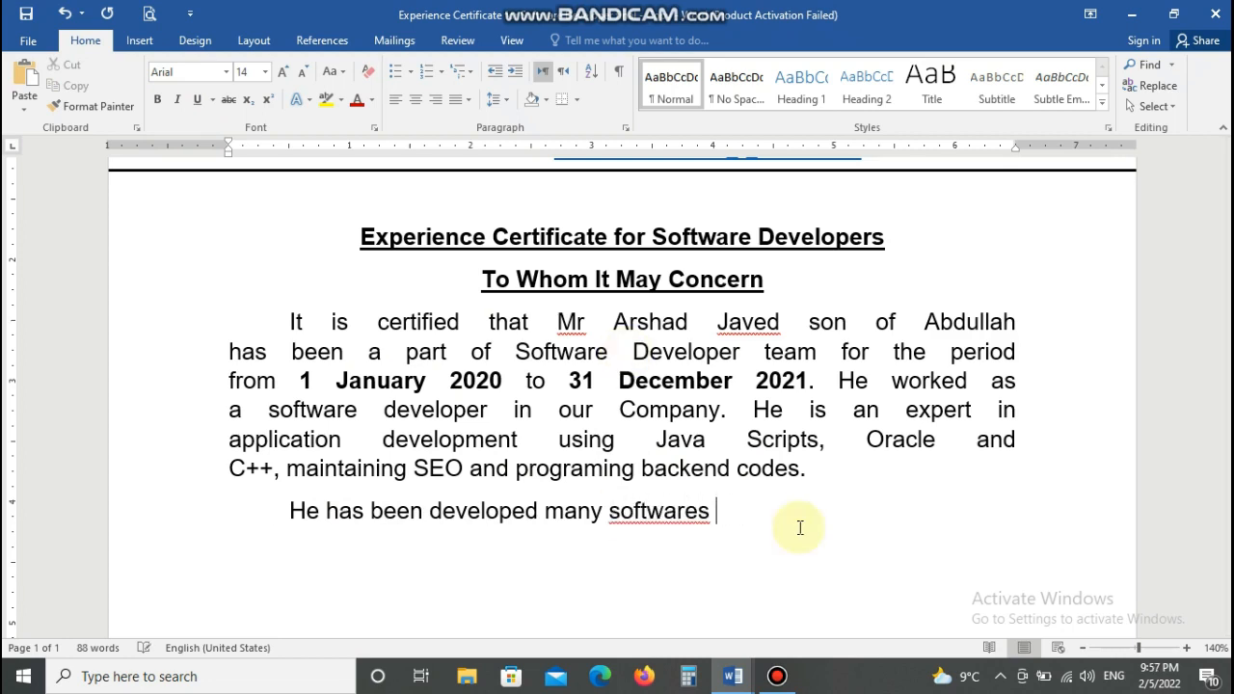
{"action": "type", "text": "for ou"}
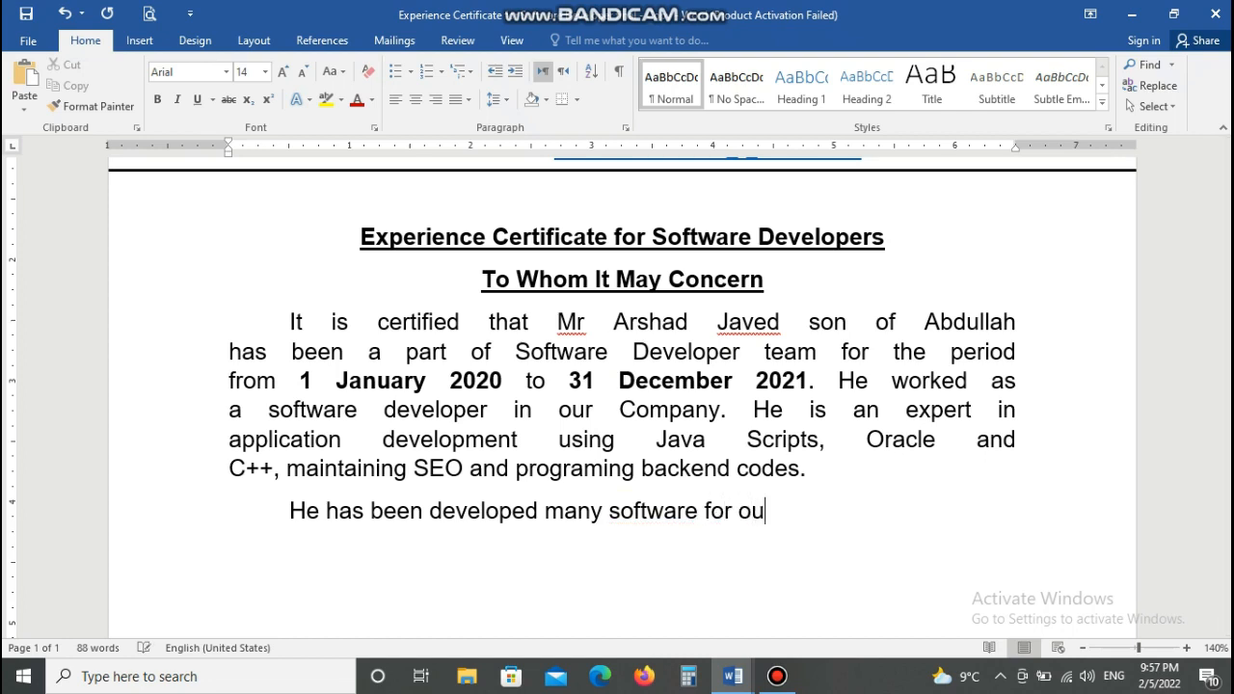
{"action": "type", "text": "r customers "}
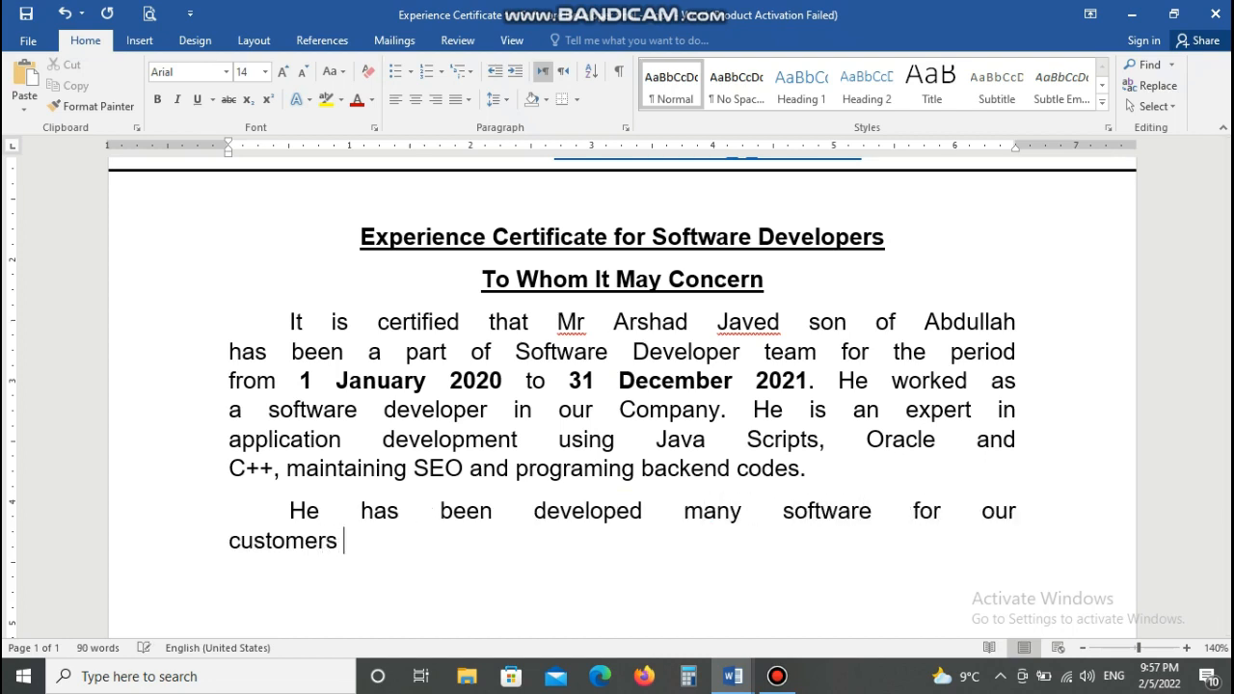
{"action": "type", "text": "and proved "}
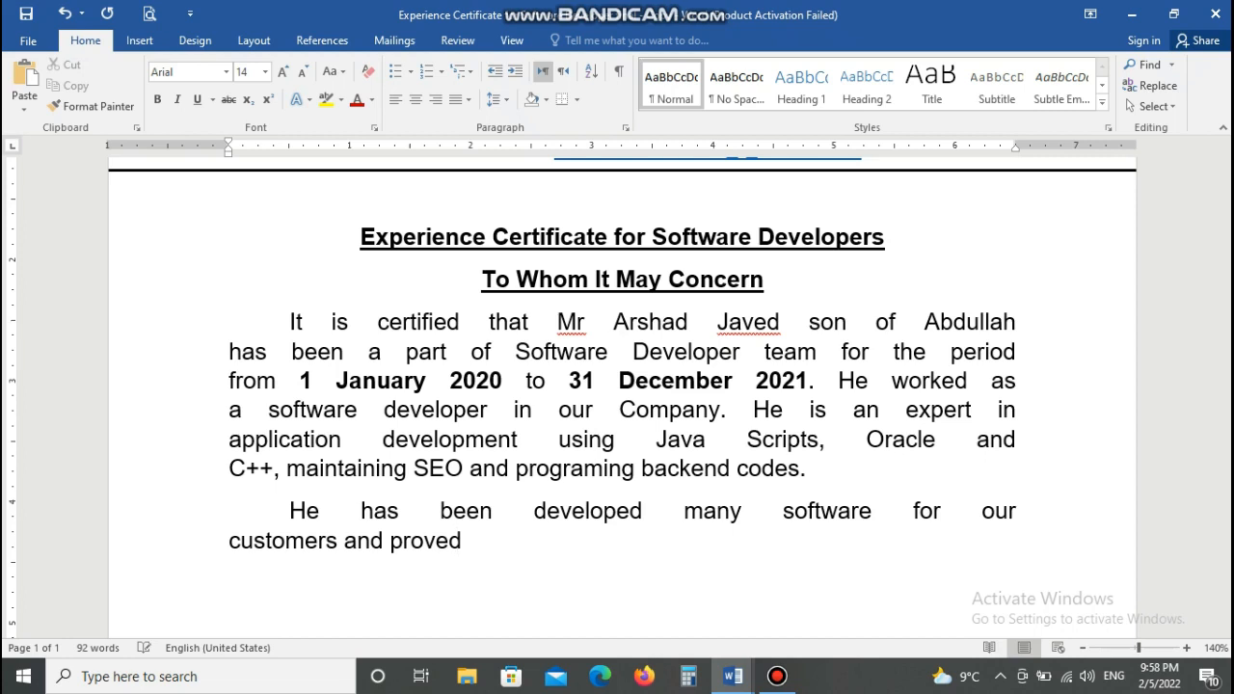
{"action": "type", "text": "excellent software develop"}
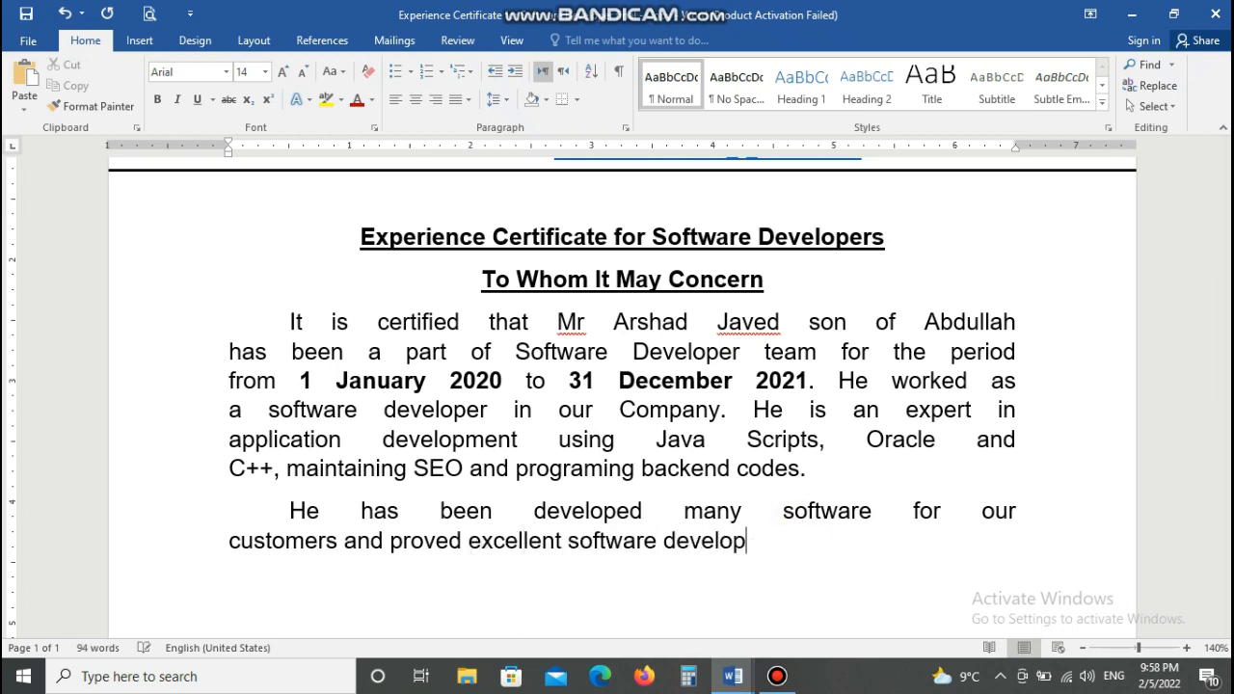
{"action": "type", "text": "er in tech"}
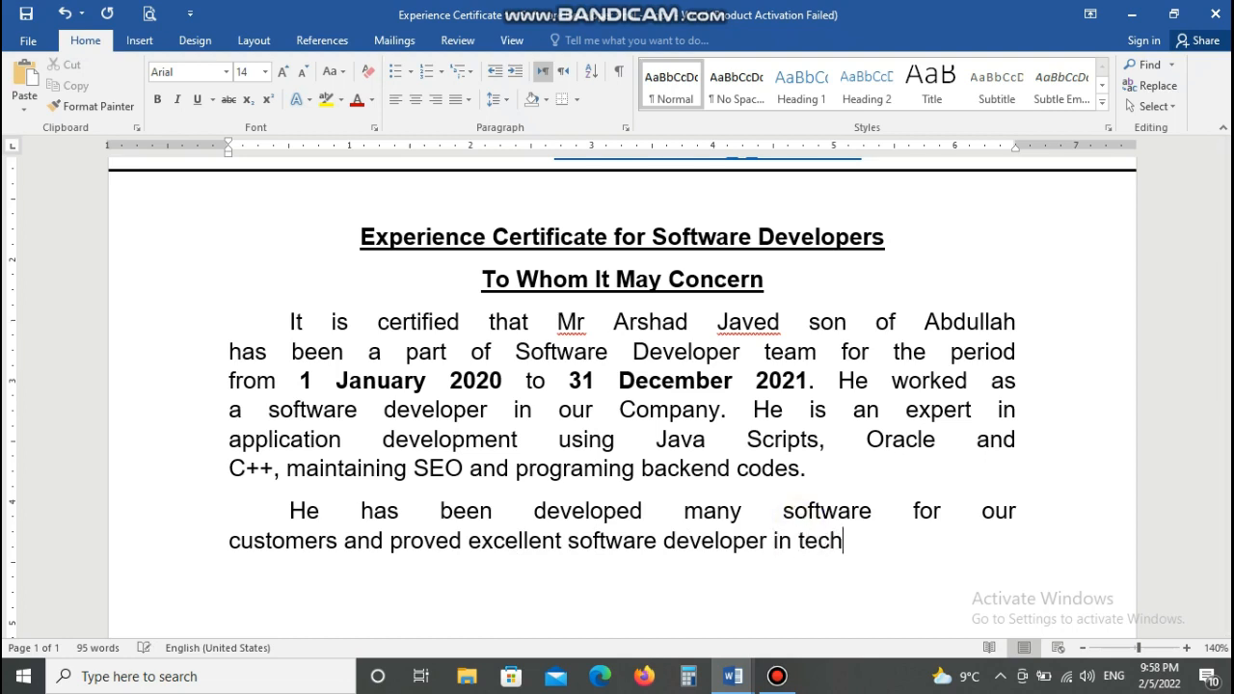
{"action": "type", "text": "nological field"}
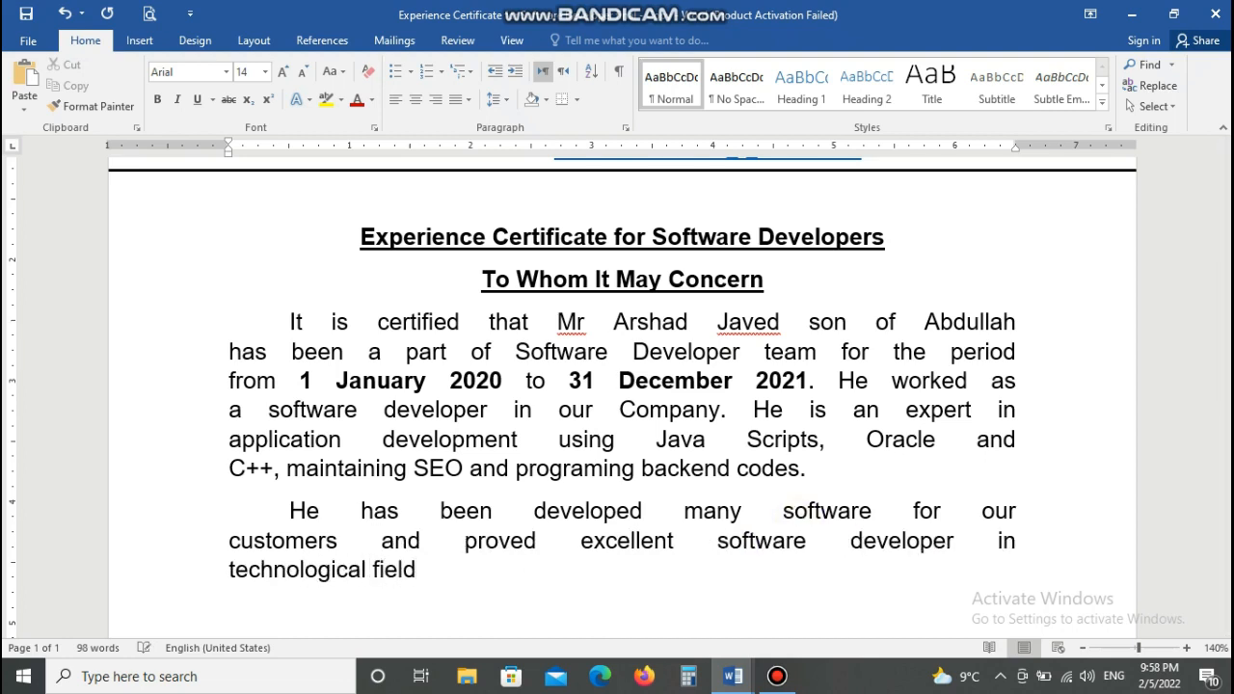
{"action": "type", "text": ". We wish him a pleasant successful life."}
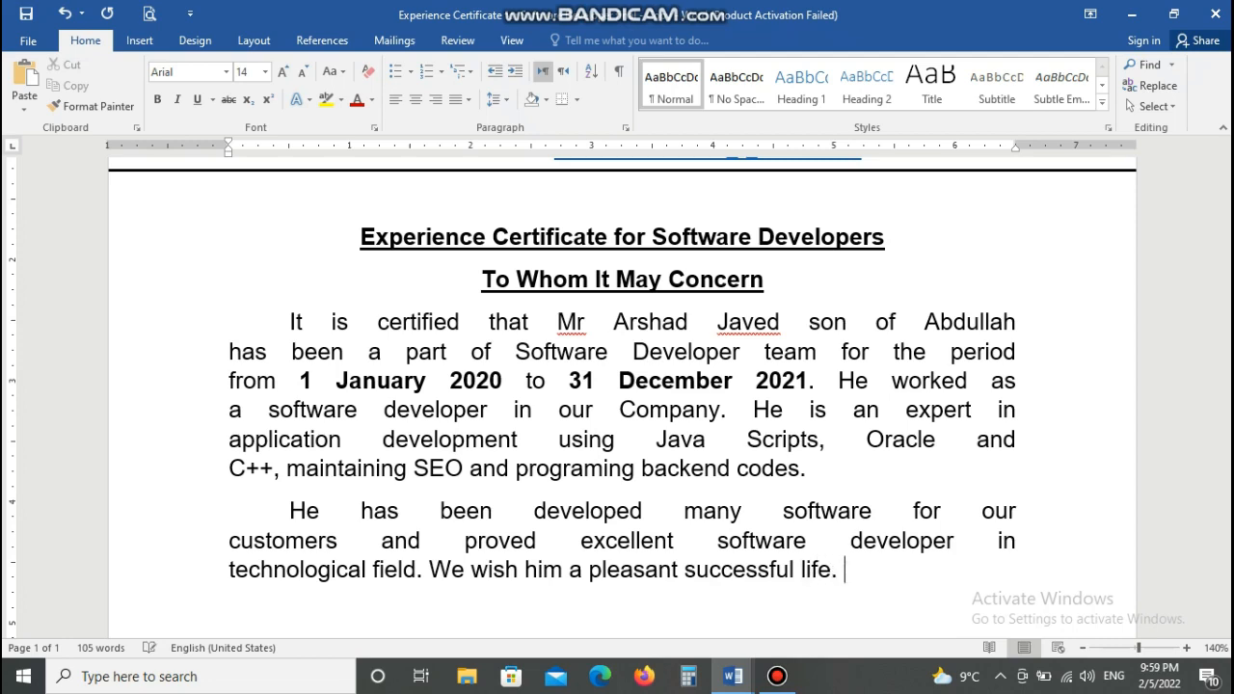
{"action": "key", "text": "Return"}
{"action": "key", "text": "Return"}
- Insert a one-row, two-column table and enter 'Date: ____ February 2022' in the first cell
{"action": "left_click", "coordinate": [1225, 632]}
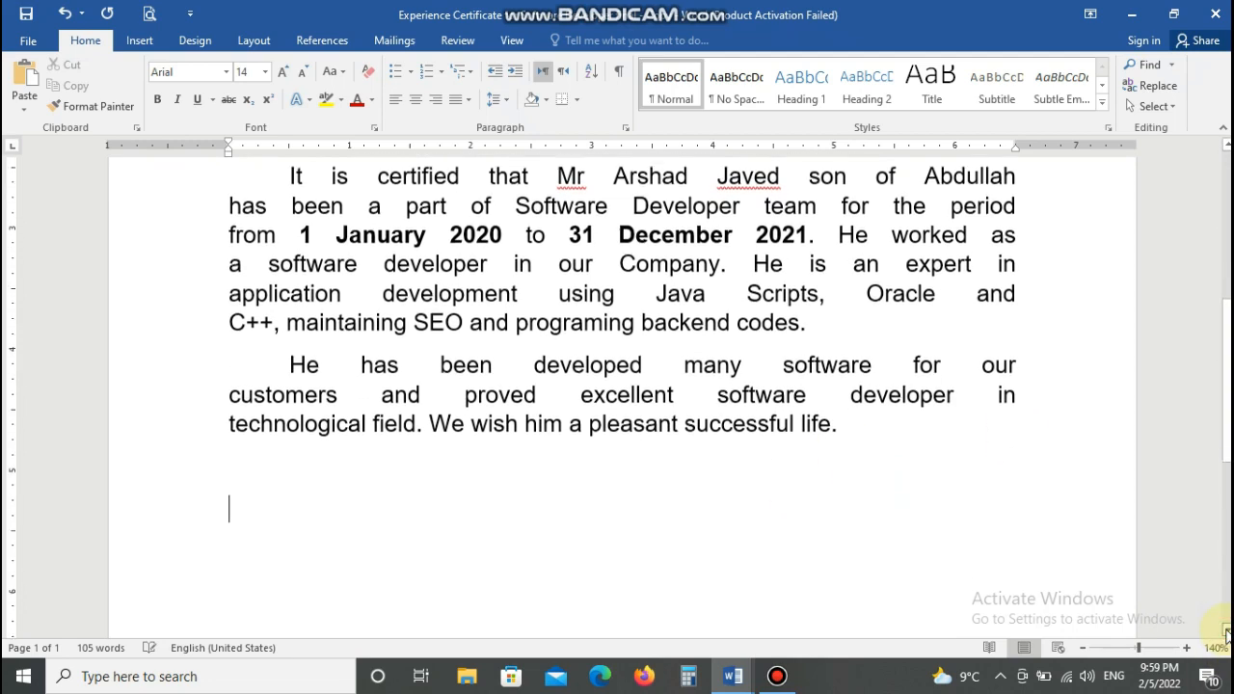
{"action": "left_click", "coordinate": [1226, 632]}
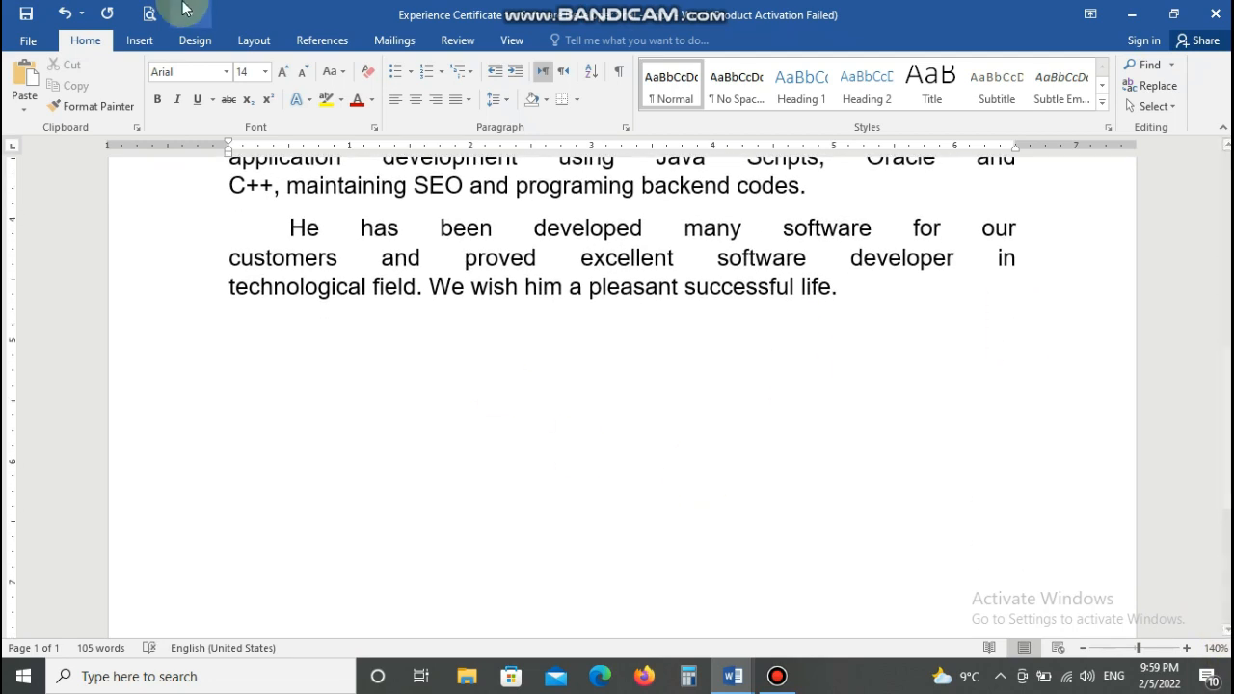
{"action": "left_click", "coordinate": [138, 39]}
{"action": "left_click", "coordinate": [138, 167]}
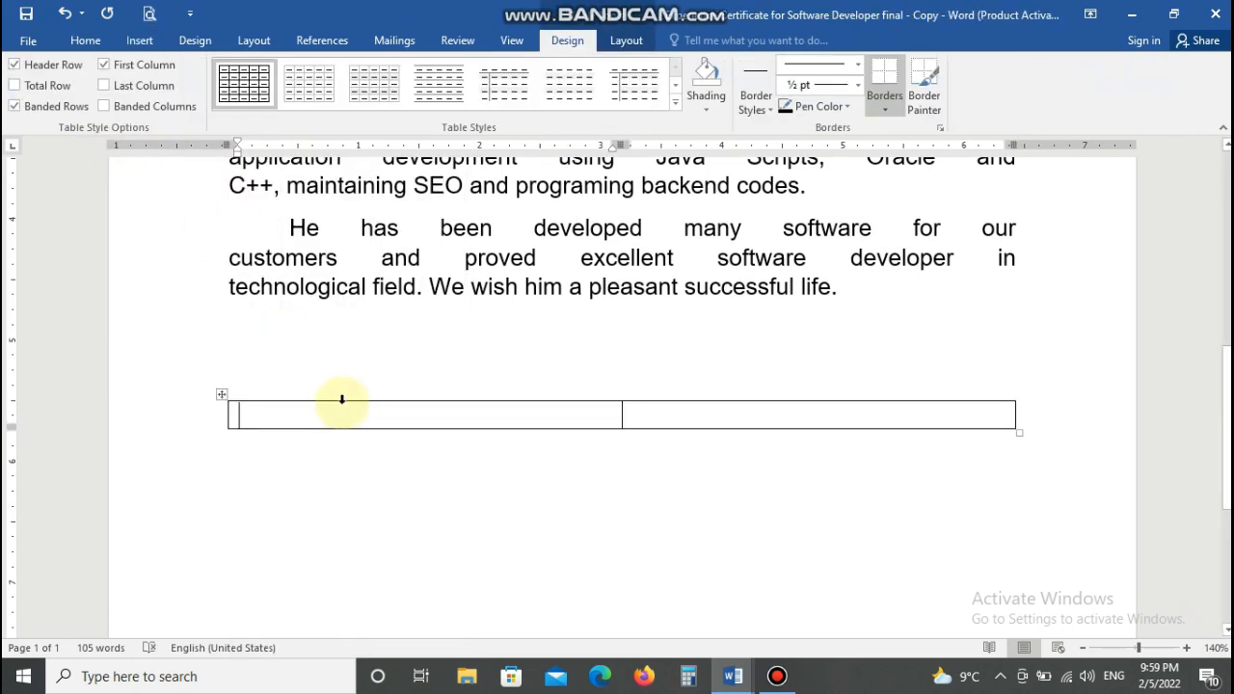
{"action": "type", "text": "Date: ____Febr"}
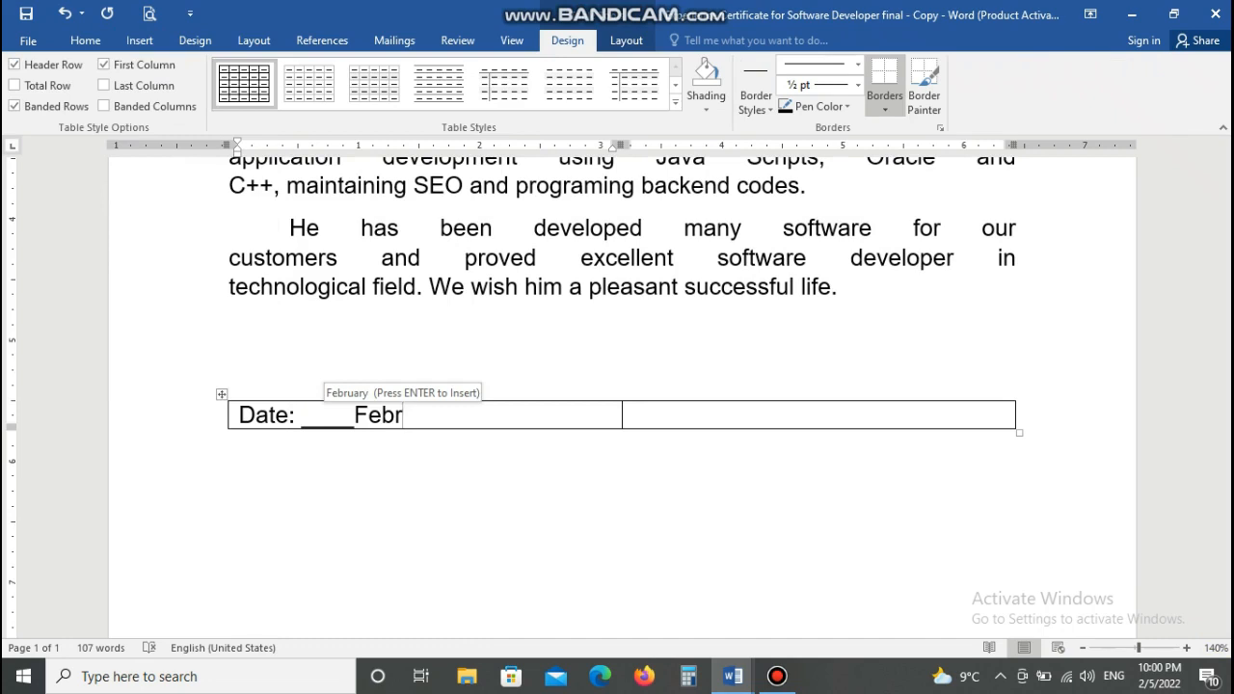
{"action": "key", "text": "Return"}
{"action": "type", "text": "2022"}
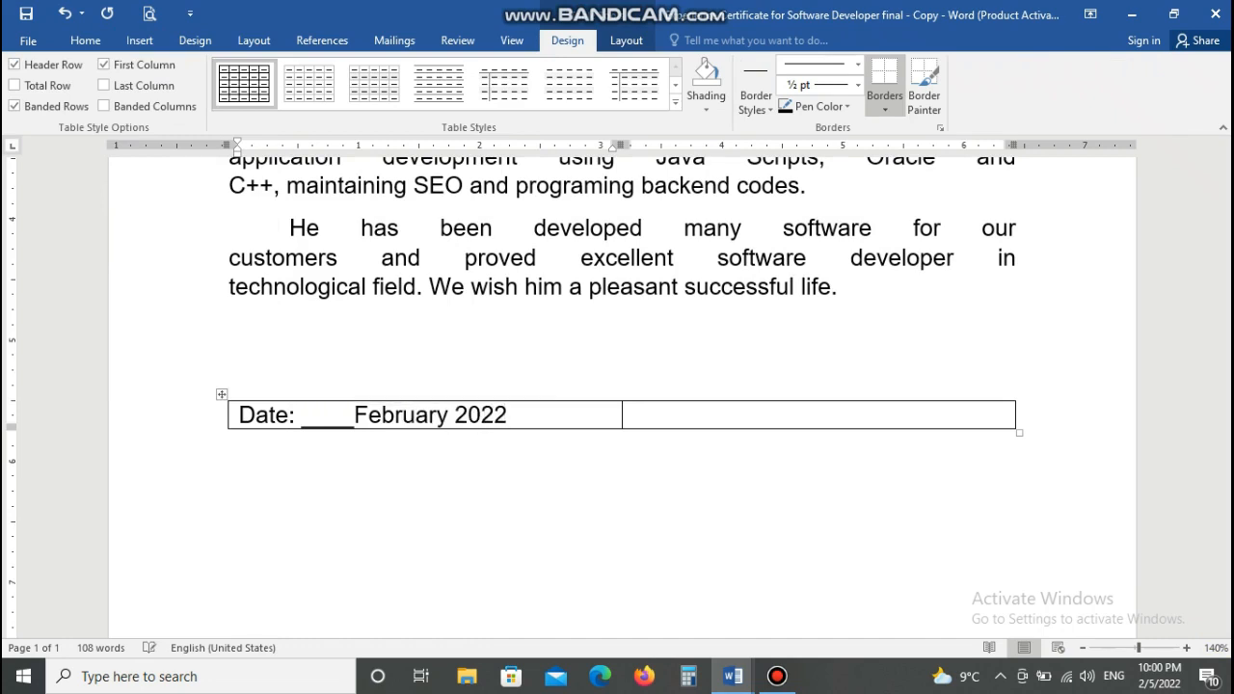
- Add a right-aligned 'Signature ____' line in the second cell and narrow the date column
{"action": "key", "text": "Tab"}
{"action": "type", "text": "Signa"}
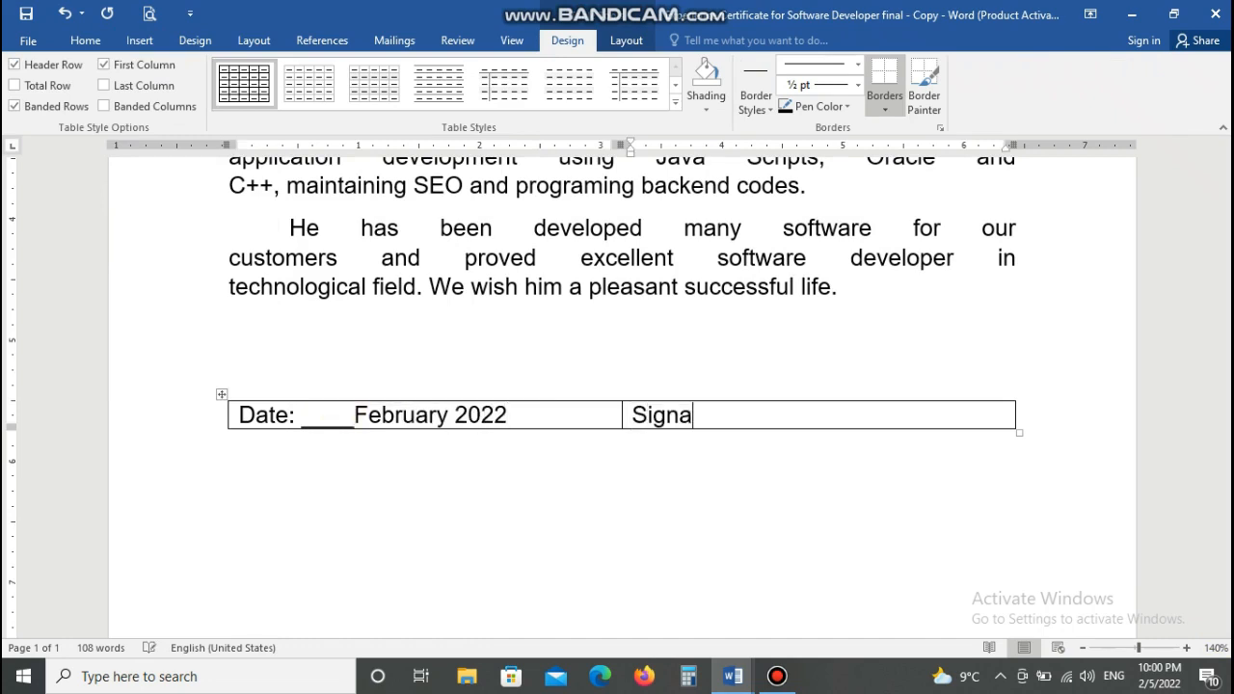
{"action": "type", "text": "ture _____________________"}
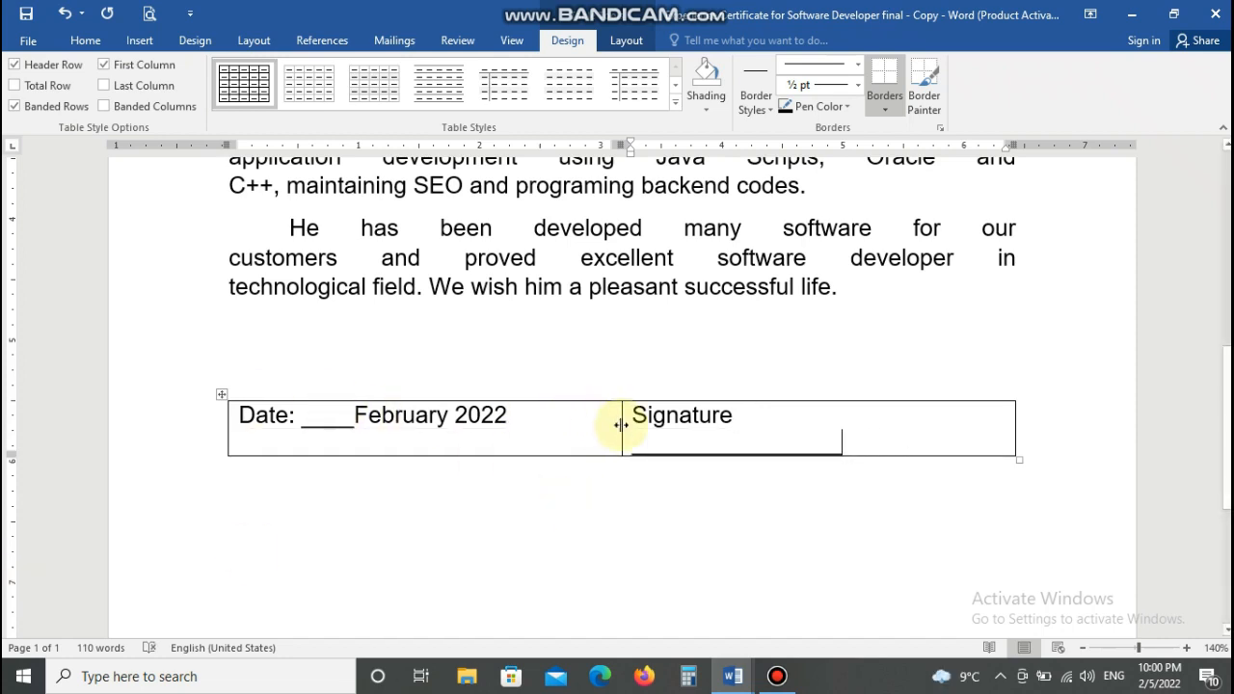
{"action": "mouse_move", "coordinate": [622, 422]}
{"action": "left_mouse_down"}
{"action": "mouse_move", "coordinate": [515, 425]}
{"action": "mouse_move", "coordinate": [584, 413]}
{"action": "left_mouse_up"}
{"action": "left_click", "coordinate": [359, 417]}
{"action": "key", "text": "BackSpace"}
{"action": "left_click", "coordinate": [506, 424]}
{"action": "left_click", "coordinate": [351, 416]}
{"action": "left_click", "coordinate": [970, 414]}
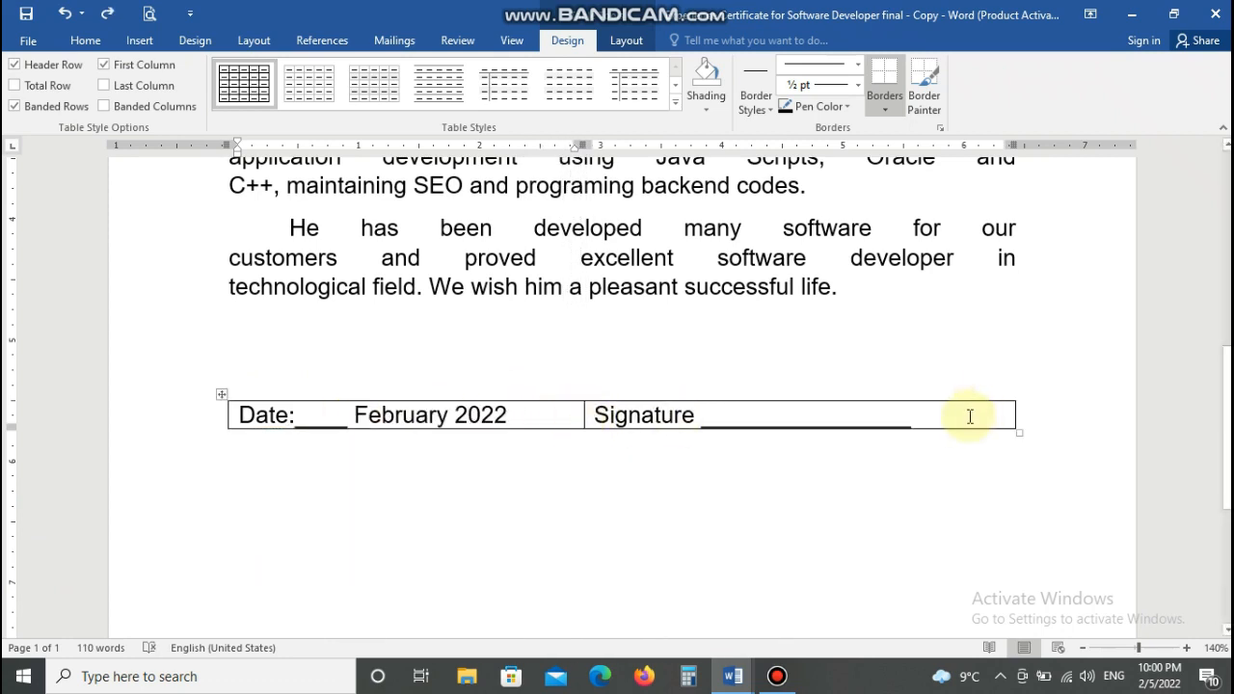
{"action": "left_click", "coordinate": [74, 46]}
{"action": "left_click", "coordinate": [435, 99]}
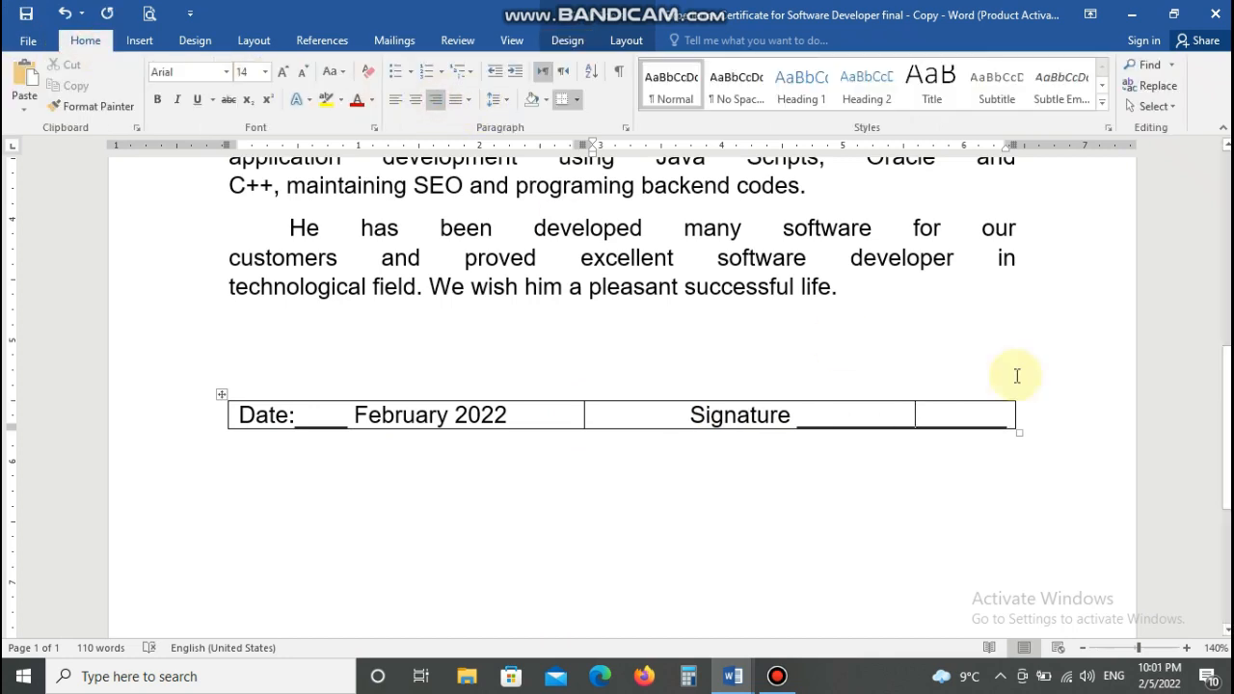
- Under the signature underline, add 'Company Manager' with the manager's name, then a 'Company Name' line
{"action": "left_click", "coordinate": [1007, 415]}
{"action": "type", "text": "_____________"}
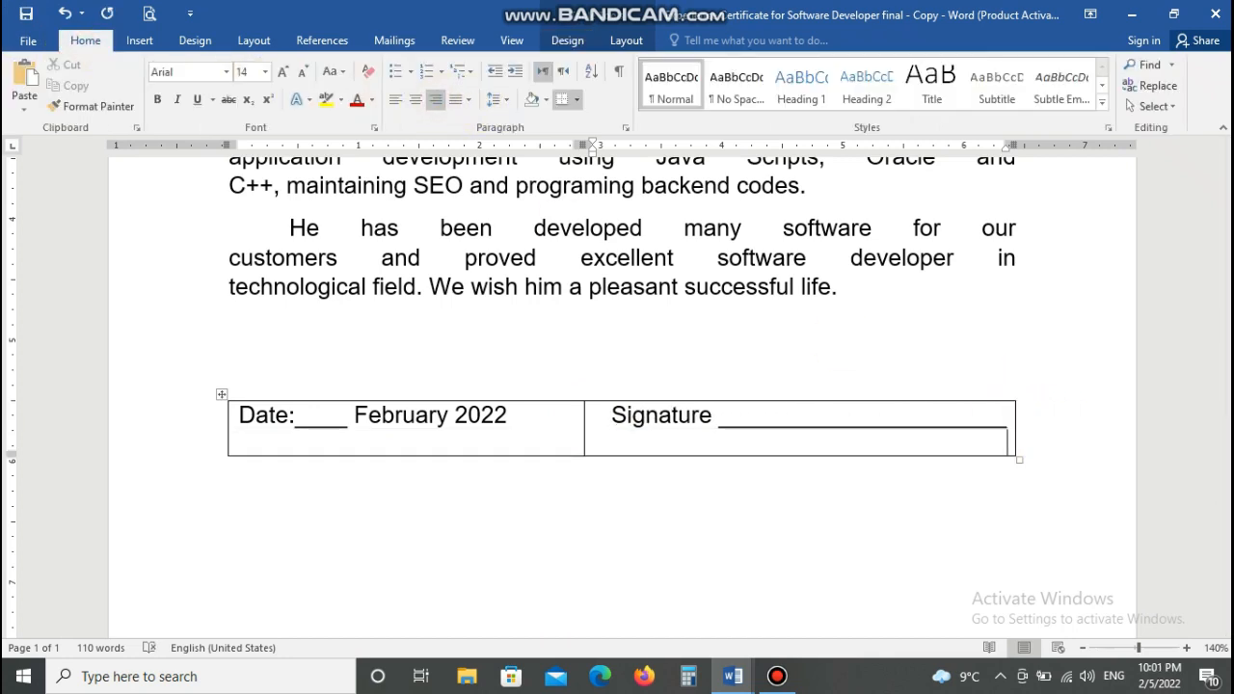
{"action": "type", "text": "Compa"}
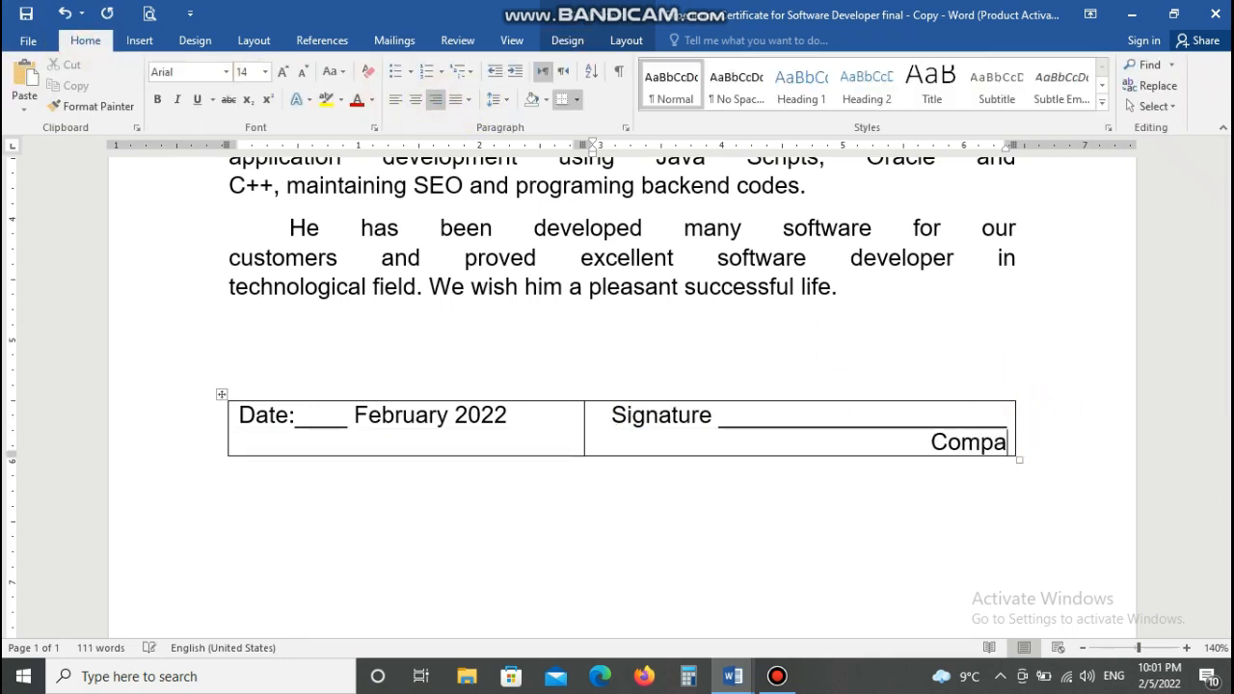
{"action": "type", "text": "ny Mana"}
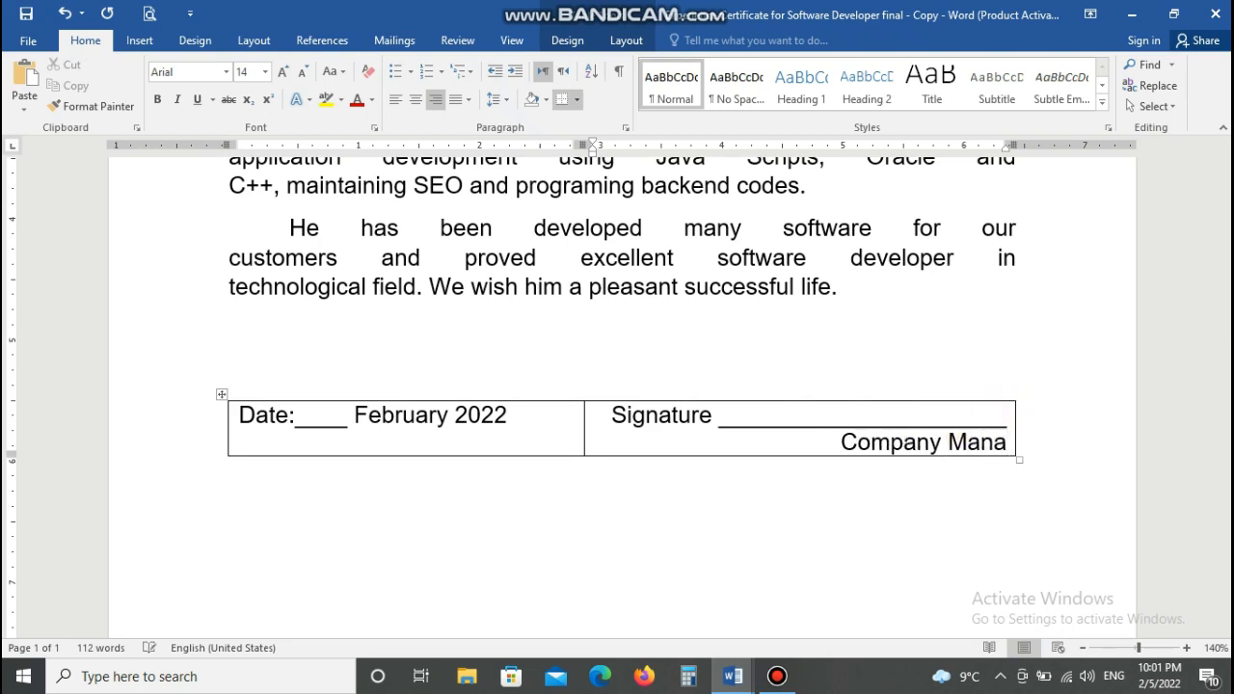
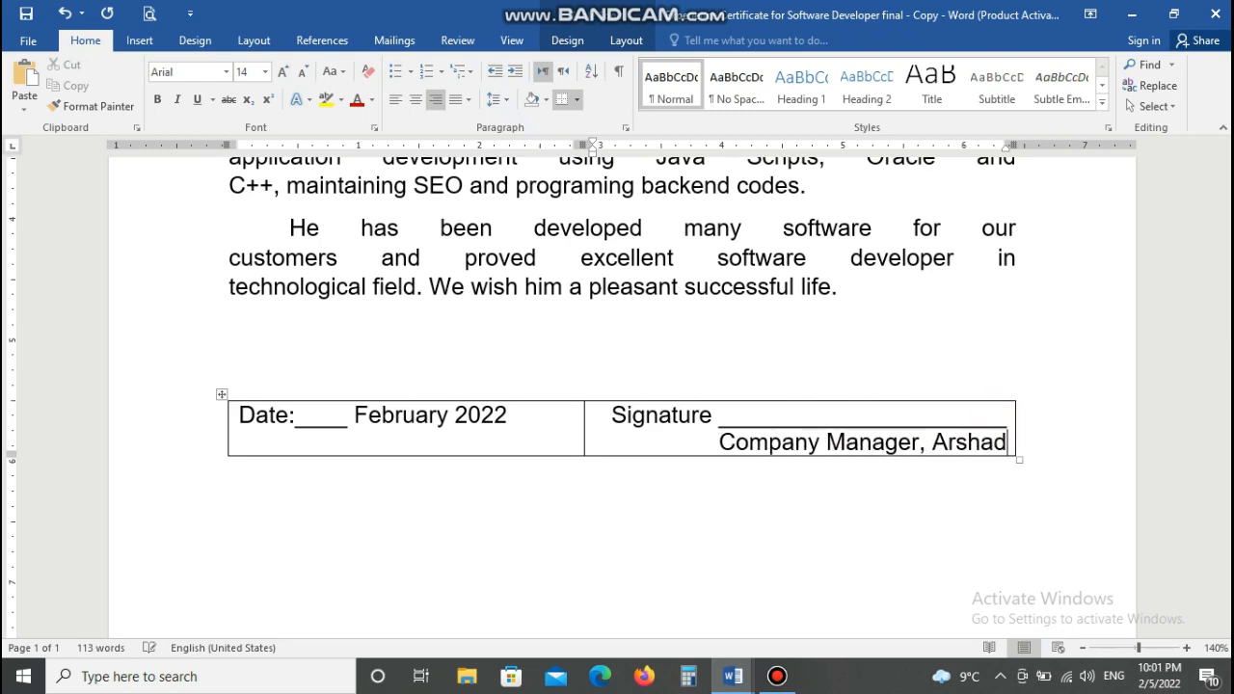
{"action": "key", "text": "Return"}
{"action": "type", "text": "C"}
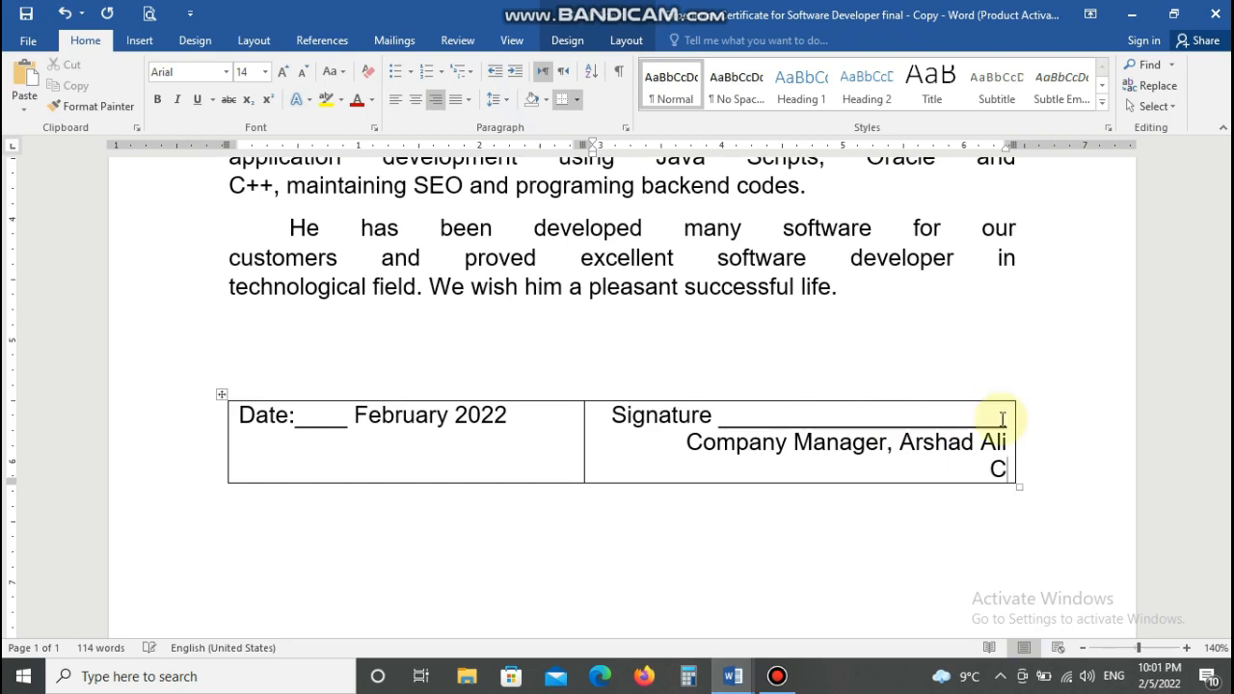
{"action": "type", "text": "ompany Name"}
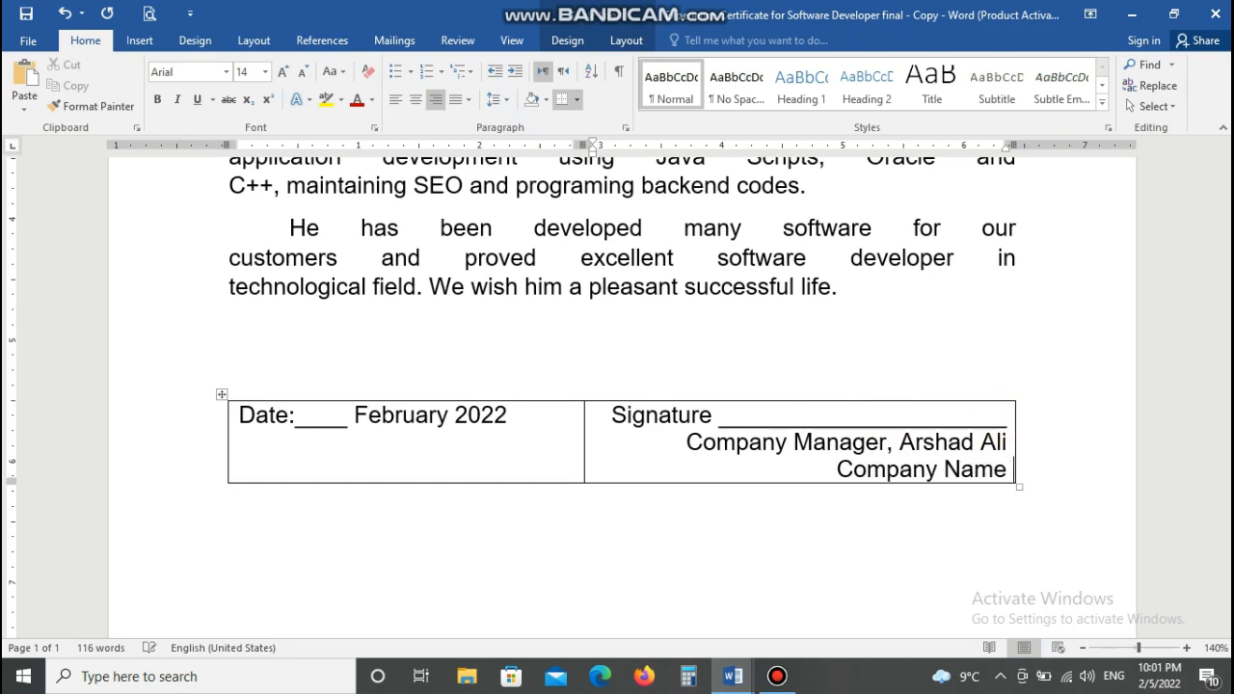
- Remove all borders from the Date/Signature table
{"action": "left_click", "coordinate": [221, 394]}
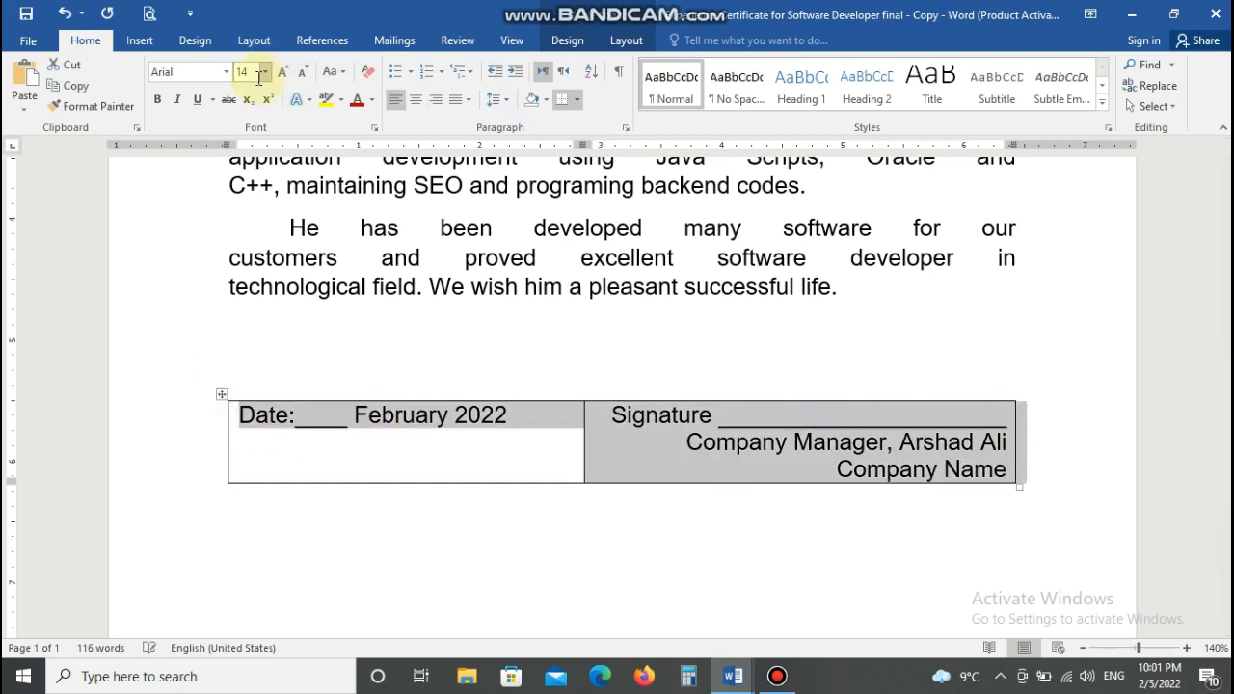
{"action": "left_click", "coordinate": [578, 100]}
{"action": "left_click", "coordinate": [584, 215]}
{"action": "left_click", "coordinate": [616, 353]}
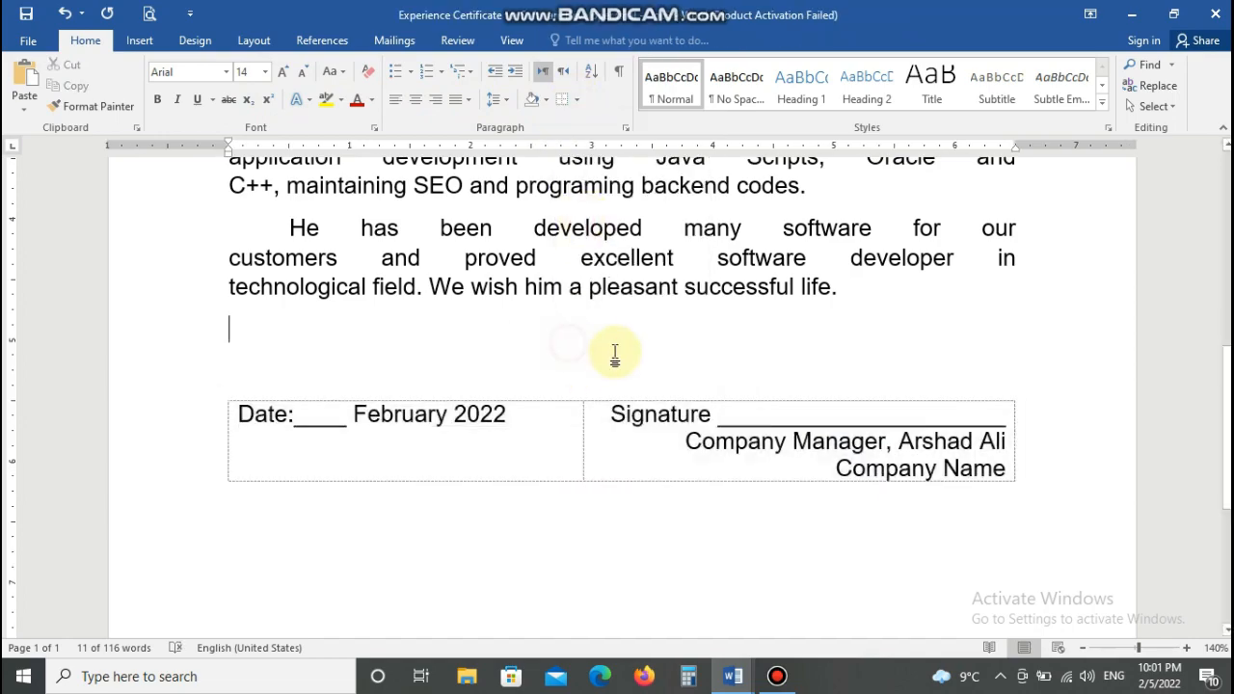
- Set the two title lines to 16 pt
{"action": "scroll", "coordinate": [419, 267], "scroll_direction": "up", "scroll_amount": 3}
{"action": "left_click_drag", "start_coordinate": [359, 252], "coordinate": [764, 299]}
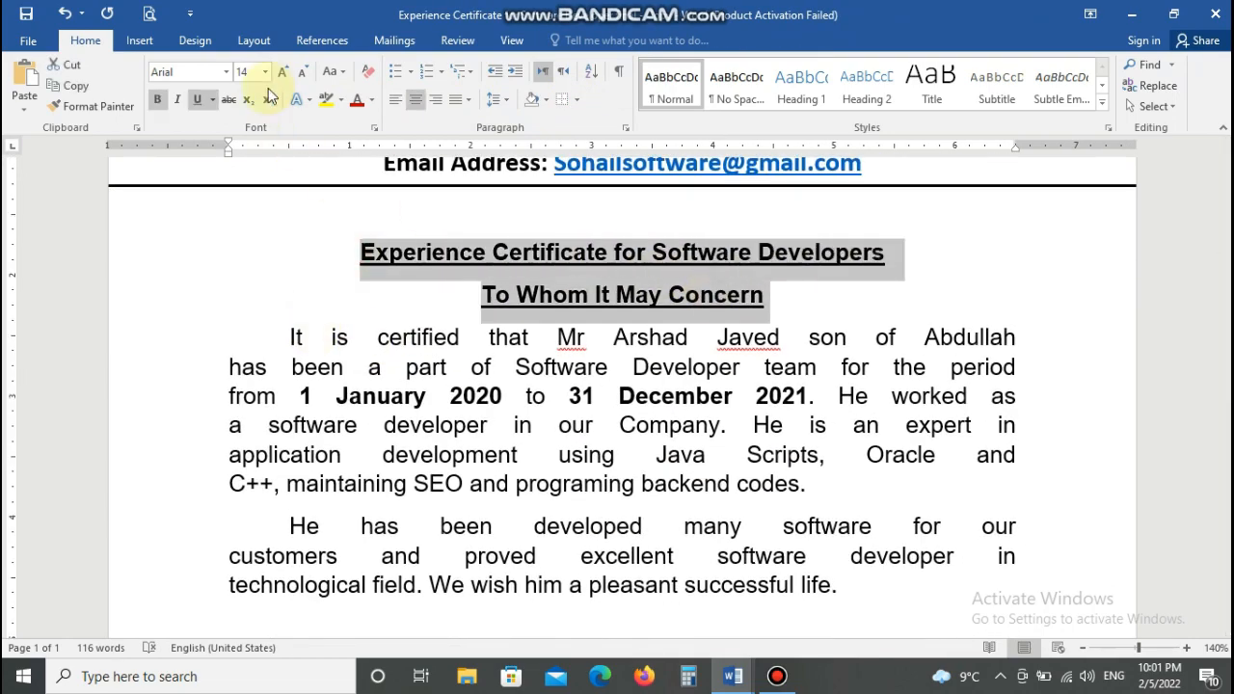
{"action": "left_click", "coordinate": [265, 71]}
{"action": "left_click", "coordinate": [242, 189]}
{"action": "scroll", "coordinate": [354, 255], "scroll_direction": "down", "scroll_amount": 3}
{"action": "scroll", "coordinate": [354, 255], "scroll_direction": "up", "scroll_amount": 3}
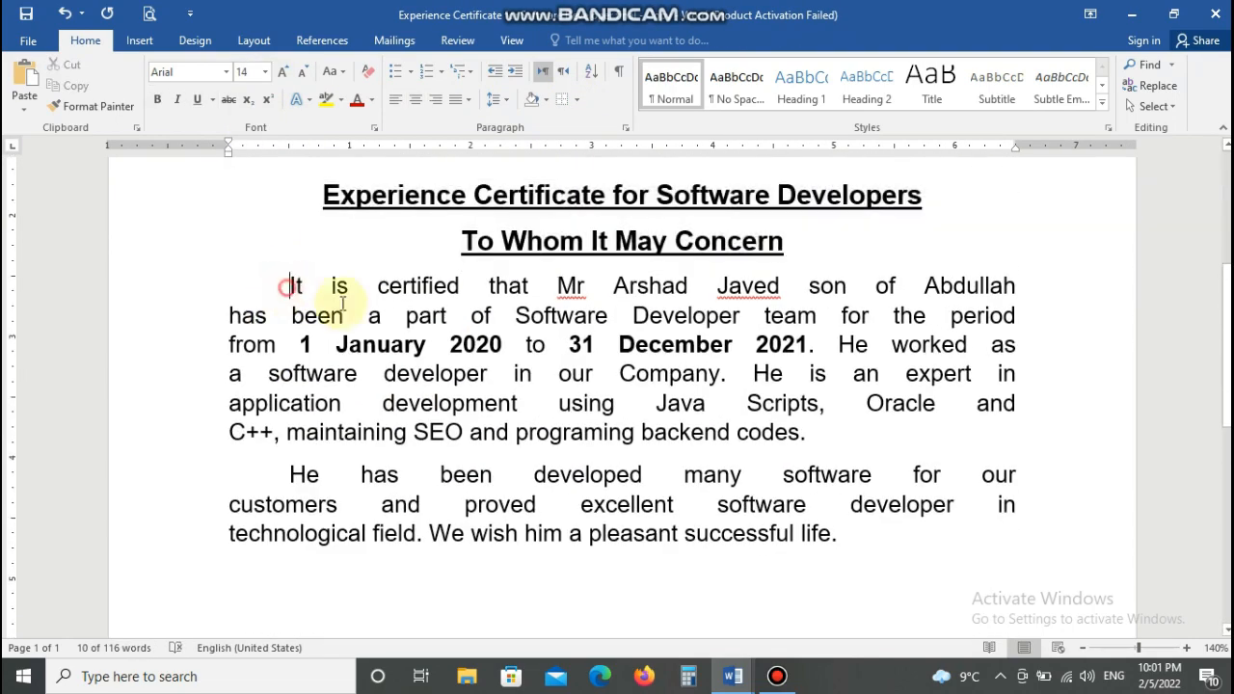
- Set both body paragraphs to 12 pt
{"action": "left_click_drag", "start_coordinate": [289, 285], "coordinate": [839, 534]}
{"action": "left_click", "coordinate": [265, 74]}
{"action": "double_click", "coordinate": [247, 177]}
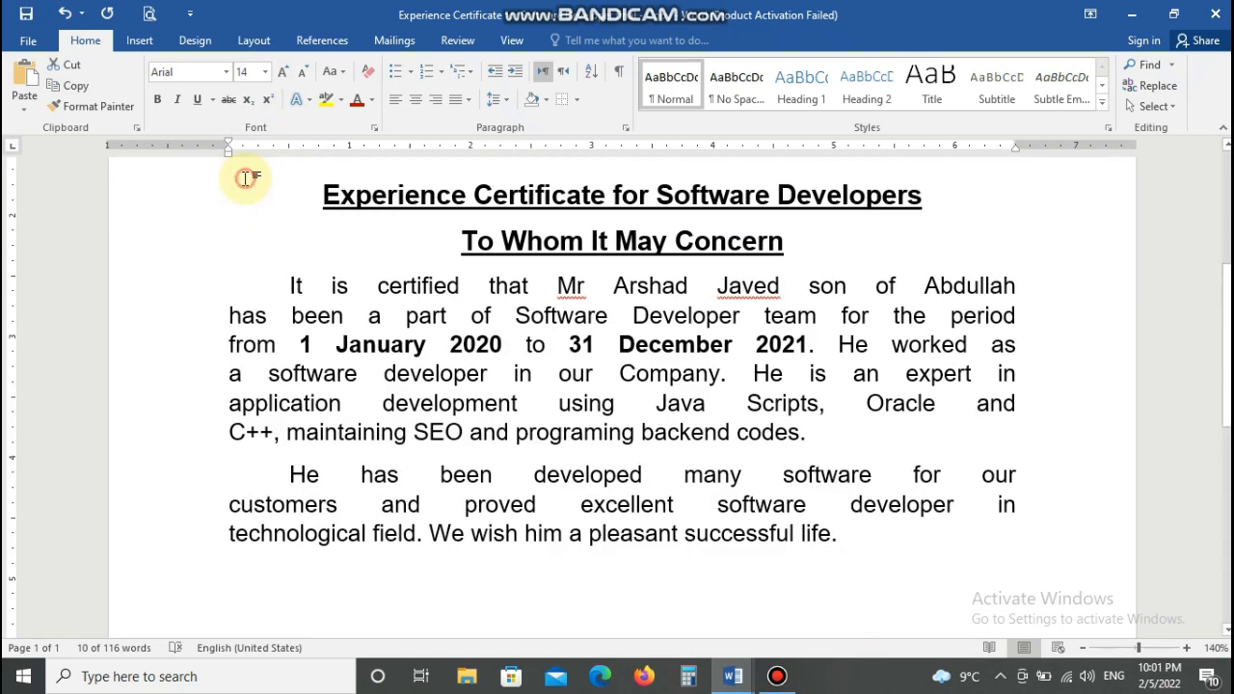
{"action": "left_click", "coordinate": [265, 73]}
{"action": "left_click", "coordinate": [242, 161]}
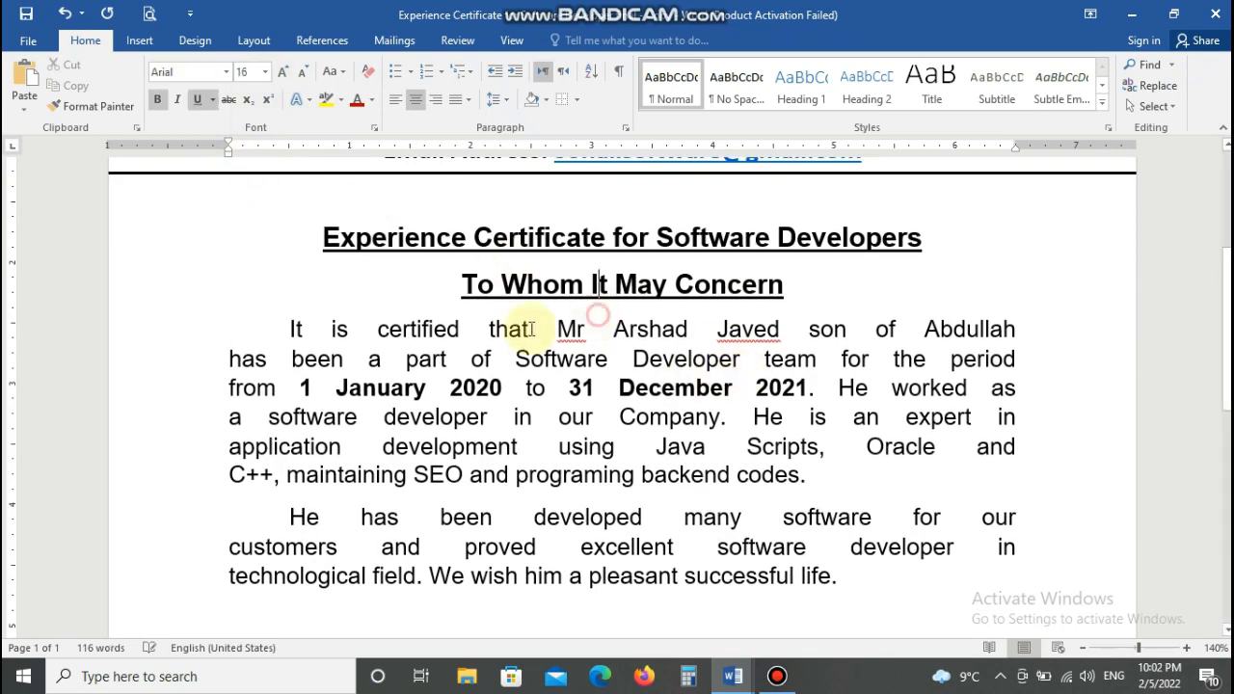
{"action": "left_click_drag", "start_coordinate": [288, 329], "coordinate": [843, 578]}
{"action": "left_click", "coordinate": [265, 74]}
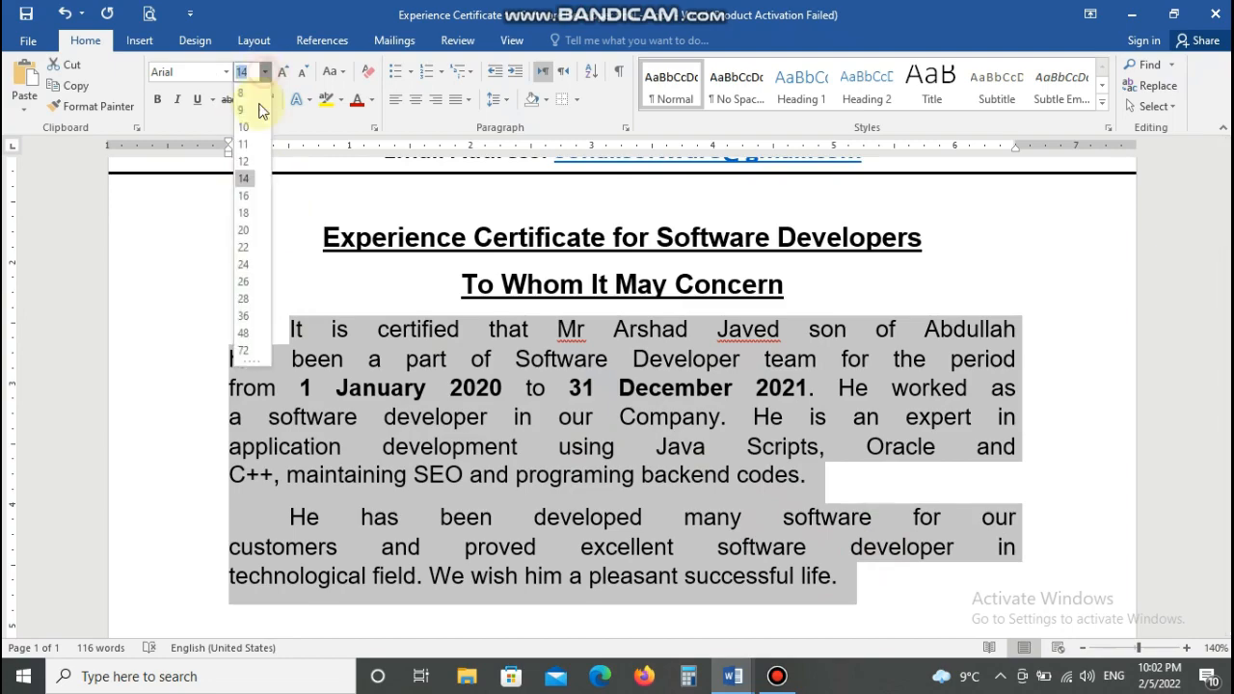
{"action": "left_click", "coordinate": [248, 156]}
{"action": "left_click", "coordinate": [540, 414]}
- Shrink the signature table text to 12 pt and check the title's font size
{"action": "scroll", "coordinate": [542, 412], "scroll_direction": "down", "scroll_amount": 4}
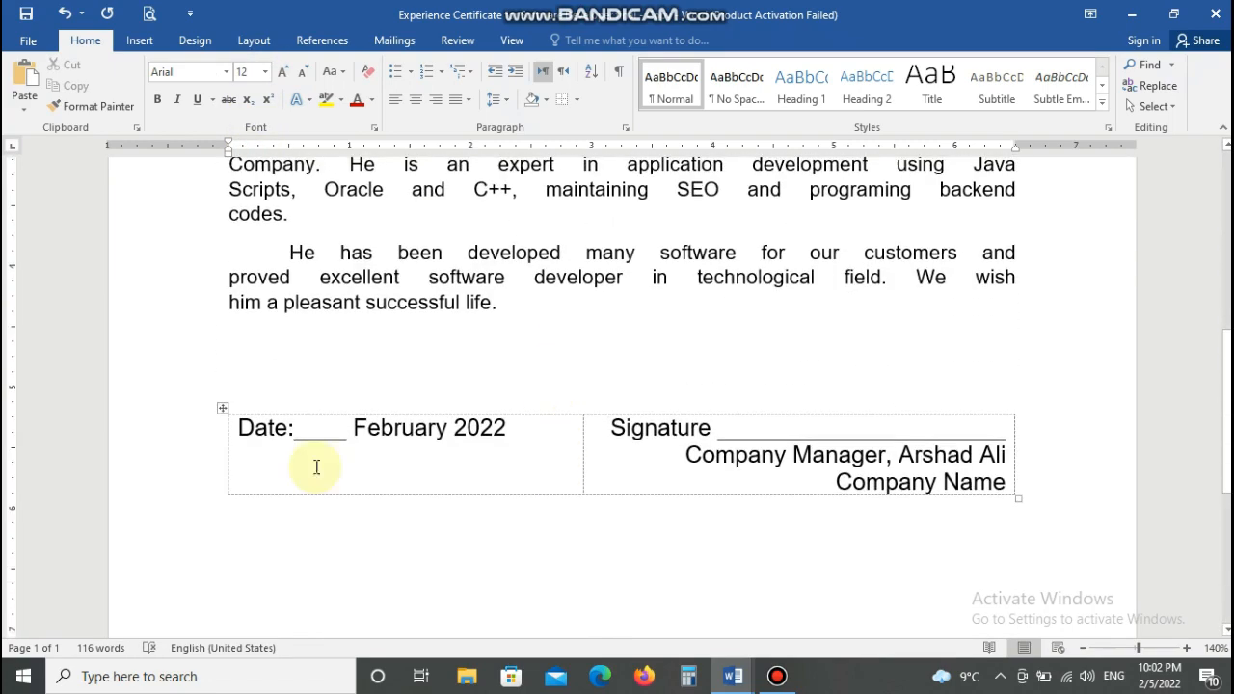
{"action": "mouse_move", "coordinate": [237, 433]}
{"action": "left_mouse_down"}
{"action": "mouse_move", "coordinate": [633, 432]}
{"action": "mouse_move", "coordinate": [791, 461]}
{"action": "left_mouse_up"}
{"action": "left_click", "coordinate": [265, 73]}
{"action": "left_click", "coordinate": [249, 156]}
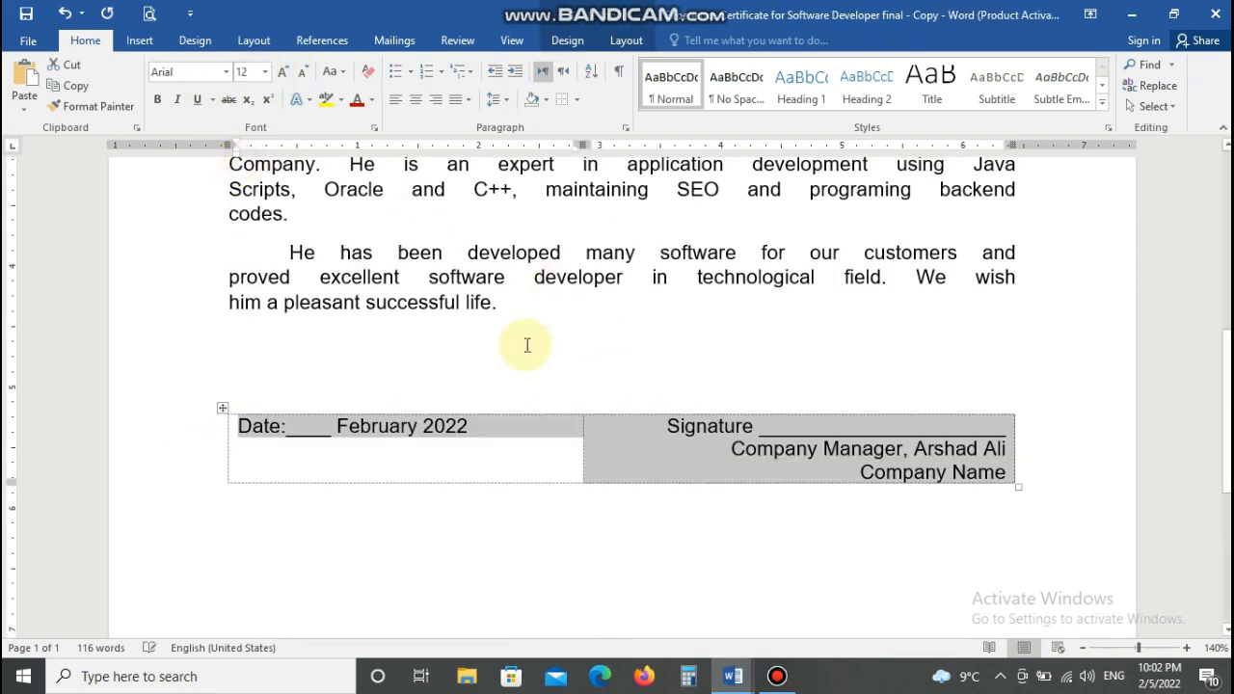
{"action": "scroll", "coordinate": [510, 372], "scroll_direction": "up", "scroll_amount": 6}
{"action": "scroll", "coordinate": [515, 357], "scroll_direction": "down", "scroll_amount": 5}
{"action": "scroll", "coordinate": [511, 328], "scroll_direction": "up", "scroll_amount": 2}
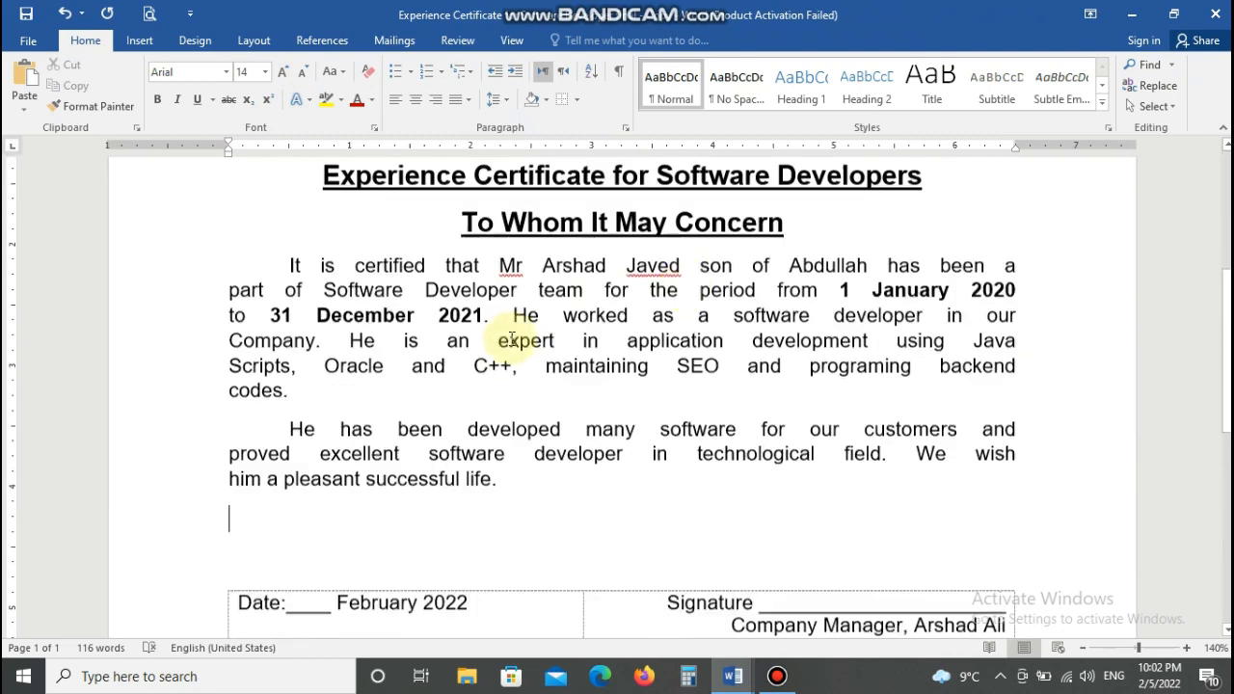
{"action": "mouse_move", "coordinate": [1015, 145]}
{"action": "left_mouse_down"}
{"action": "mouse_move", "coordinate": [1028, 145]}
{"action": "mouse_move", "coordinate": [993, 146]}
{"action": "left_mouse_up"}
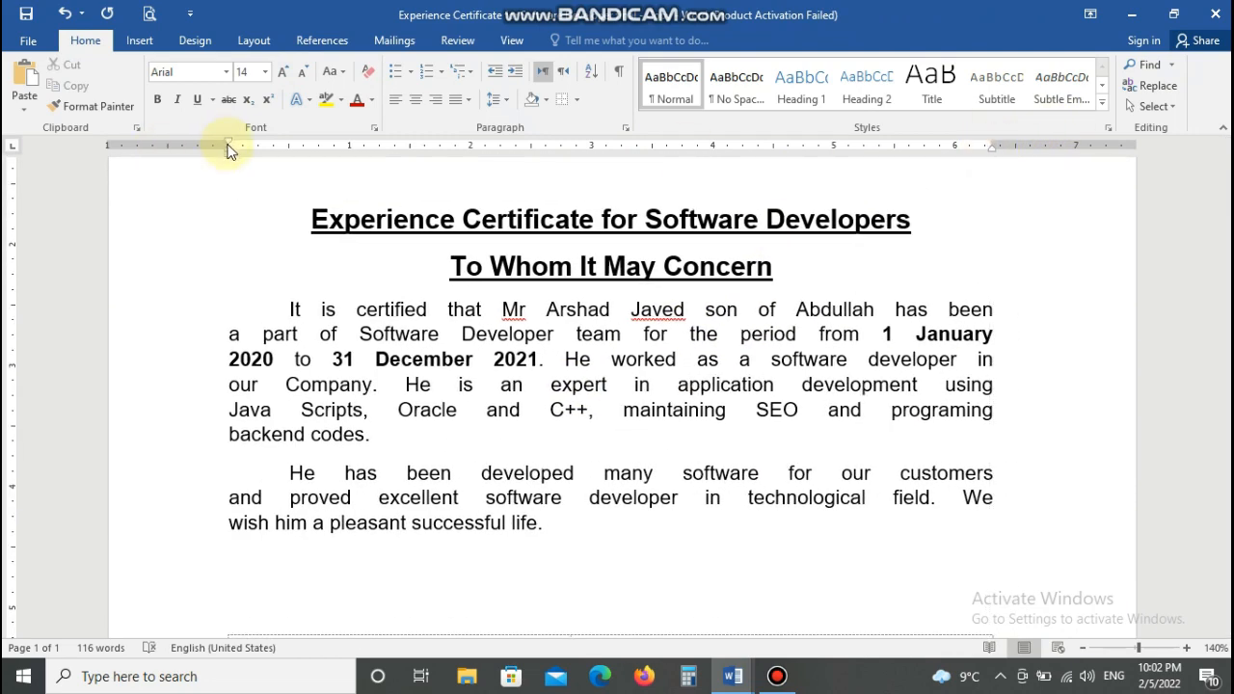
{"action": "left_click", "coordinate": [325, 217]}
- Give the two body paragraphs 1.5 line spacing
{"action": "scroll", "coordinate": [473, 272], "scroll_direction": "up", "scroll_amount": 3}
{"action": "scroll", "coordinate": [474, 273], "scroll_direction": "down", "scroll_amount": 7}
{"action": "scroll", "coordinate": [409, 297], "scroll_direction": "up", "scroll_amount": 1}
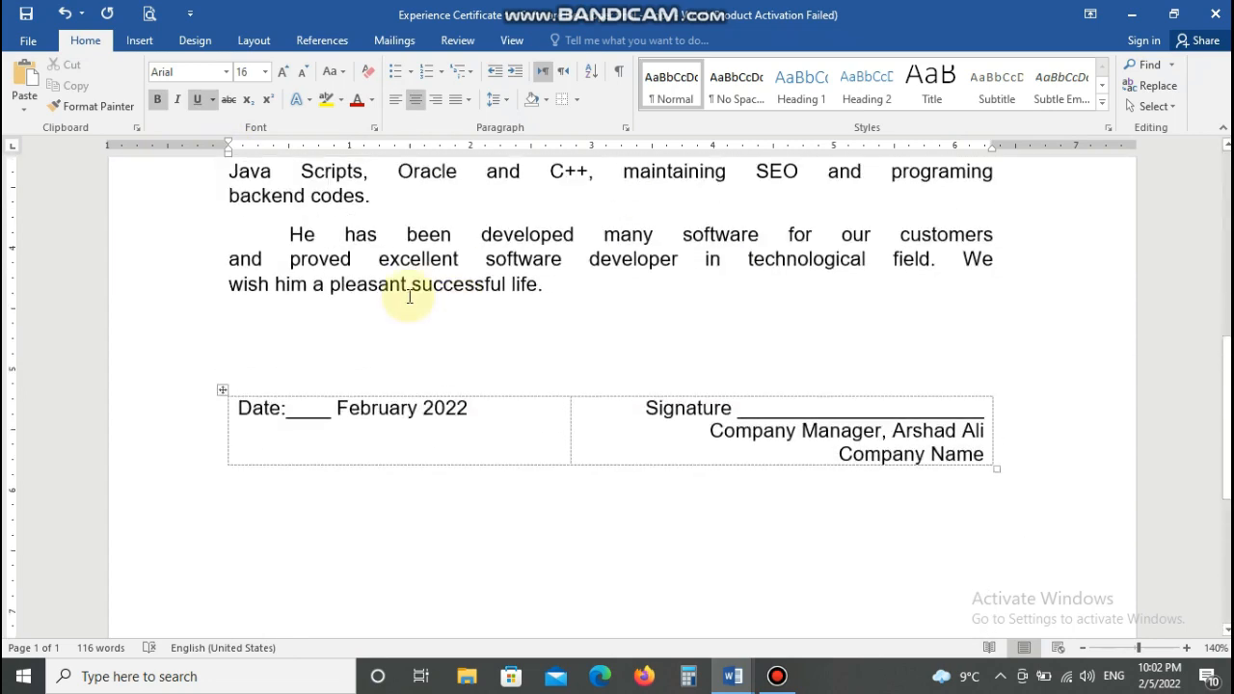
{"action": "scroll", "coordinate": [592, 295], "scroll_direction": "up", "scroll_amount": 5}
{"action": "left_click", "coordinate": [282, 368]}
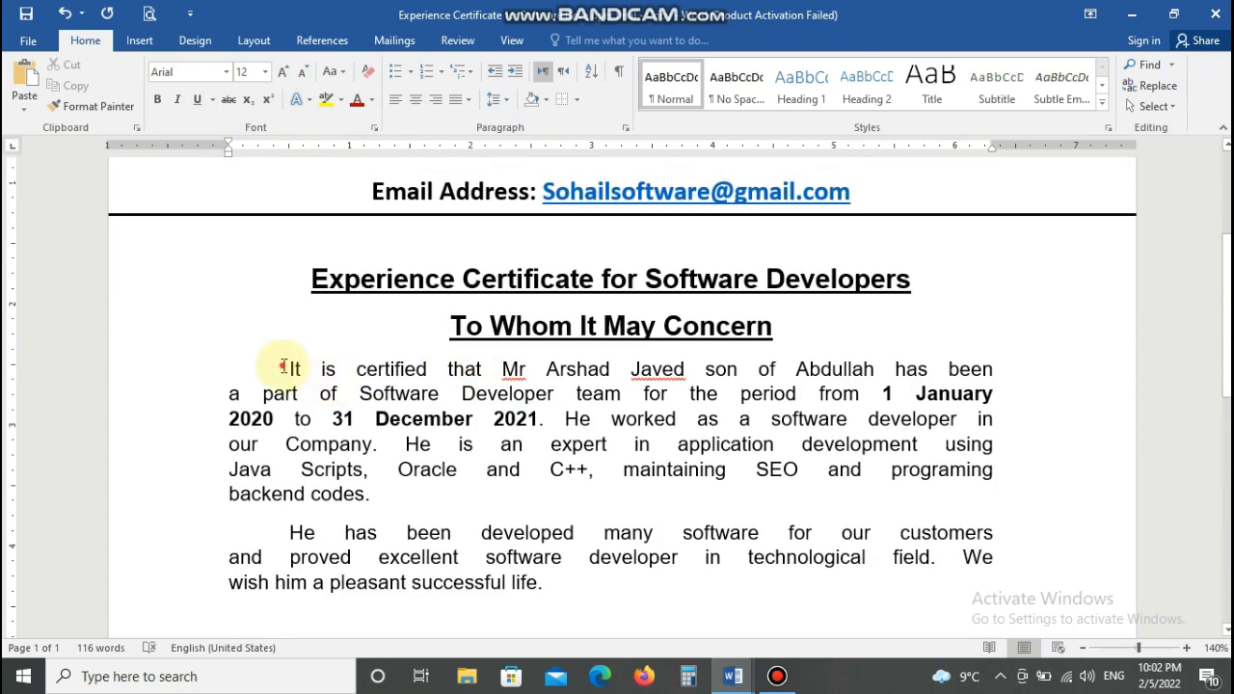
{"action": "left_click_drag", "start_coordinate": [283, 367], "coordinate": [540, 583]}
{"action": "left_click", "coordinate": [496, 98]}
{"action": "left_click", "coordinate": [508, 167]}
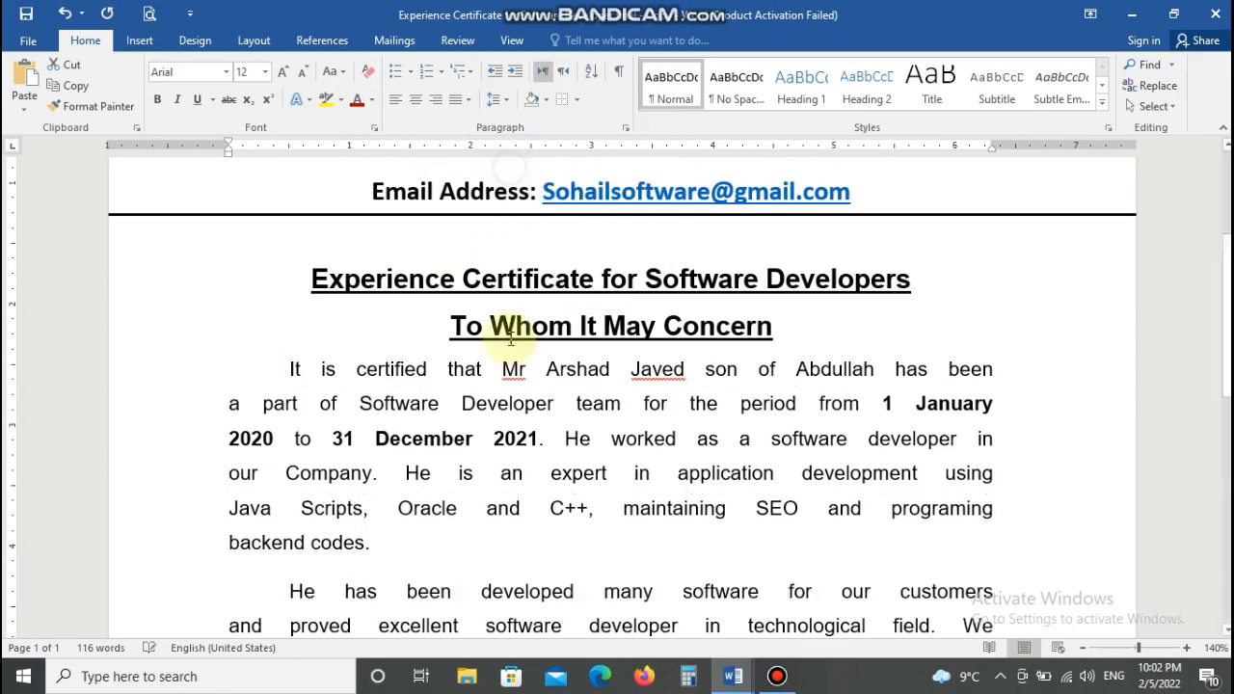
- Enlarge the body and table text to 14 pt
{"action": "scroll", "coordinate": [511, 335], "scroll_direction": "down", "scroll_amount": 5}
{"action": "scroll", "coordinate": [507, 375], "scroll_direction": "up", "scroll_amount": 6}
{"action": "mouse_move", "coordinate": [282, 428]}
{"action": "left_mouse_down"}
{"action": "mouse_move", "coordinate": [337, 633]}
{"action": "mouse_move", "coordinate": [440, 337]}
{"action": "left_mouse_up"}
{"action": "left_click", "coordinate": [265, 73]}
{"action": "left_click", "coordinate": [246, 173]}
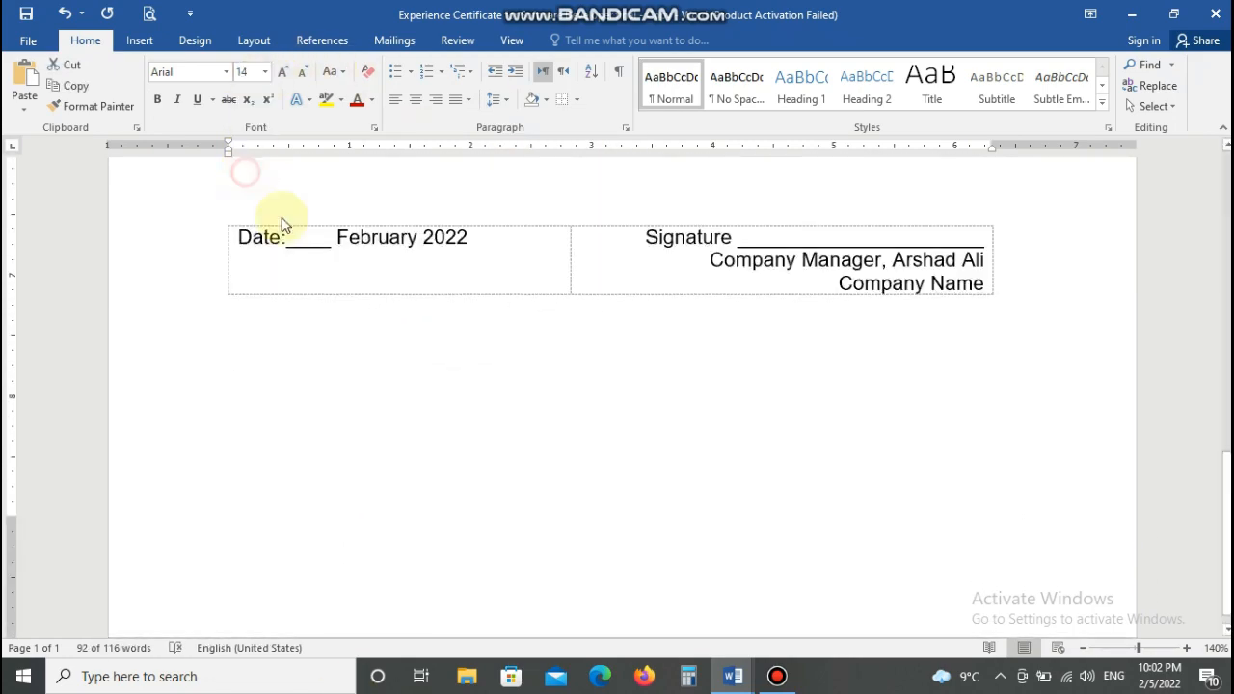
{"action": "left_click", "coordinate": [372, 270]}
- Delete one underscore from the date blank so the date fits on one line
{"action": "scroll", "coordinate": [372, 270], "scroll_direction": "up", "scroll_amount": 7}
{"action": "scroll", "coordinate": [372, 272], "scroll_direction": "down", "scroll_amount": 7}
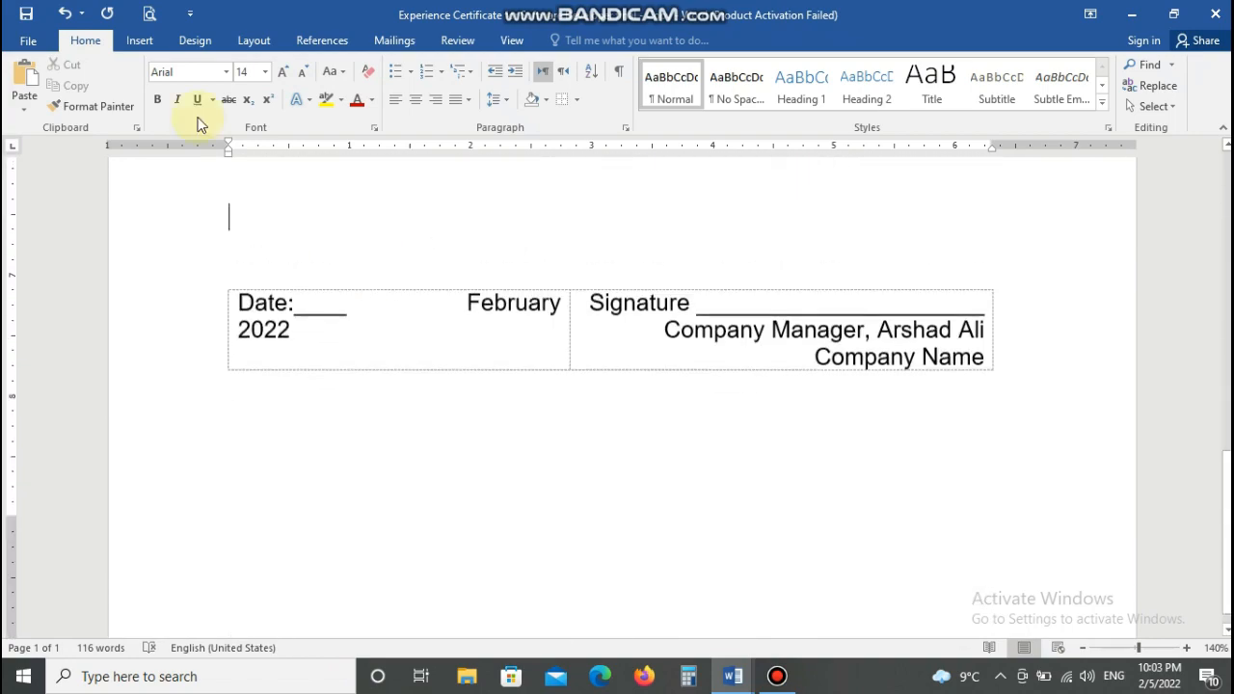
{"action": "left_click", "coordinate": [338, 302]}
{"action": "key", "text": "BackSpace"}
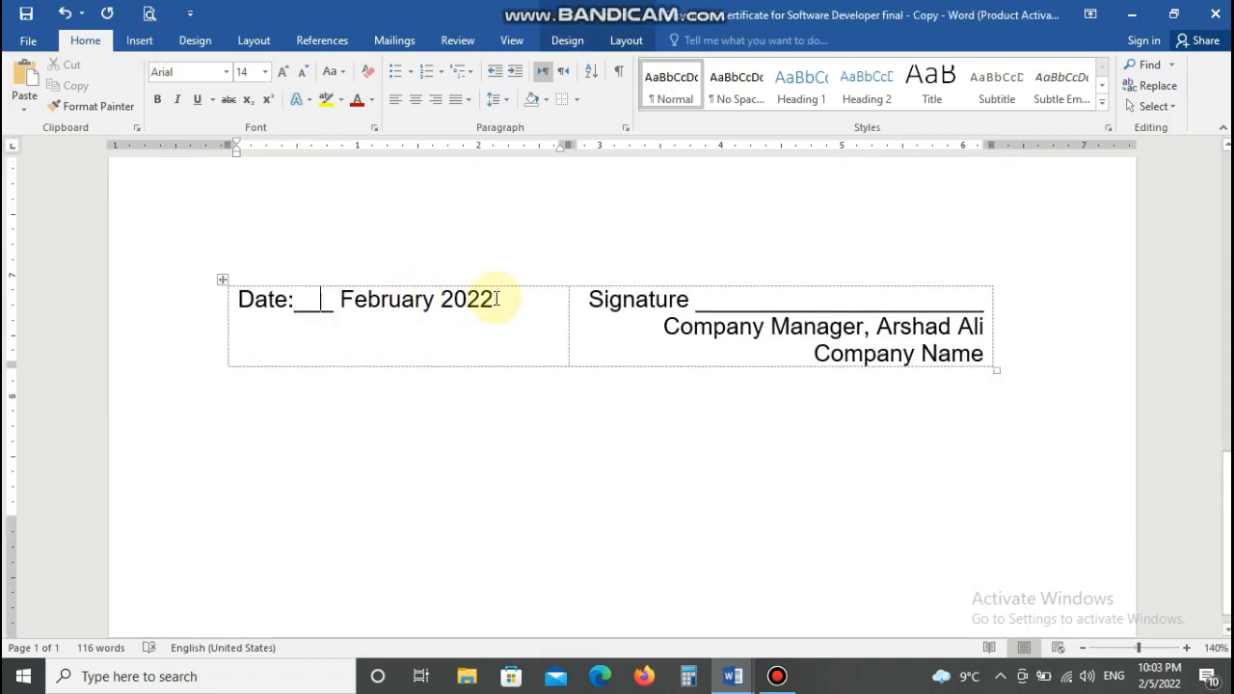
- Check the certificate in Print Preview, then return to editing
{"action": "scroll", "coordinate": [496, 299], "scroll_direction": "up", "scroll_amount": 10}
{"action": "key", "text": "ctrl+p"}
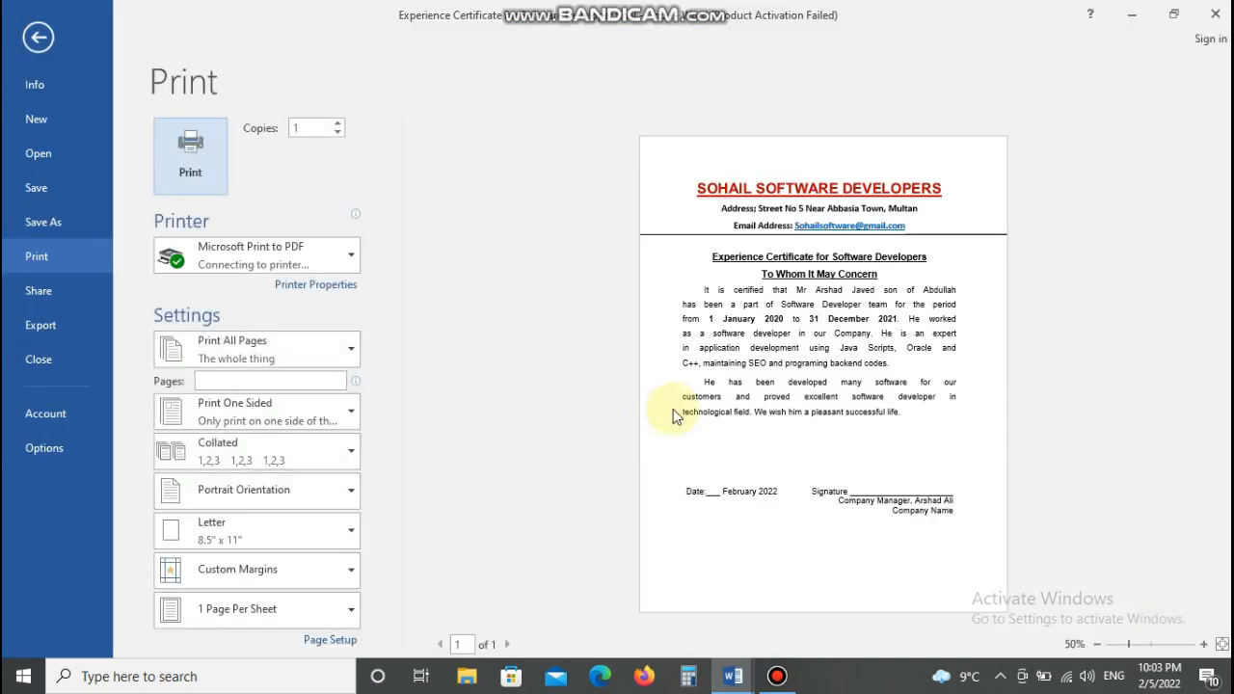
{"action": "key", "text": "Escape"}
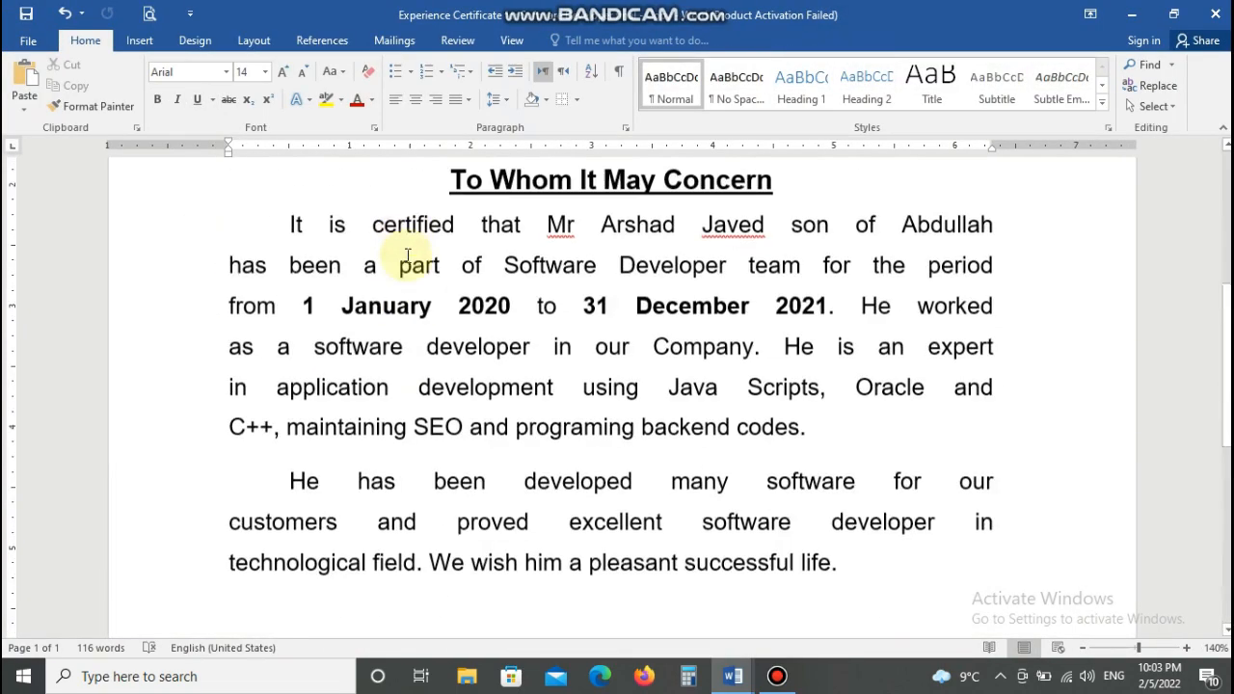
{"action": "scroll", "coordinate": [424, 280], "scroll_direction": "up", "scroll_amount": 3}
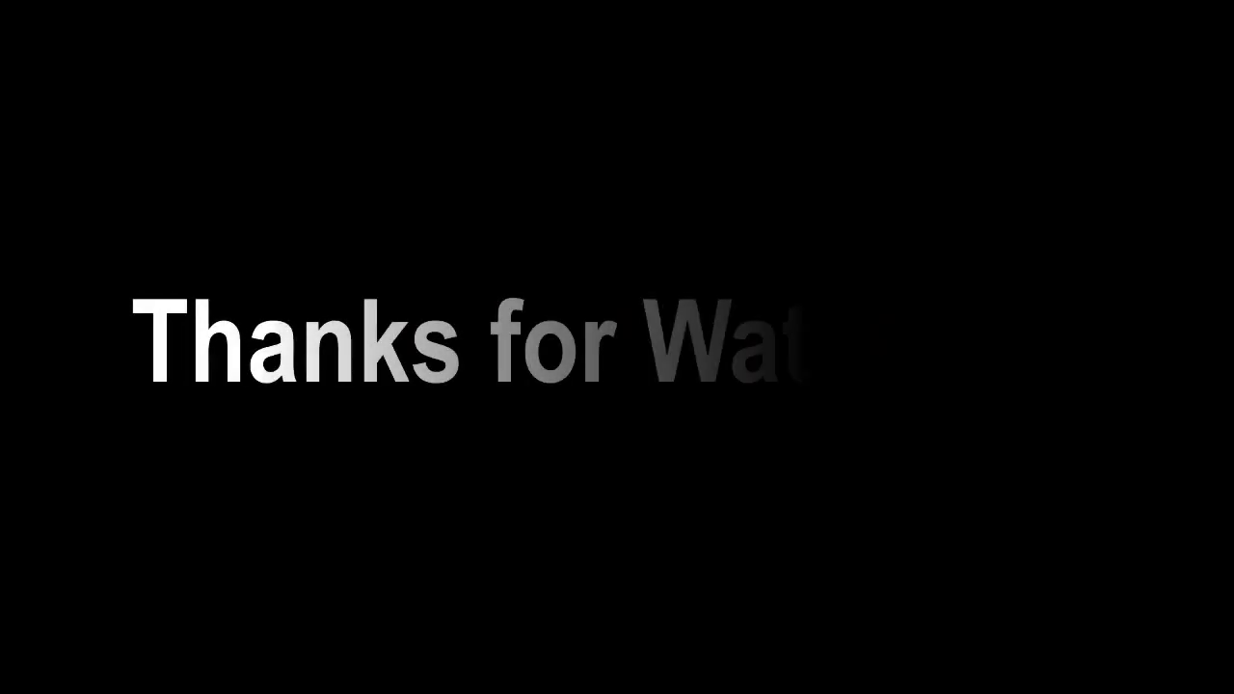